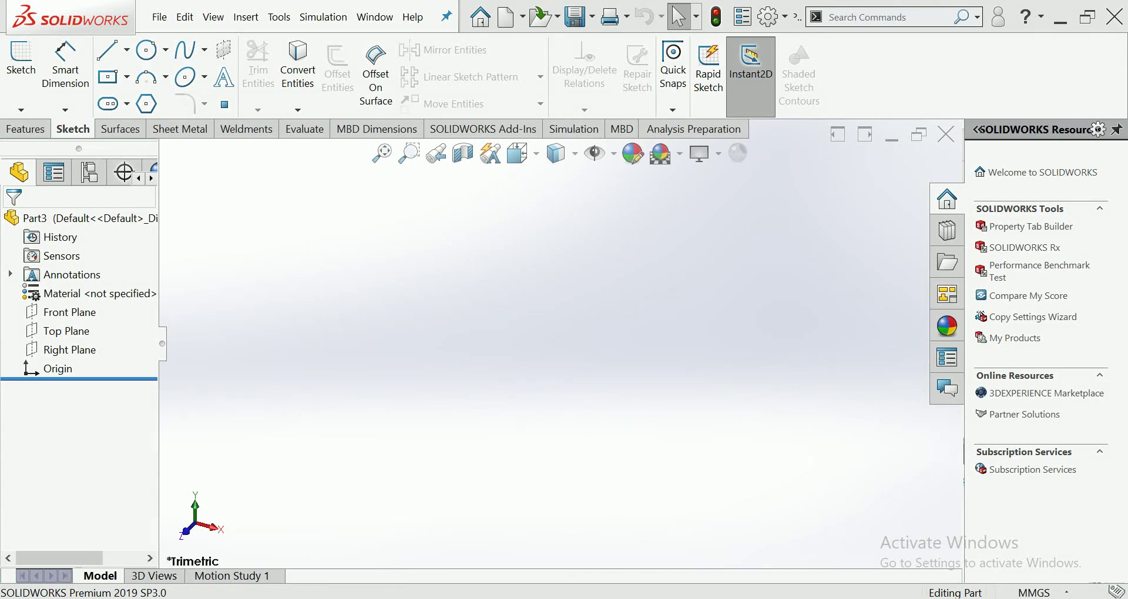
- Open a new sketch on the Top Plane of the empty part
{"action": "left_click", "coordinate": [24, 128]}
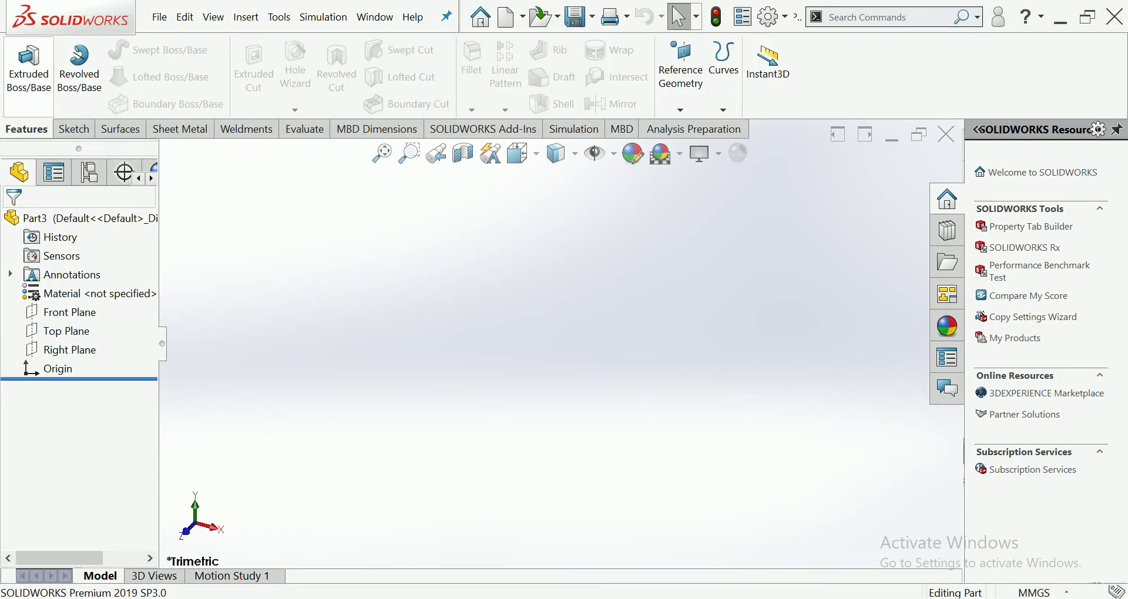
{"action": "left_click", "coordinate": [73, 129]}
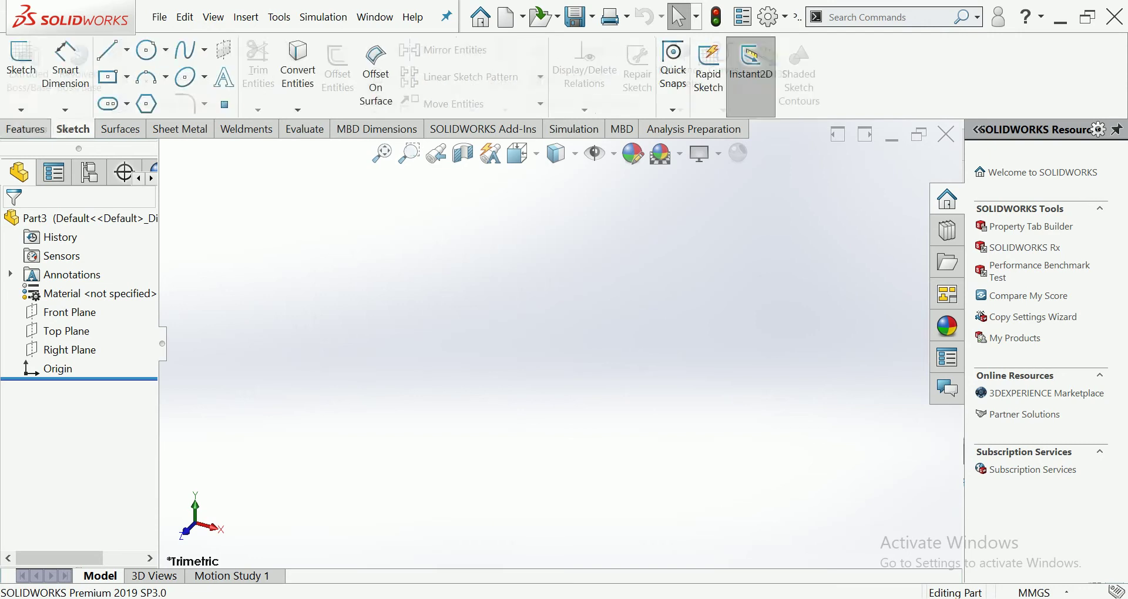
{"action": "left_click", "coordinate": [22, 62]}
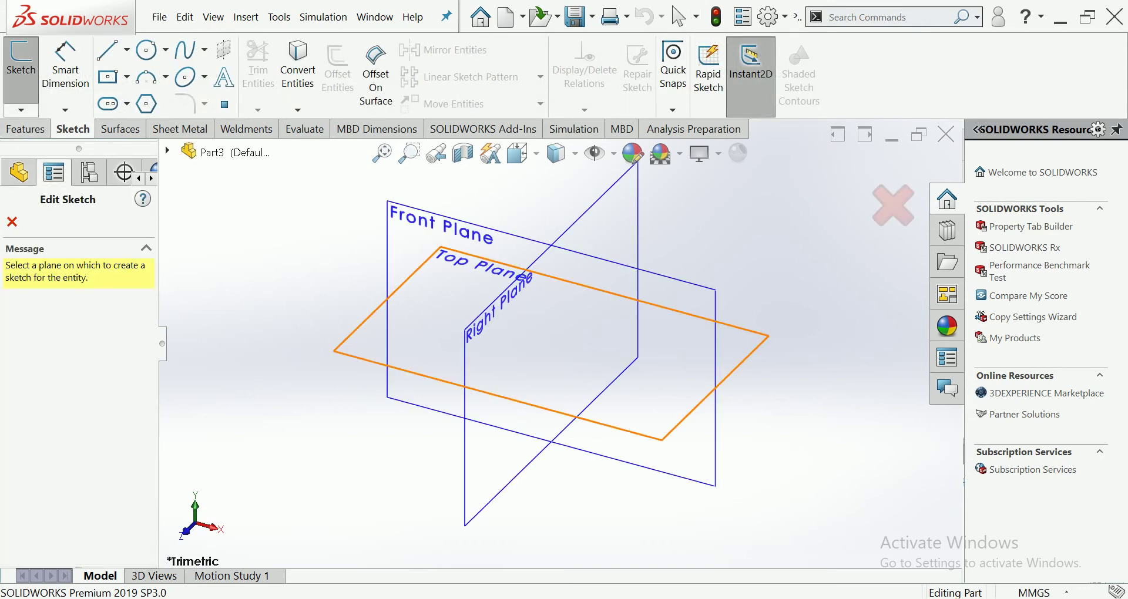
{"action": "left_click", "coordinate": [588, 352]}
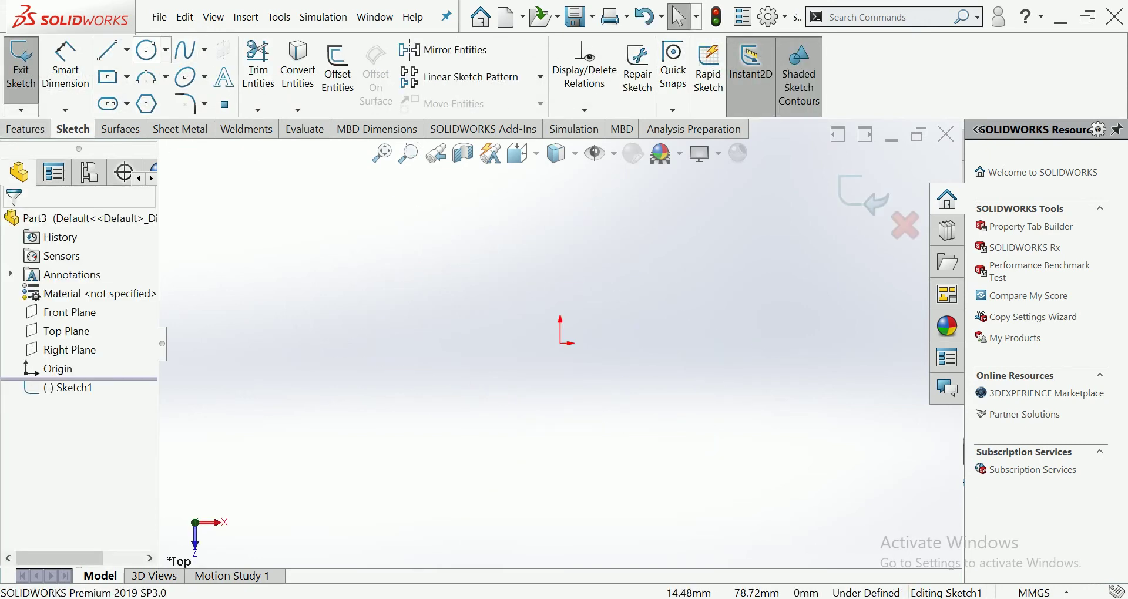
{"action": "left_click", "coordinate": [147, 51]}
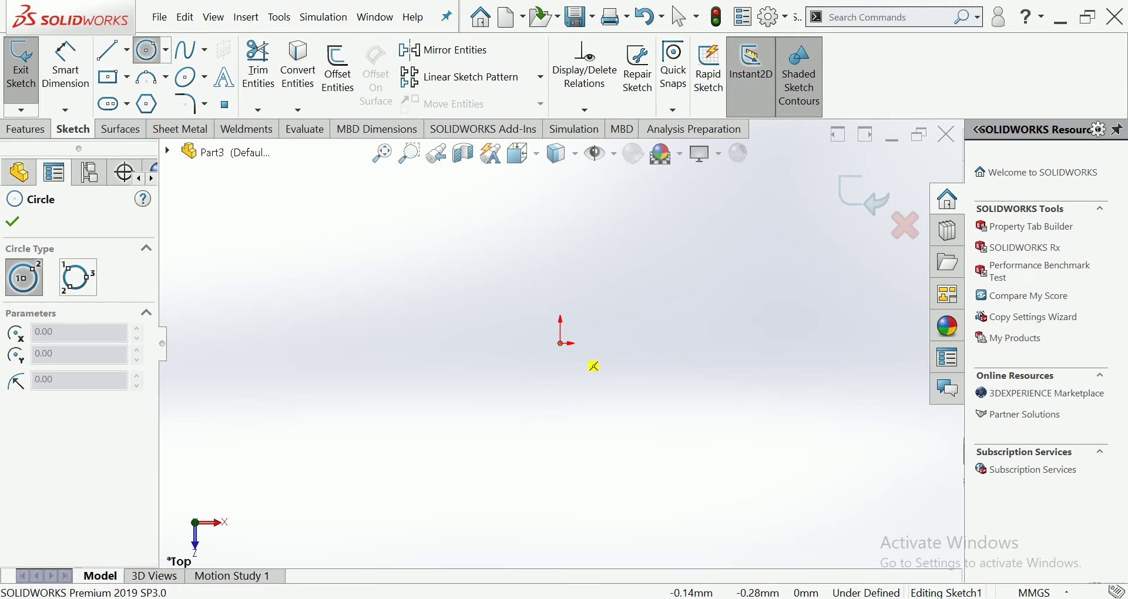
- Draw a circle centred on the origin and dimension its diameter to 139 mm
{"action": "left_click", "coordinate": [561, 342]}
{"action": "left_click", "coordinate": [587, 317]}
{"action": "key", "text": "Escape"}
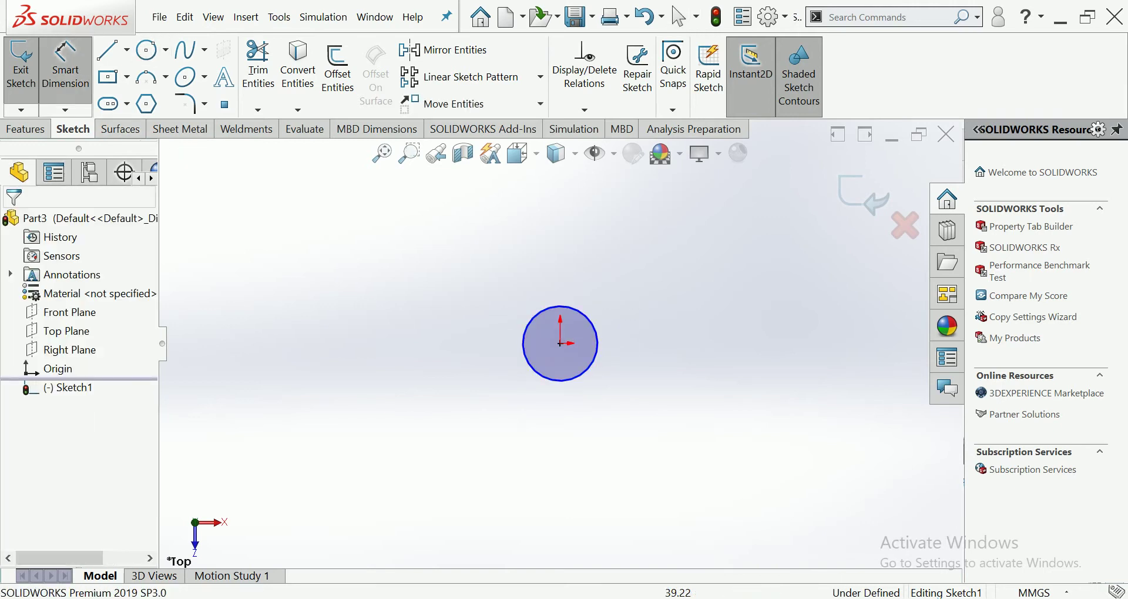
{"action": "left_click", "coordinate": [65, 65]}
{"action": "left_click", "coordinate": [560, 380]}
{"action": "left_click", "coordinate": [541, 453]}
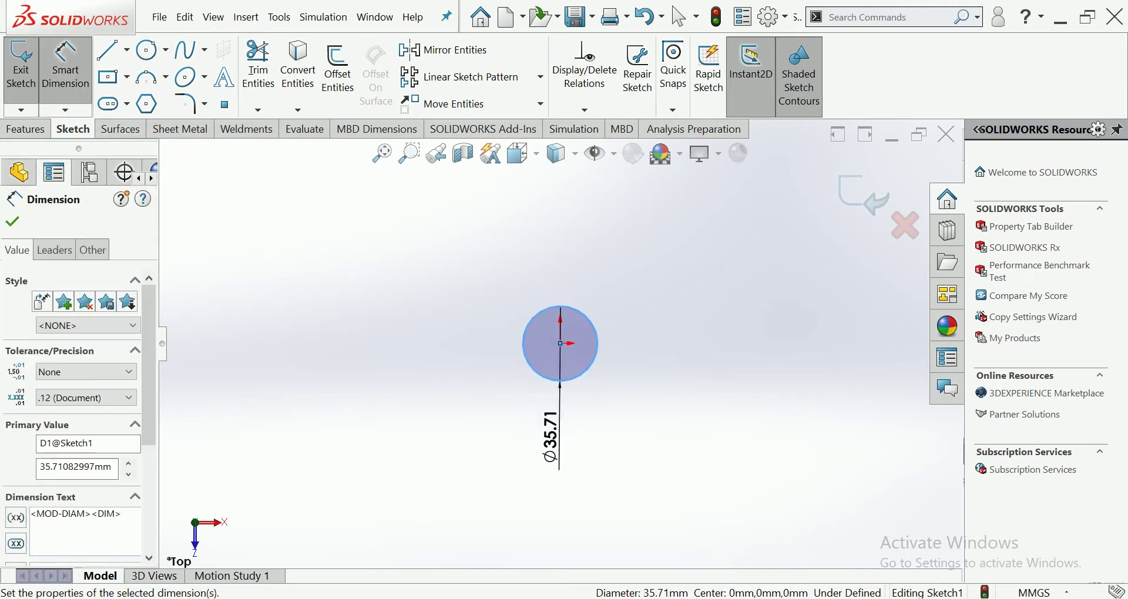
{"action": "type", "text": "139"}
{"action": "key", "text": "Return"}
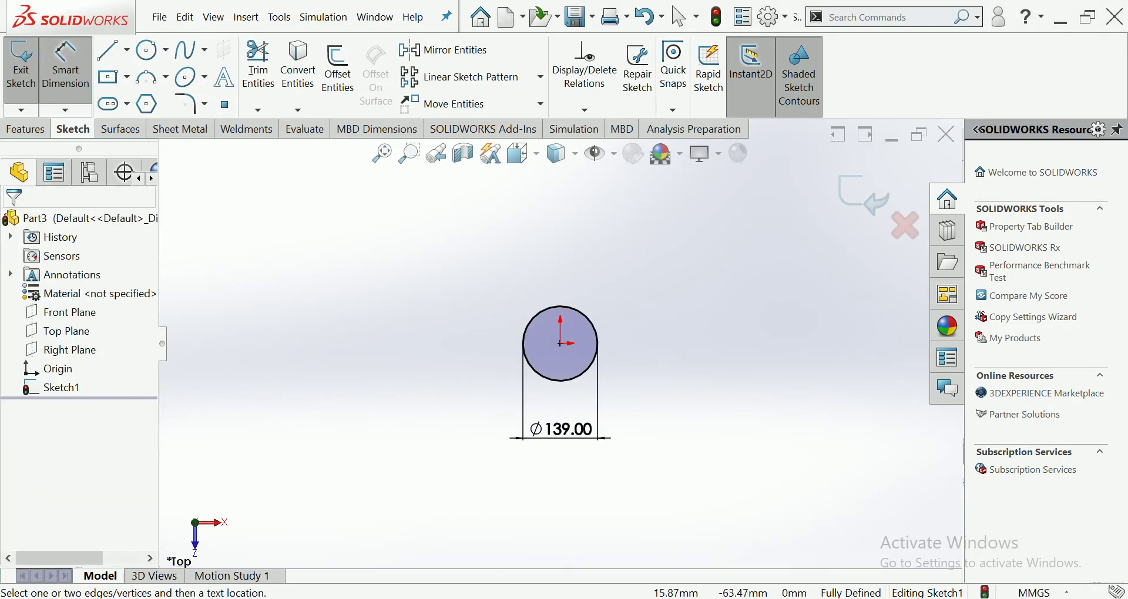
{"action": "scroll", "coordinate": [548, 341], "scroll_direction": "up", "scroll_amount": 3}
{"action": "scroll", "coordinate": [548, 340], "scroll_direction": "down", "scroll_amount": 3}
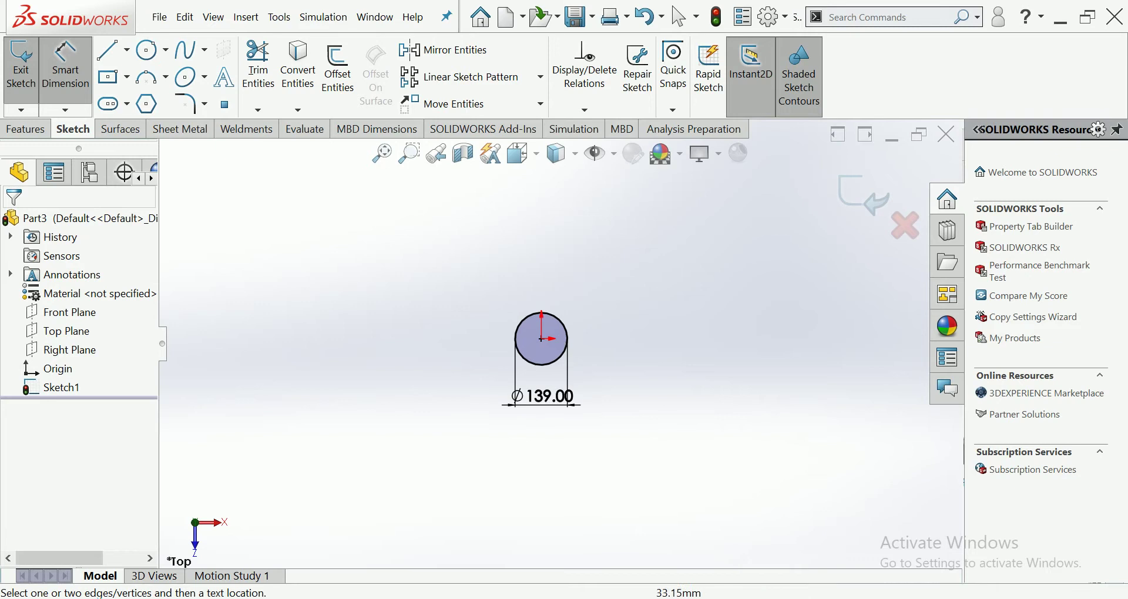
{"action": "scroll", "coordinate": [548, 340], "scroll_direction": "up", "scroll_amount": 4}
{"action": "scroll", "coordinate": [623, 488], "scroll_direction": "up", "scroll_amount": 1}
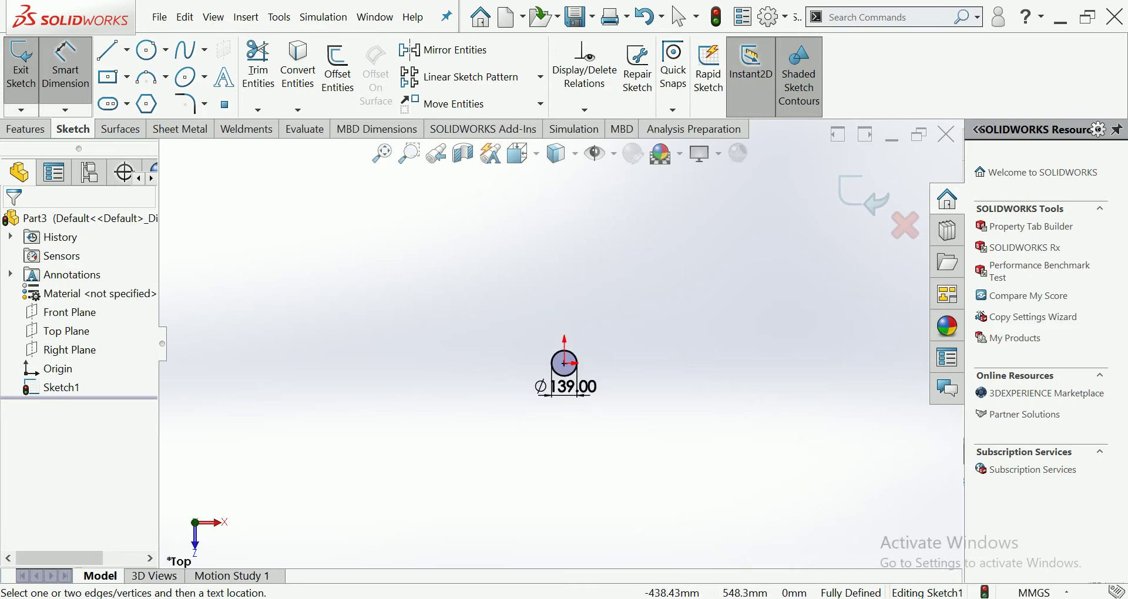
{"action": "left_click", "coordinate": [126, 50]}
- Draw two centerlines from the circle's centre, one vertical and one up-left
{"action": "left_click", "coordinate": [147, 96]}
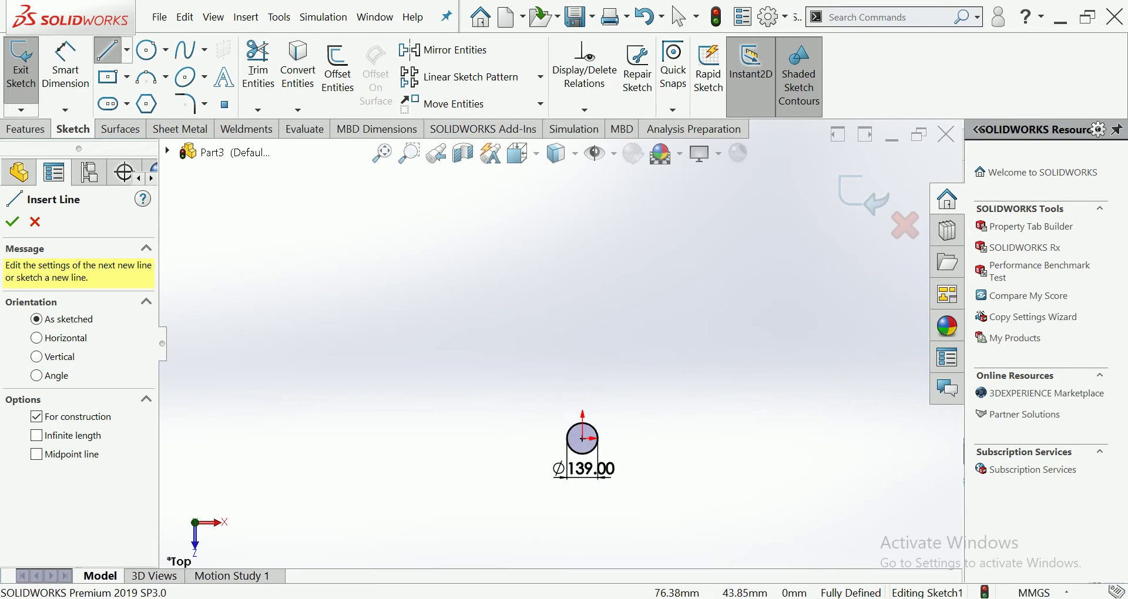
{"action": "left_click", "coordinate": [617, 462]}
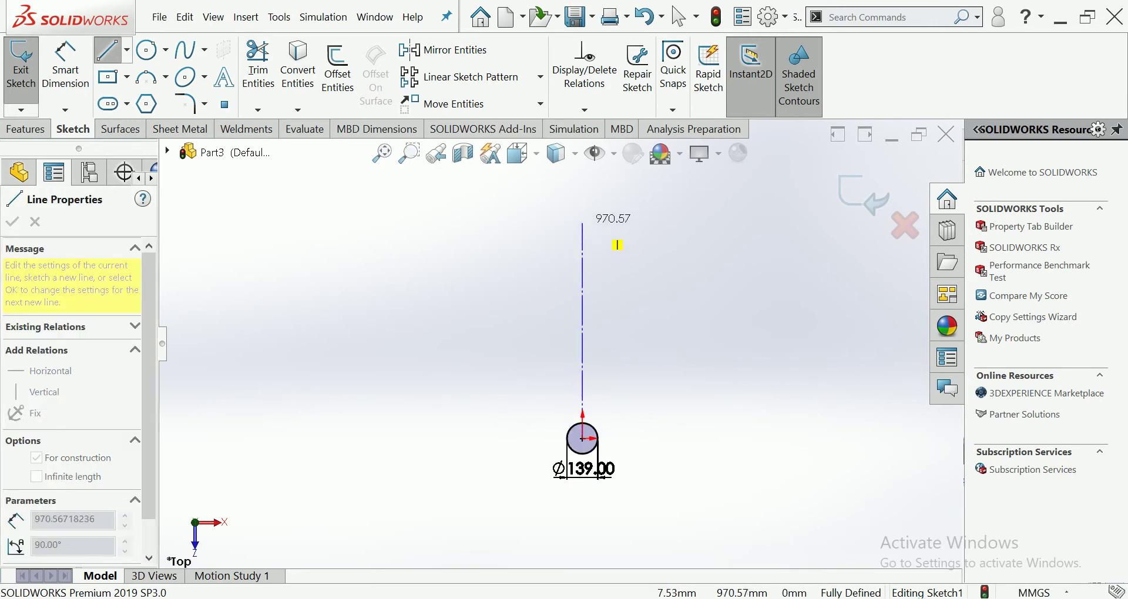
{"action": "left_click", "coordinate": [616, 229]}
{"action": "key", "text": "Escape"}
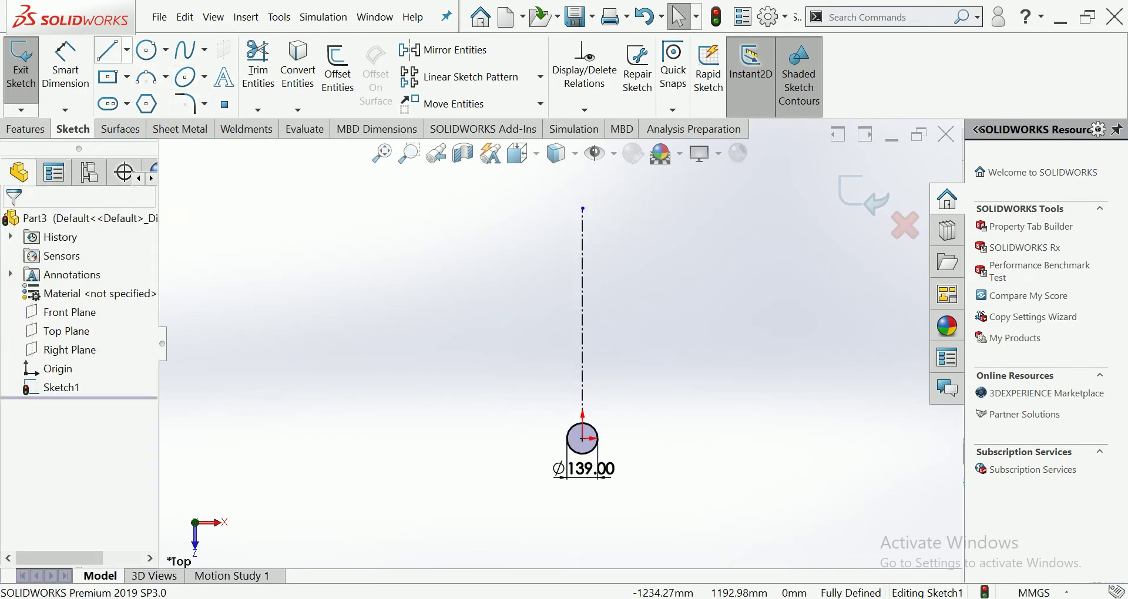
{"action": "left_click", "coordinate": [126, 49]}
{"action": "left_click", "coordinate": [147, 96]}
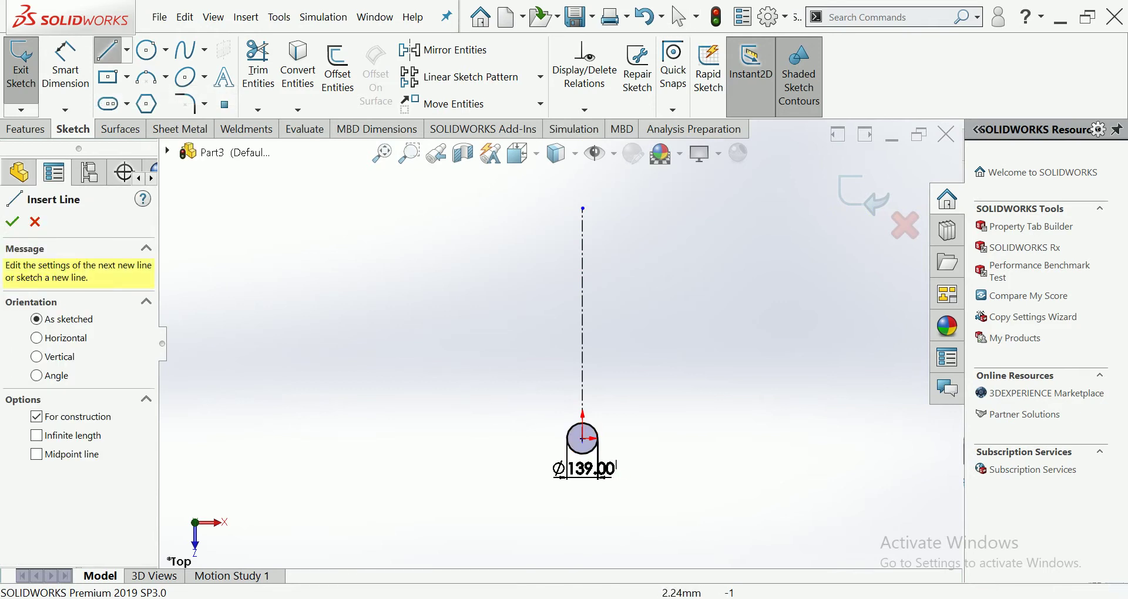
{"action": "left_click", "coordinate": [616, 462]}
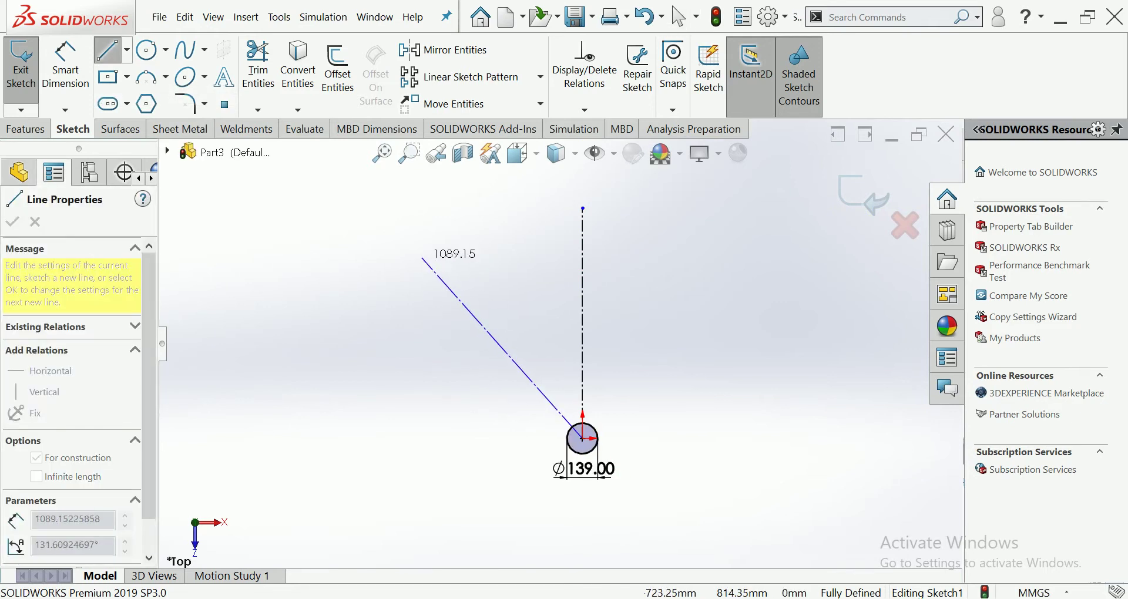
{"action": "left_click", "coordinate": [415, 254]}
{"action": "key", "text": "Escape"}
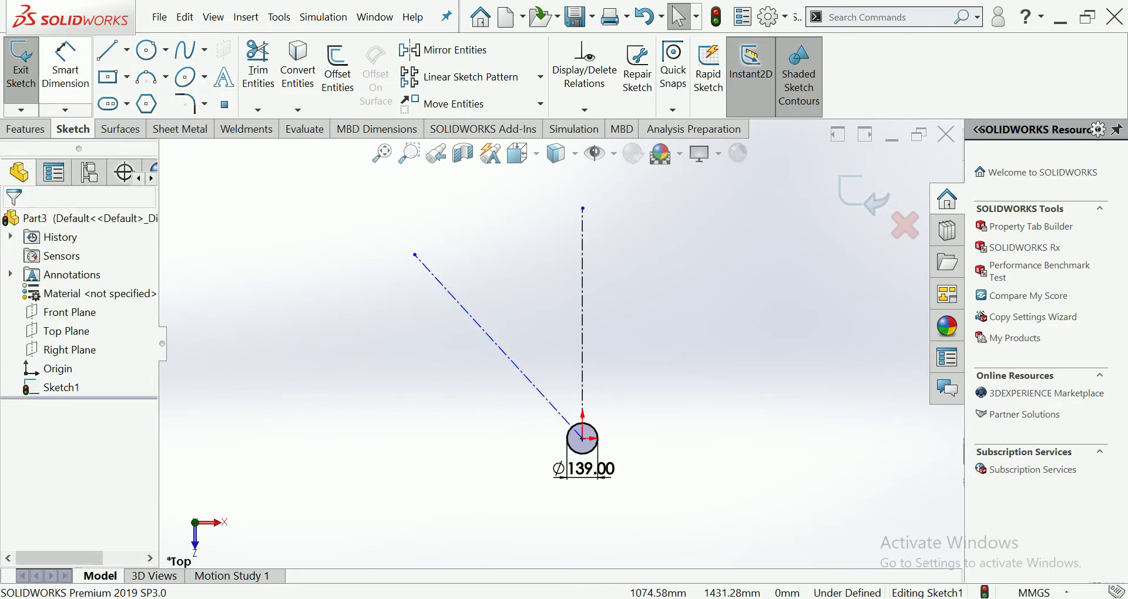
- Dimension the angle between the two centerlines to 45°
{"action": "left_click", "coordinate": [65, 65]}
{"action": "left_click", "coordinate": [500, 347]}
{"action": "left_click", "coordinate": [583, 329]}
{"action": "left_click", "coordinate": [534, 317]}
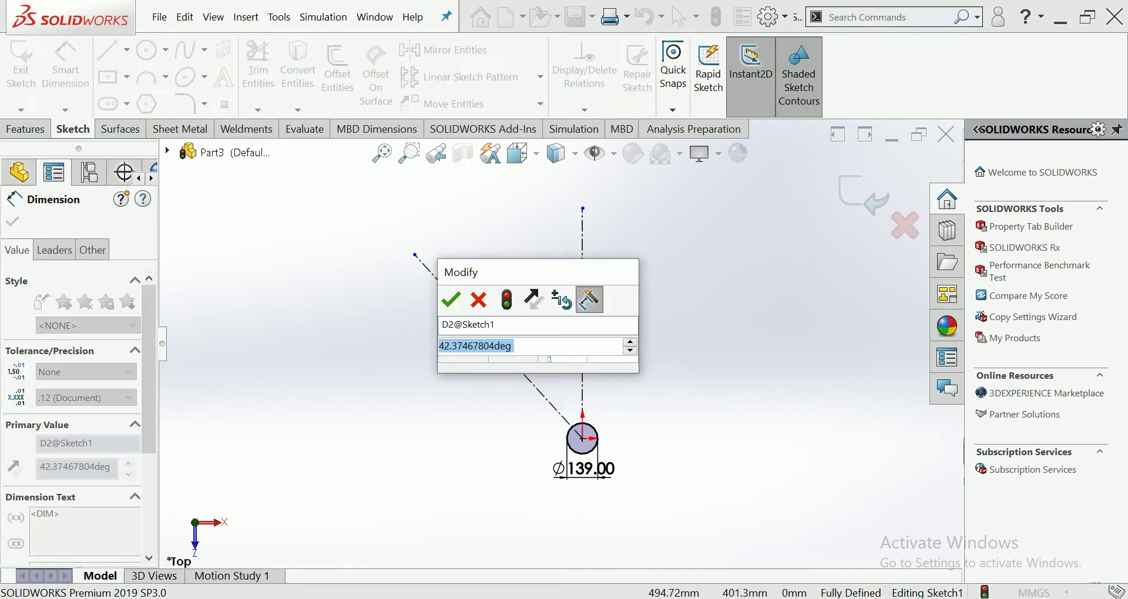
{"action": "type", "text": "45"}
{"action": "key", "text": "Return"}
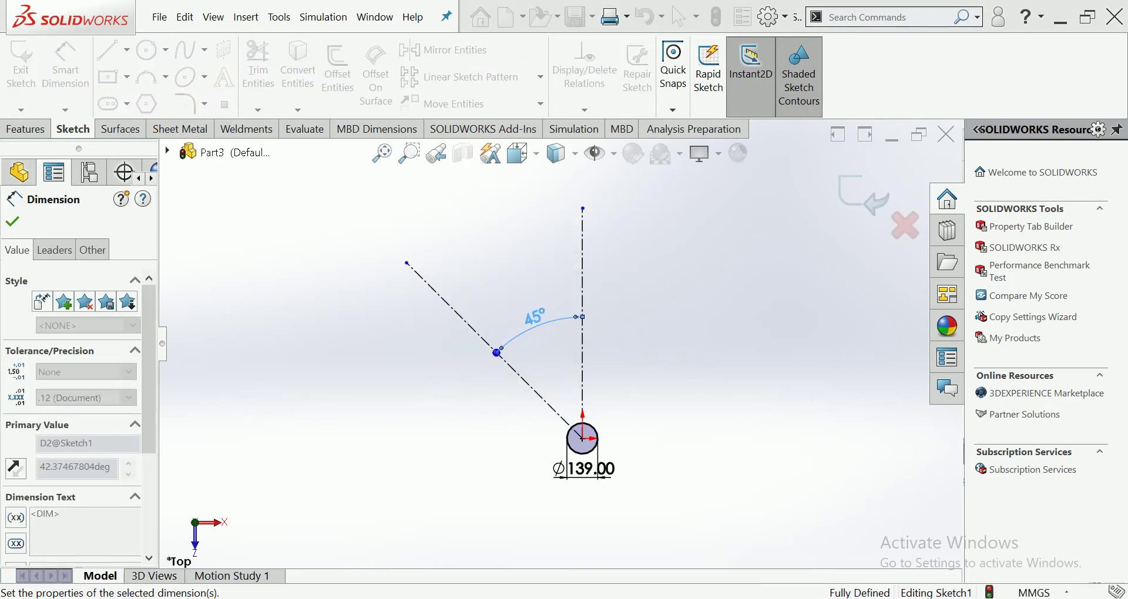
{"action": "key", "text": "Escape"}
{"action": "key", "text": "Escape"}
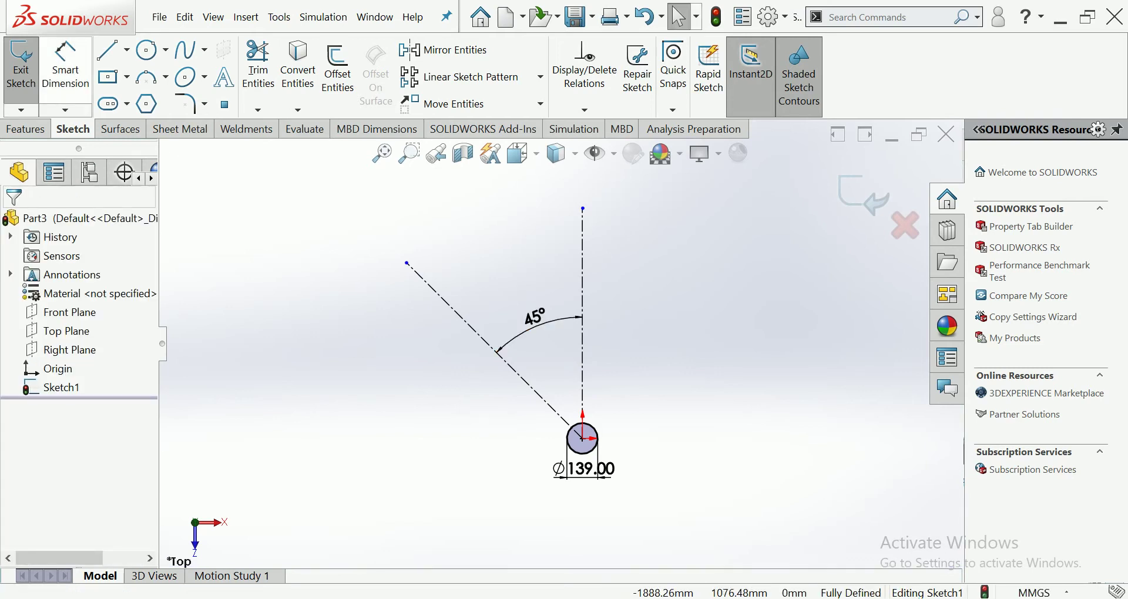
- Draw a second Ø139 mm circle at the end of the diagonal centerline
{"action": "left_click", "coordinate": [150, 50]}
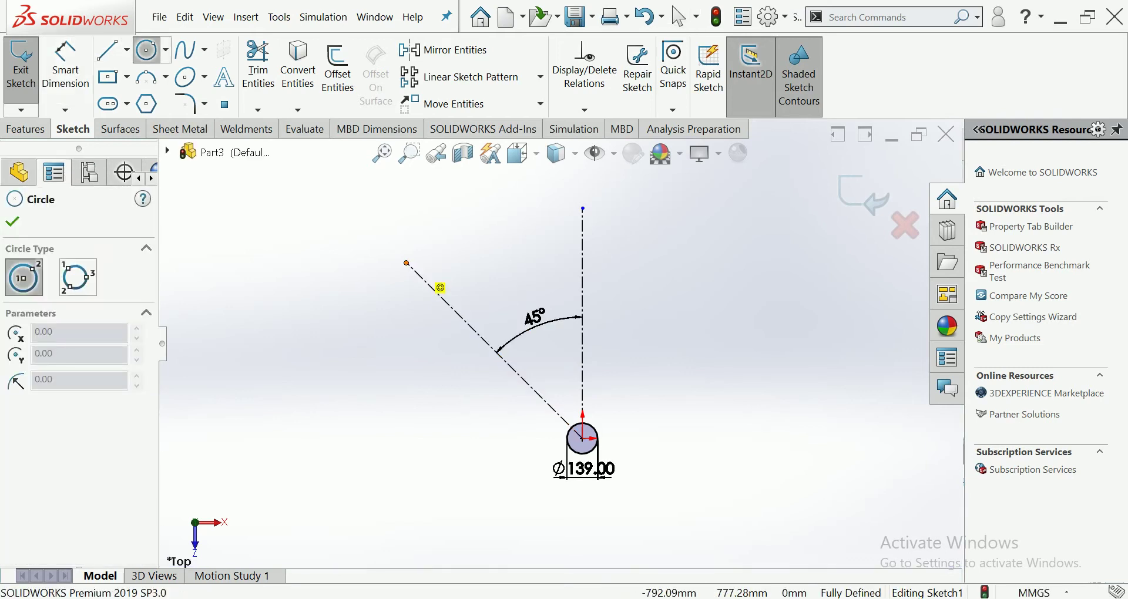
{"action": "left_click", "coordinate": [406, 263]}
{"action": "left_click", "coordinate": [404, 284]}
{"action": "key", "text": "Escape"}
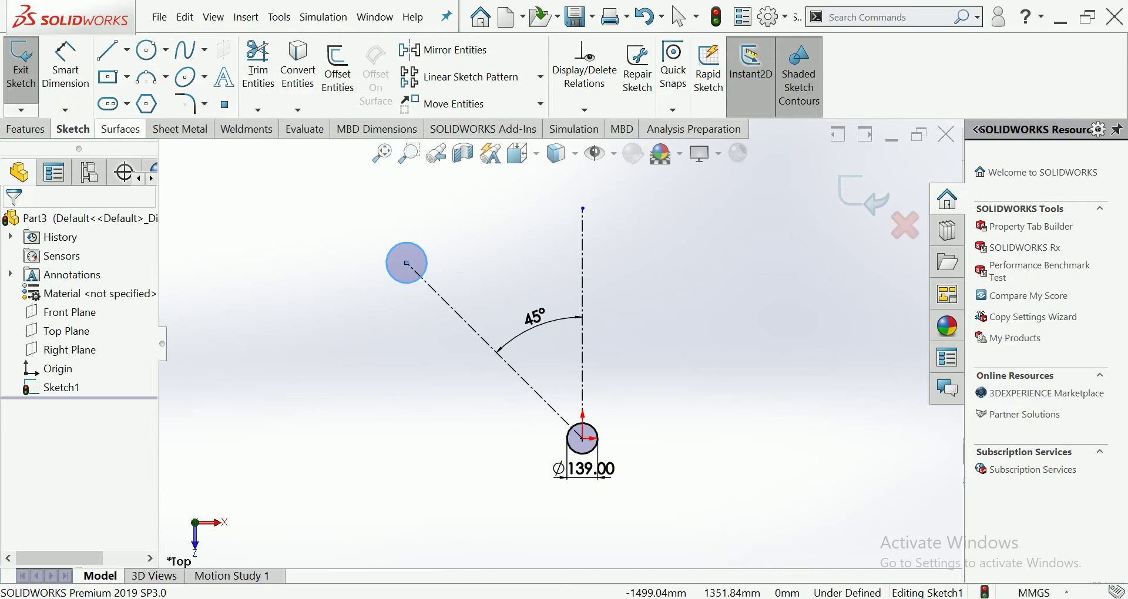
{"action": "left_click", "coordinate": [406, 262]}
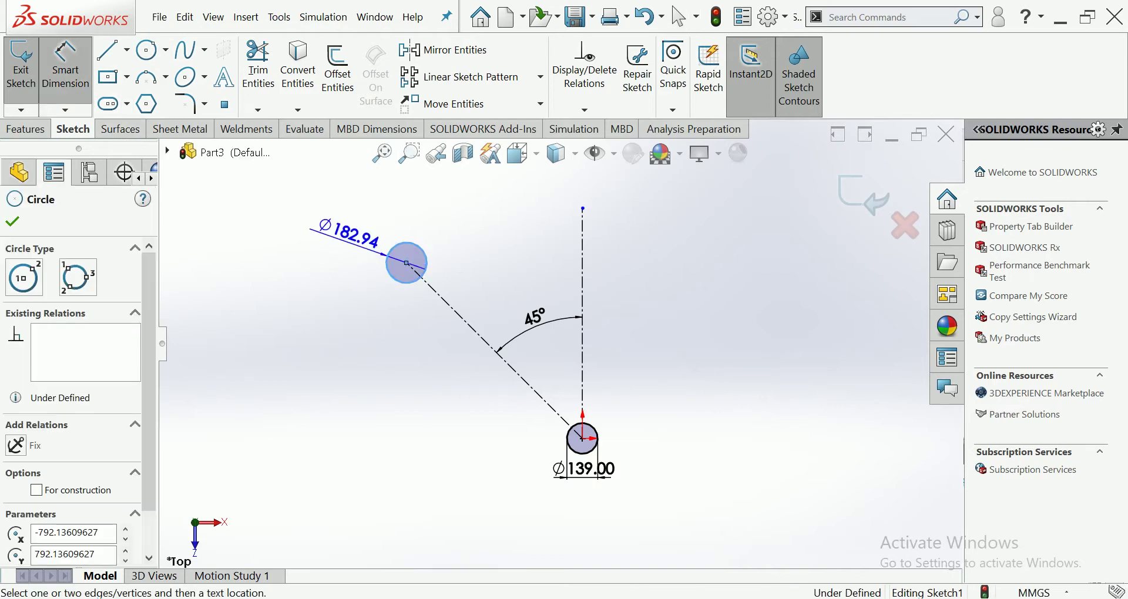
{"action": "left_click", "coordinate": [352, 231]}
{"action": "type", "text": "139"}
{"action": "key", "text": "Return"}
{"action": "key", "text": "Escape"}
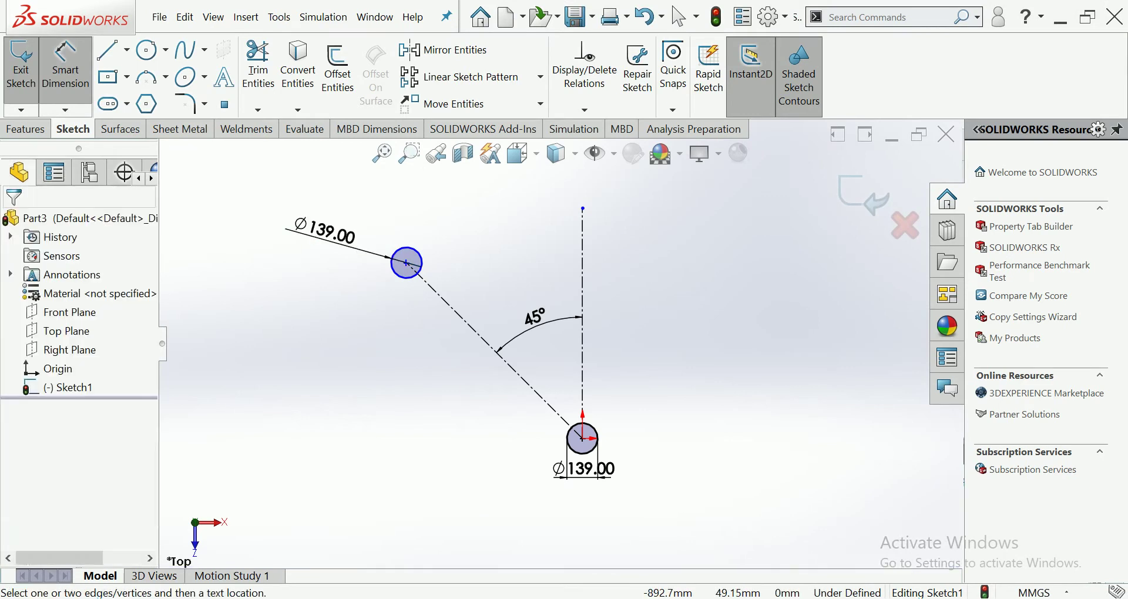
- Dimension the diagonal centerline at 800 mm, then change it to 1000 mm
{"action": "left_click", "coordinate": [493, 350]}
{"action": "left_click", "coordinate": [455, 376]}
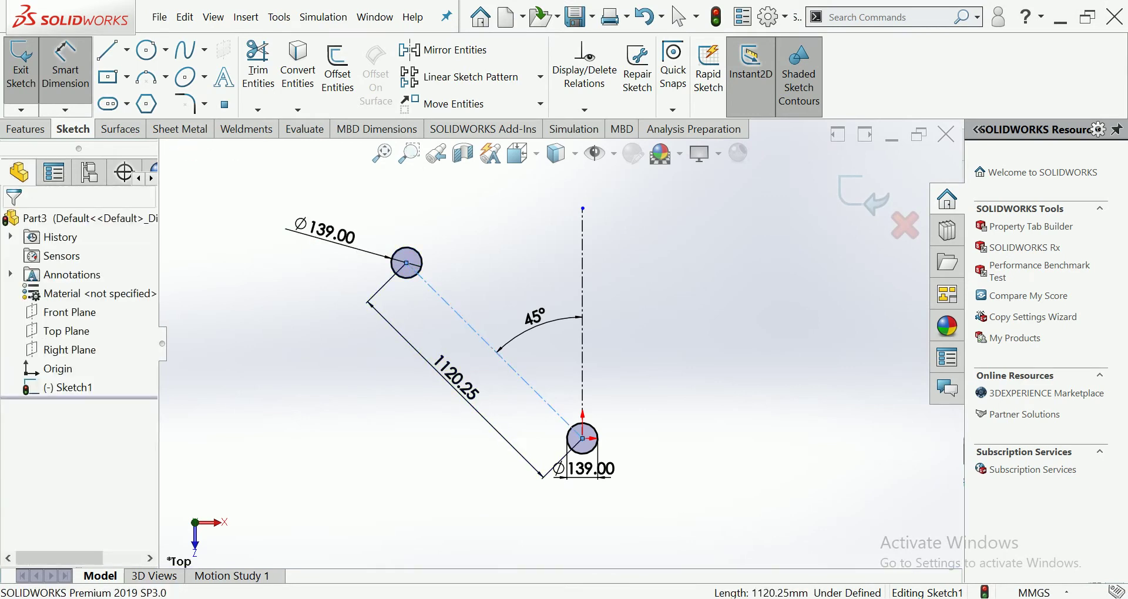
{"action": "type", "text": "800"}
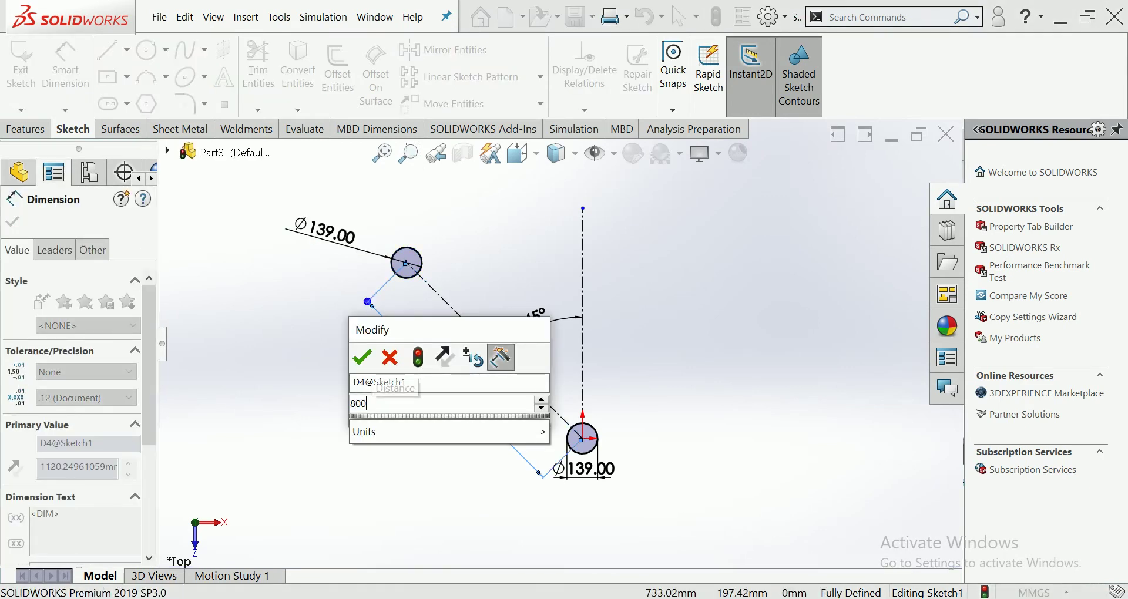
{"action": "key", "text": "Return"}
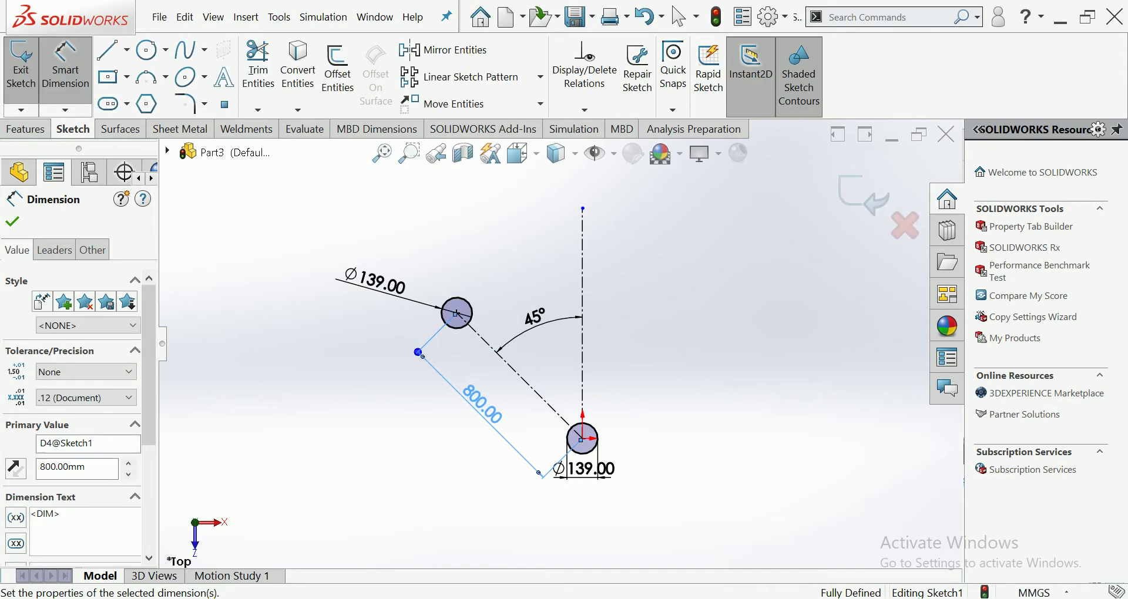
{"action": "key", "text": "Escape"}
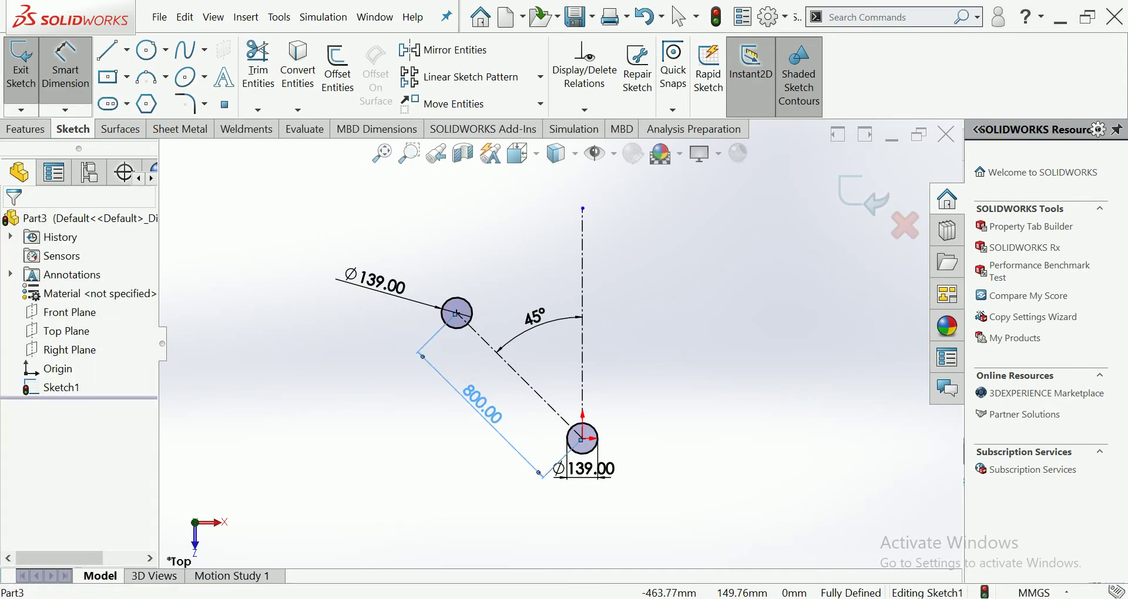
{"action": "double_click", "coordinate": [482, 404]}
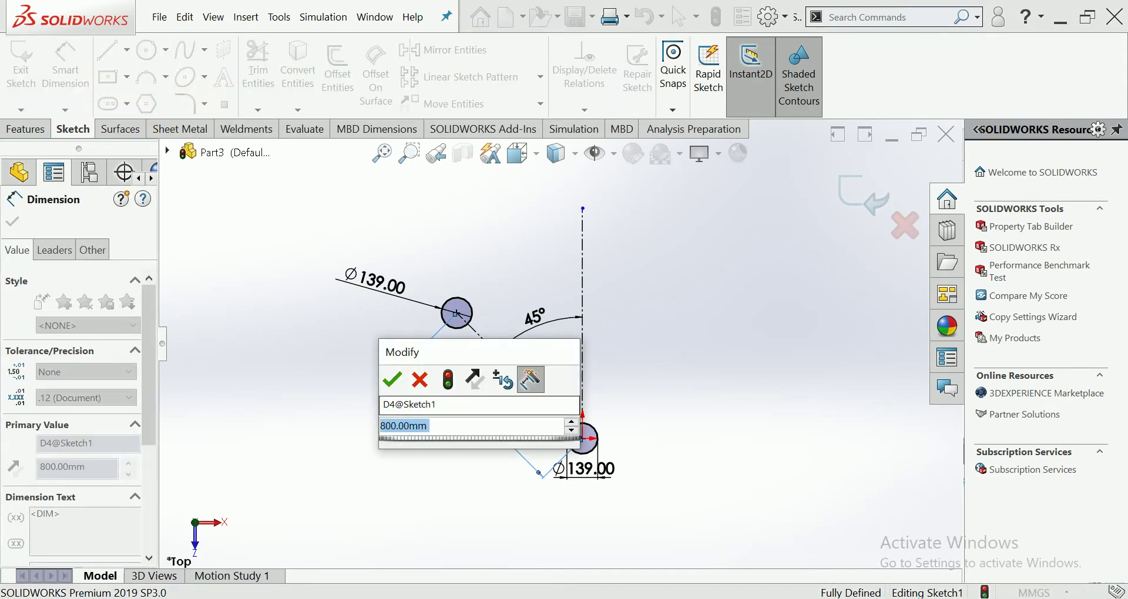
{"action": "type", "text": "1000"}
{"action": "key", "text": "Return"}
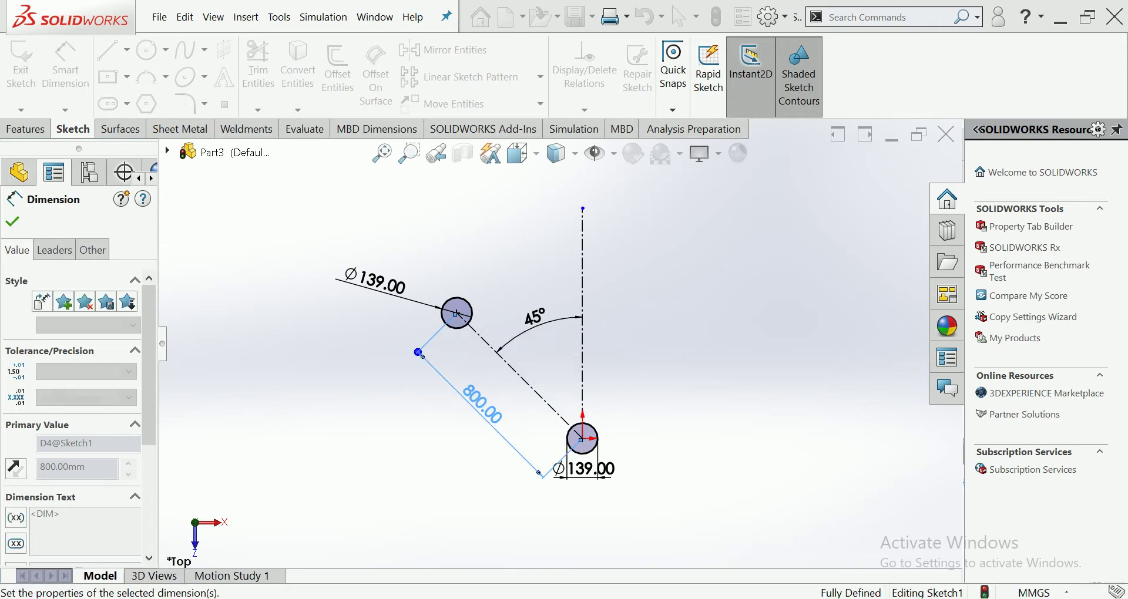
{"action": "key", "text": "Escape"}
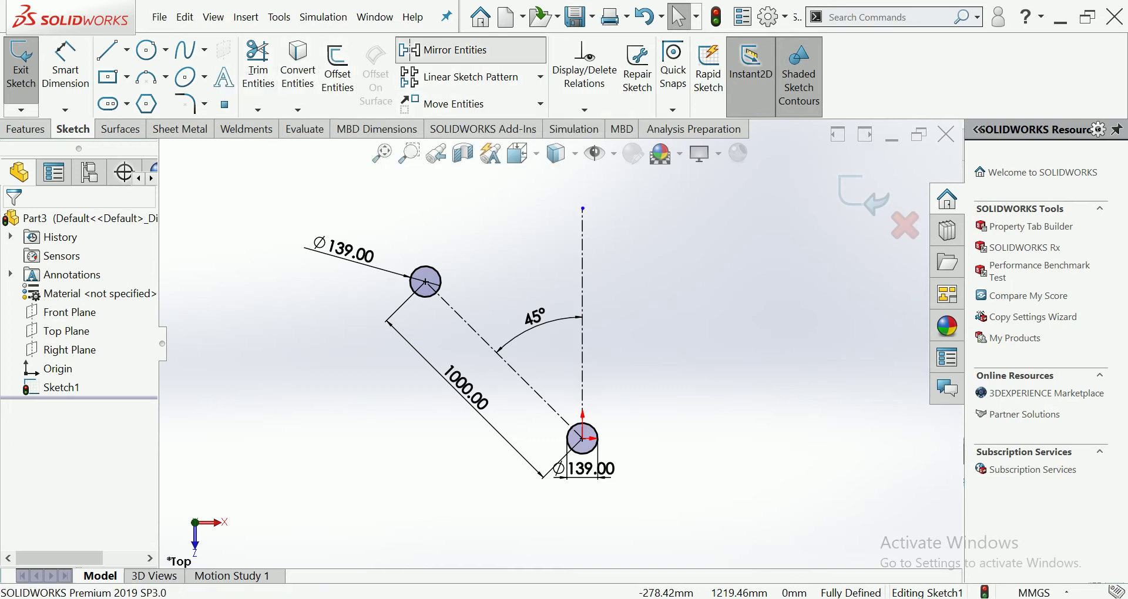
- Mirror the angled circle and centerline across the vertical centerline, then exit the sketch
{"action": "left_click", "coordinate": [445, 50]}
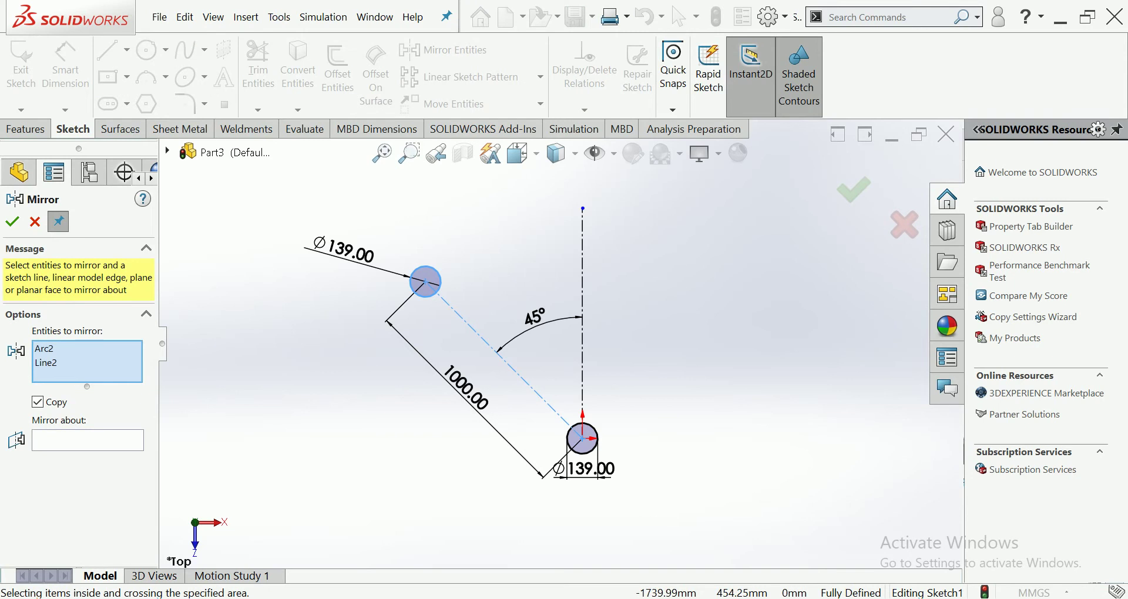
{"action": "left_click", "coordinate": [582, 352]}
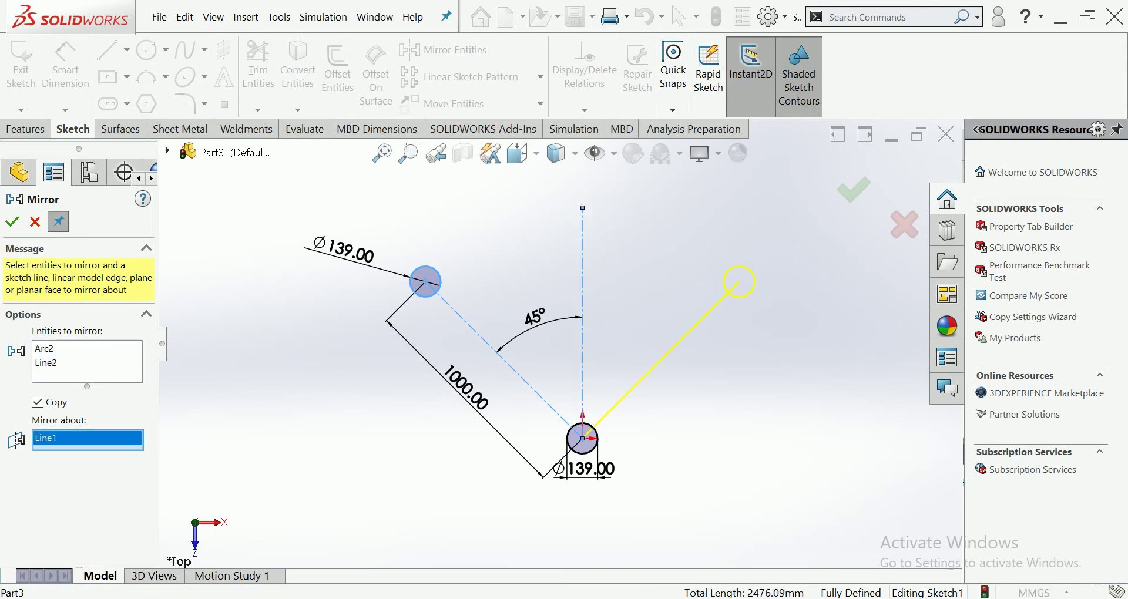
{"action": "key", "text": "Return"}
{"action": "key", "text": "Escape"}
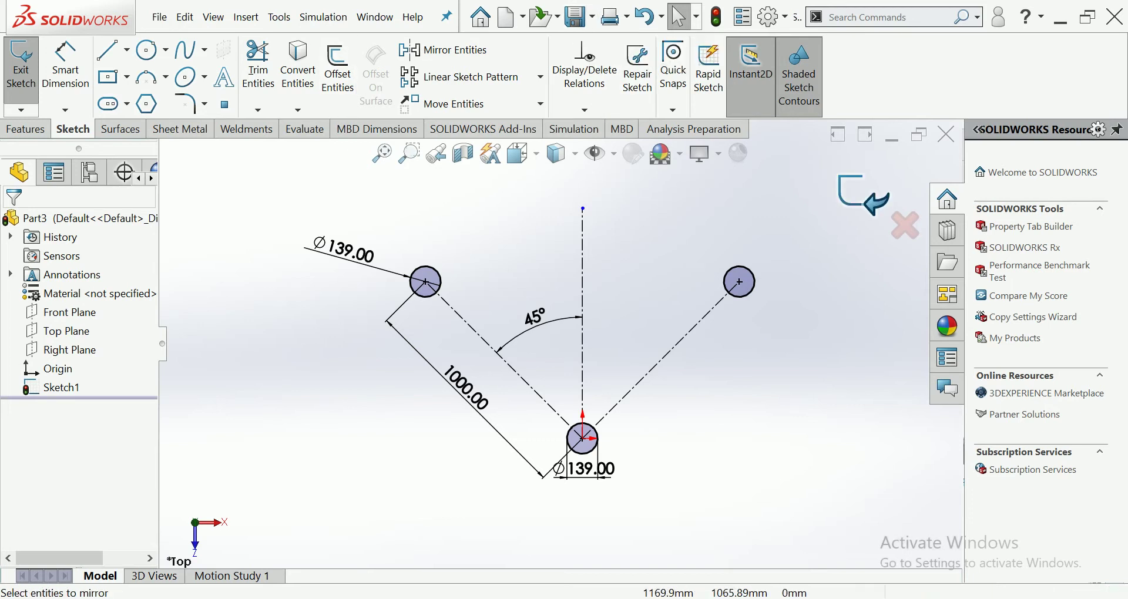
{"action": "left_click", "coordinate": [863, 197]}
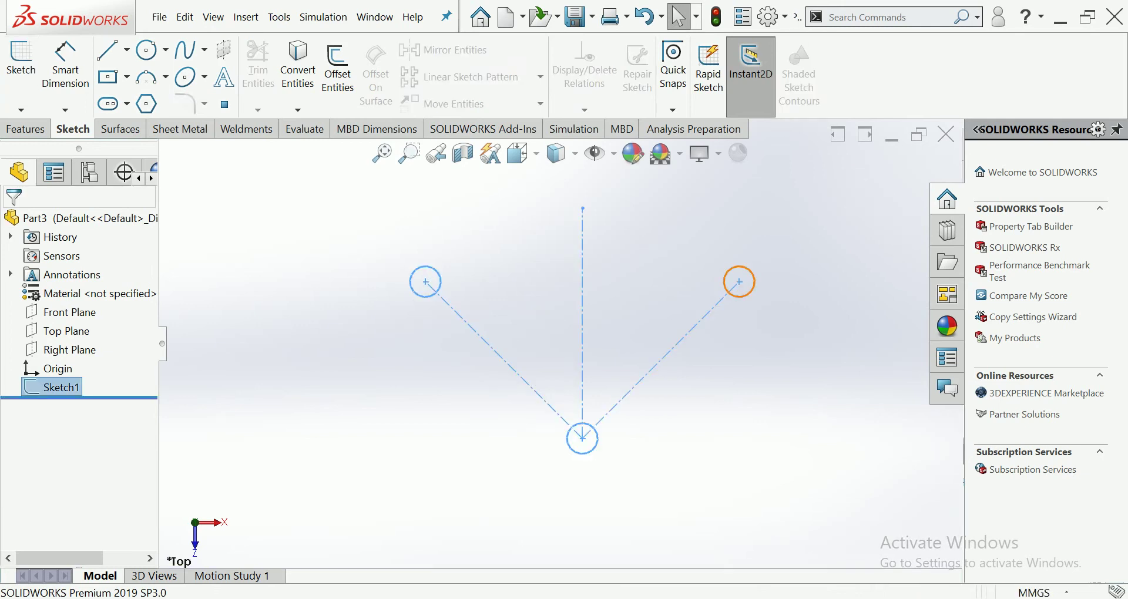
- Extrude the post sketch as a thin feature with 5 mm walls
{"action": "left_click", "coordinate": [739, 282]}
{"action": "left_click", "coordinate": [753, 244]}
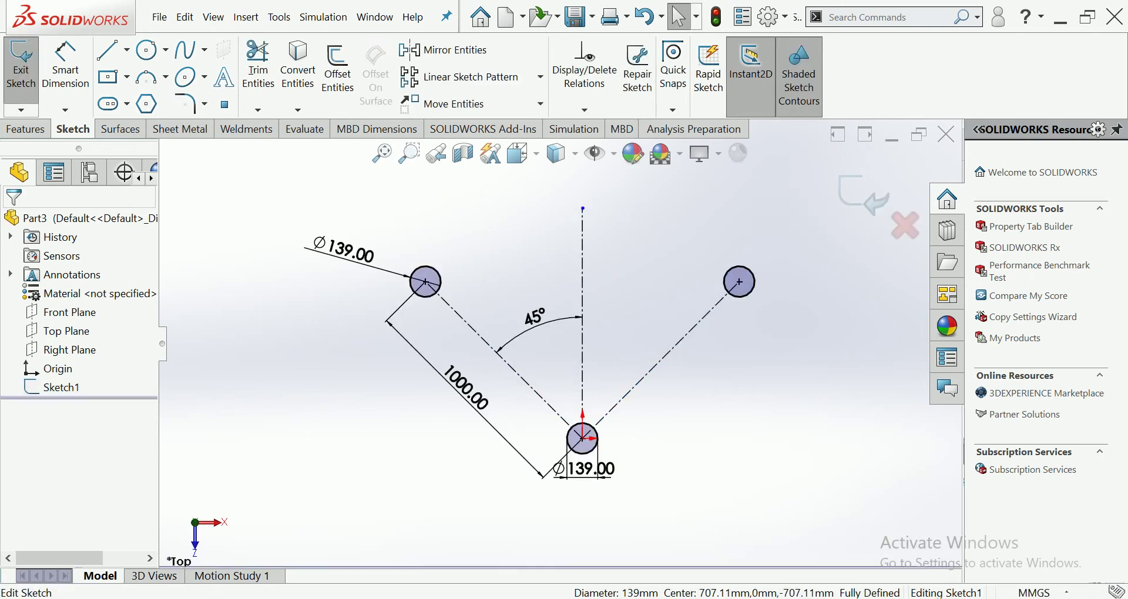
{"action": "left_click", "coordinate": [26, 129]}
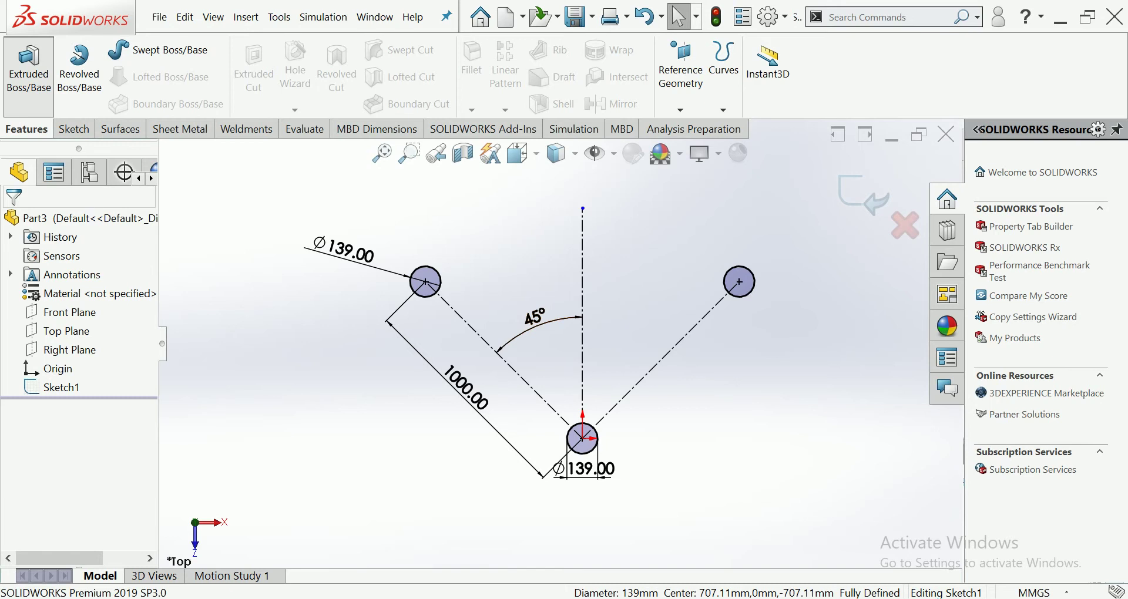
{"action": "left_click", "coordinate": [28, 64]}
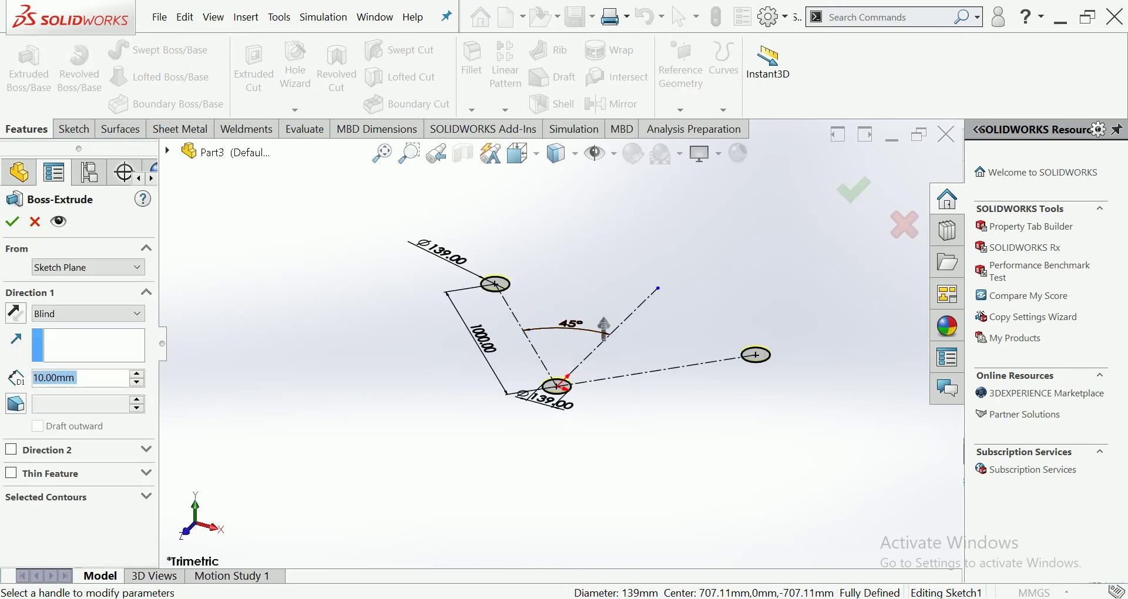
{"action": "left_click_drag", "start_coordinate": [604, 328], "coordinate": [604, 264]}
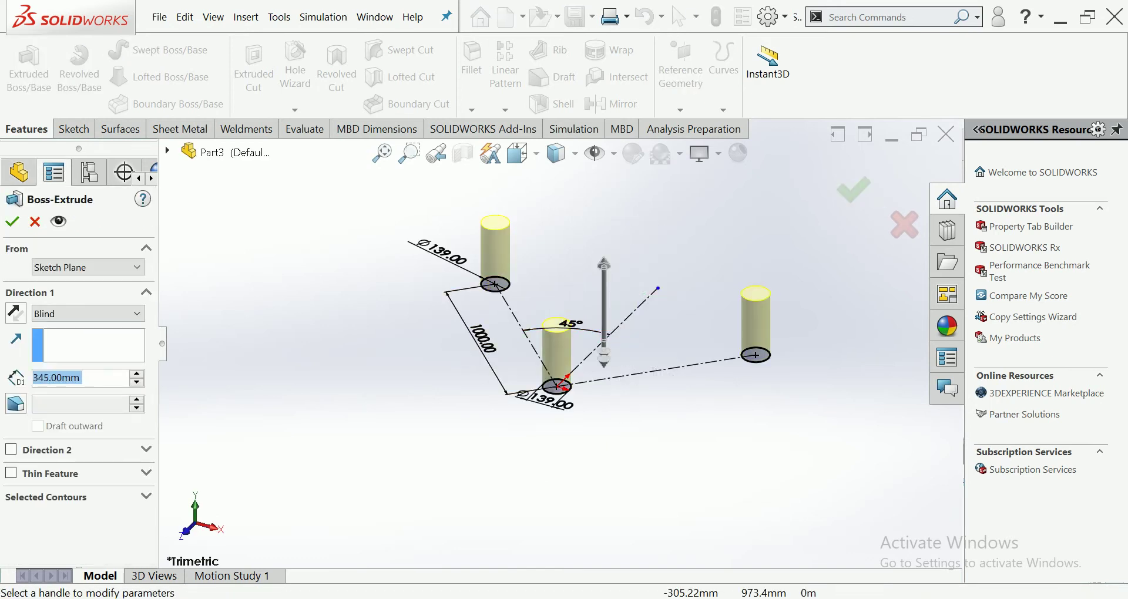
{"action": "left_click", "coordinate": [11, 473]}
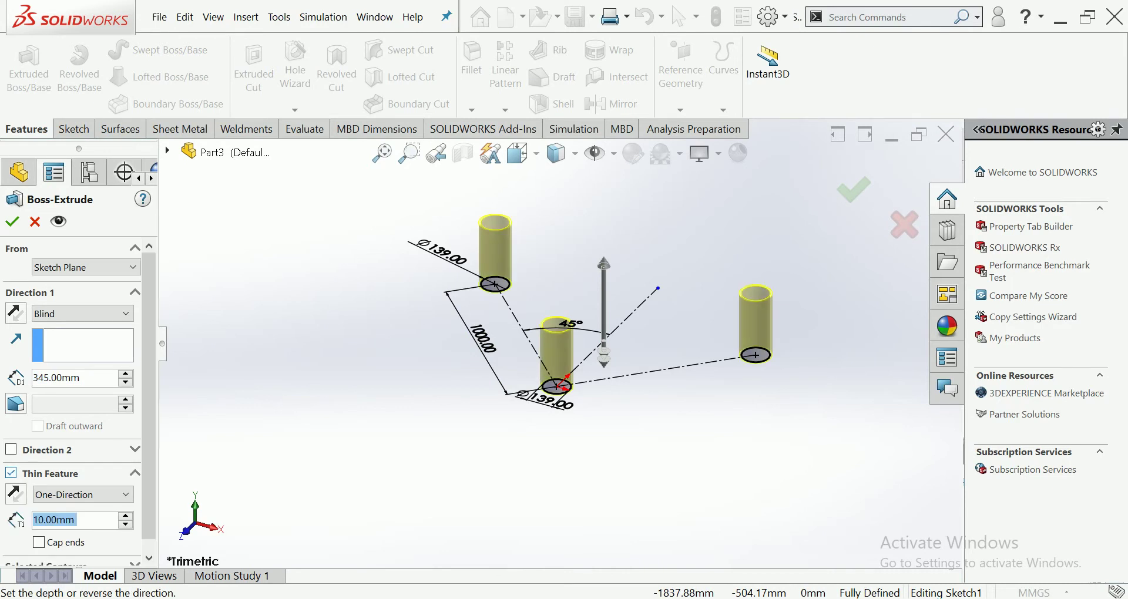
{"action": "type", "text": "5"}
{"action": "key", "text": "Return"}
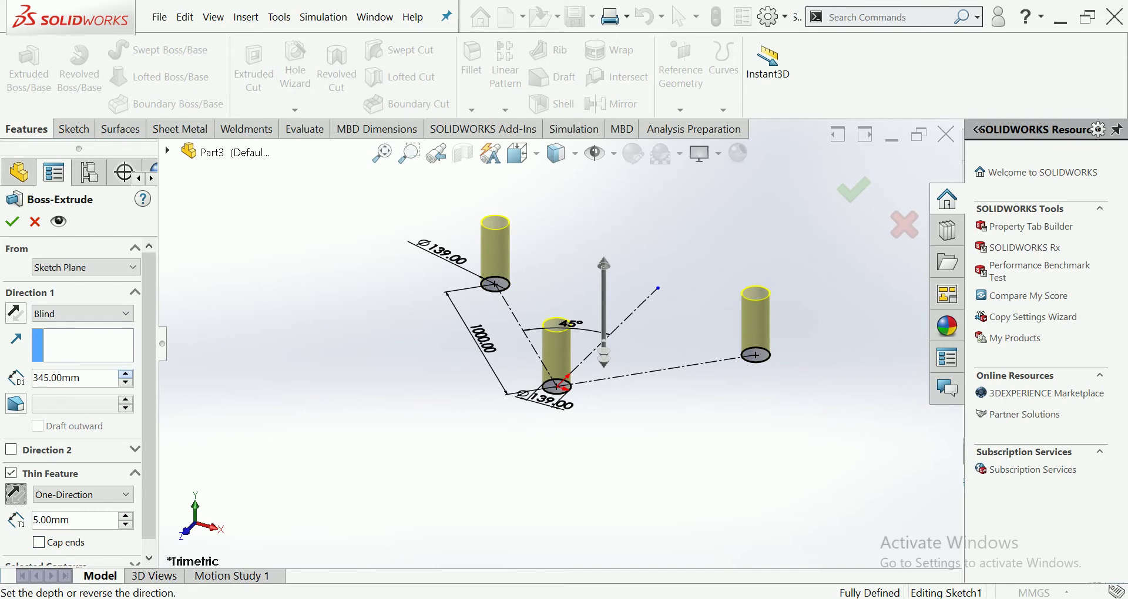
- Set the tube extrusion depth to 2000 mm and complete the feature
{"action": "scroll", "coordinate": [528, 384], "scroll_direction": "up", "scroll_amount": 4}
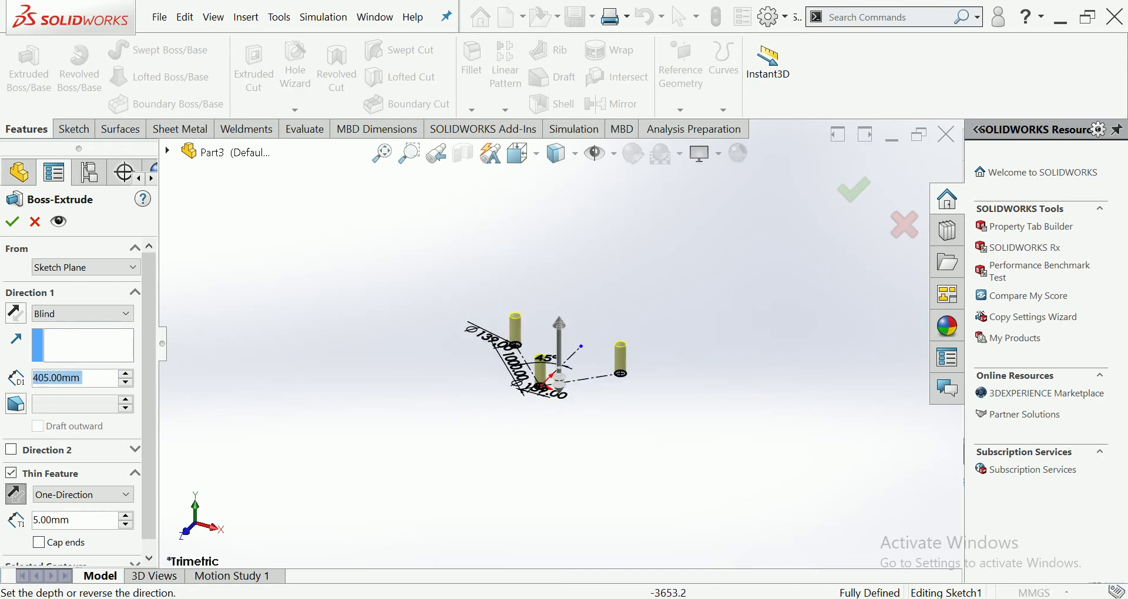
{"action": "type", "text": "2500"}
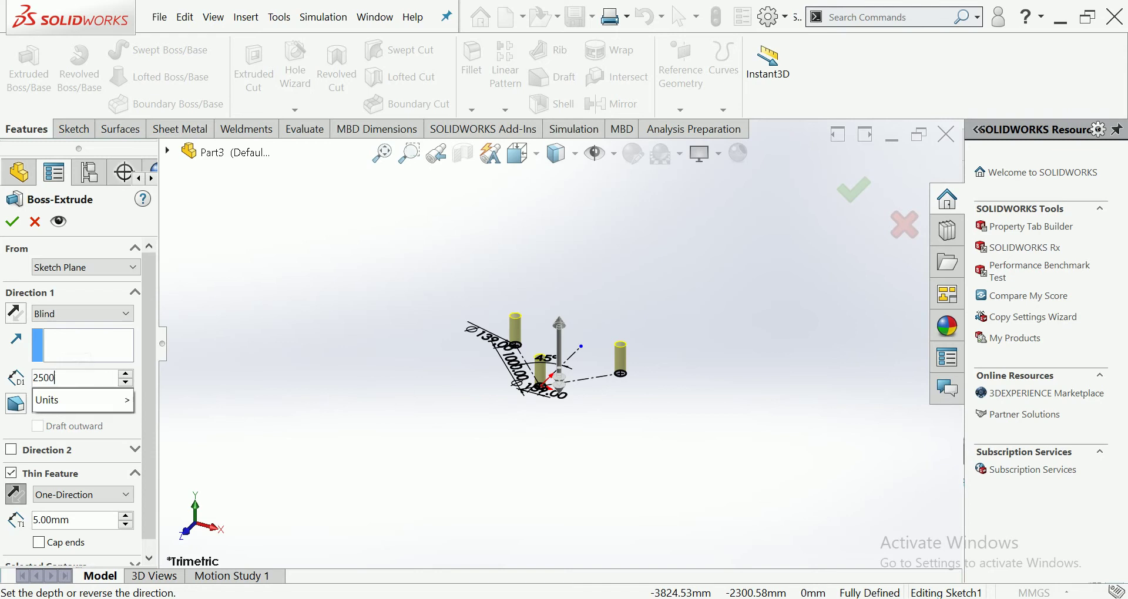
{"action": "key", "text": "Return"}
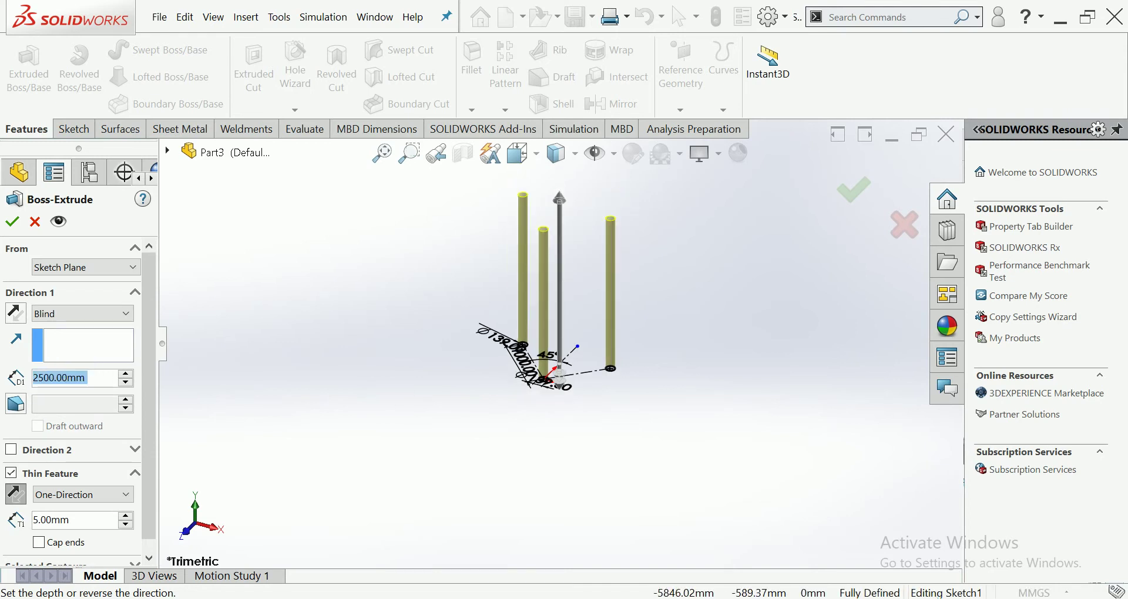
{"action": "type", "text": "2000"}
{"action": "key", "text": "Return"}
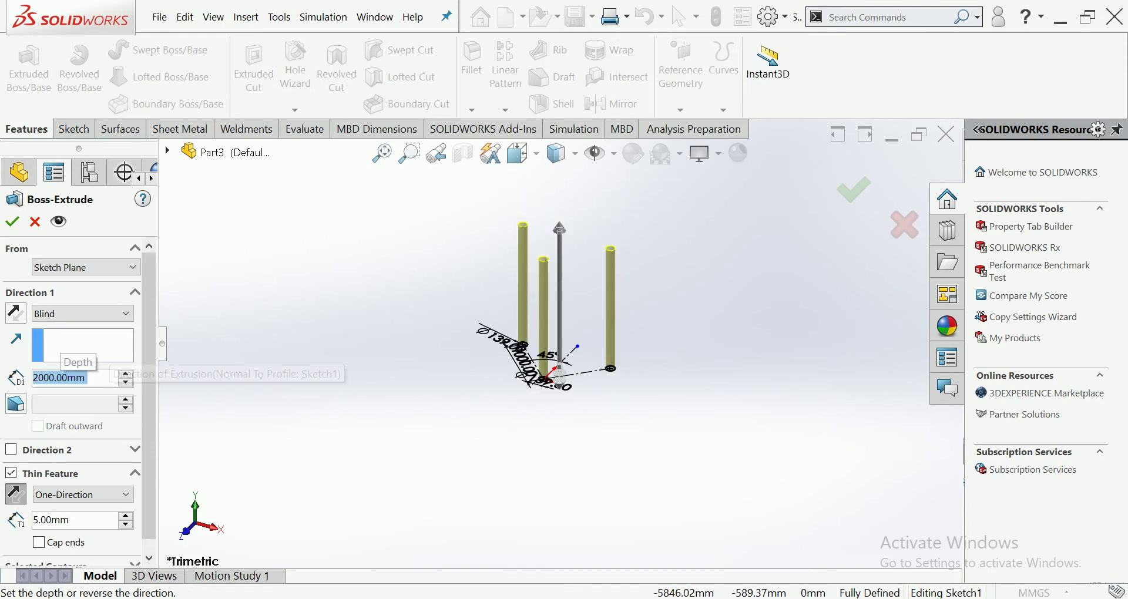
{"action": "key", "text": "Return"}
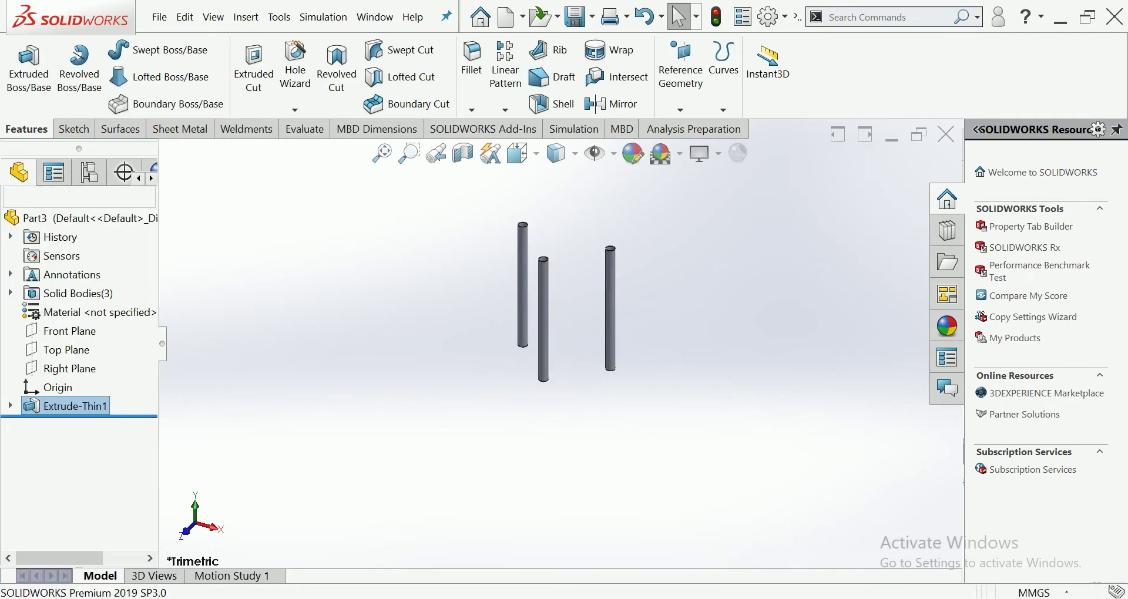
- Orbit and zoom to the tube ends and select the centre tube's end ring
{"action": "scroll", "coordinate": [503, 379], "scroll_direction": "down", "scroll_amount": 3}
{"action": "middle_click_drag", "start_coordinate": [503, 380], "coordinate": [528, 353]}
{"action": "scroll", "coordinate": [528, 352], "scroll_direction": "down", "scroll_amount": 3}
{"action": "scroll", "coordinate": [516, 355], "scroll_direction": "down", "scroll_amount": 2}
{"action": "scroll", "coordinate": [516, 356], "scroll_direction": "down", "scroll_amount": 2}
{"action": "scroll", "coordinate": [516, 355], "scroll_direction": "down", "scroll_amount": 2}
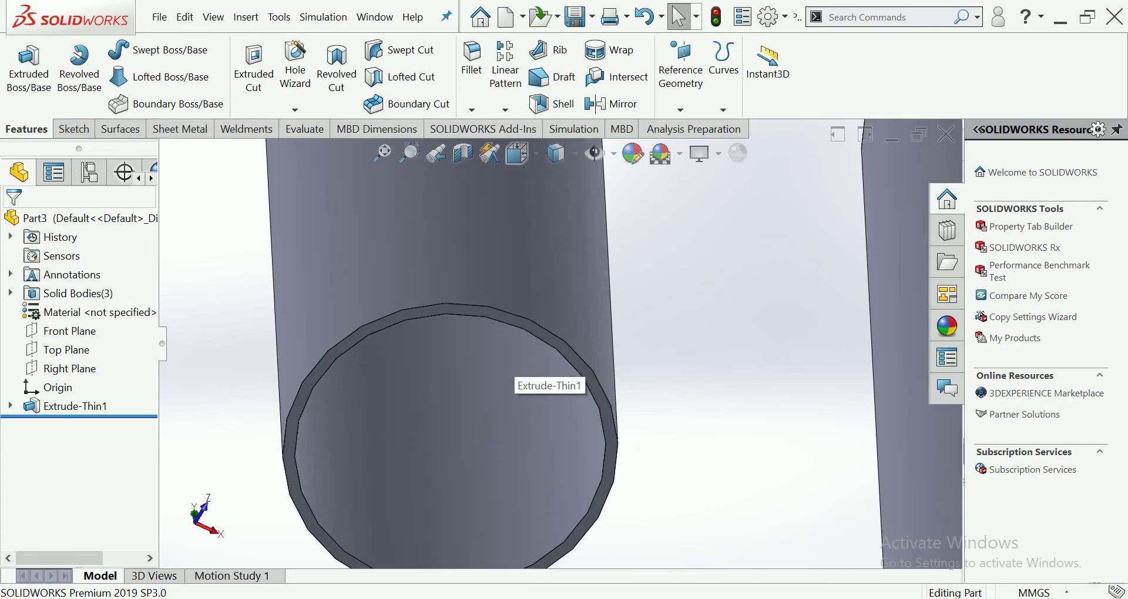
{"action": "left_click", "coordinate": [610, 376]}
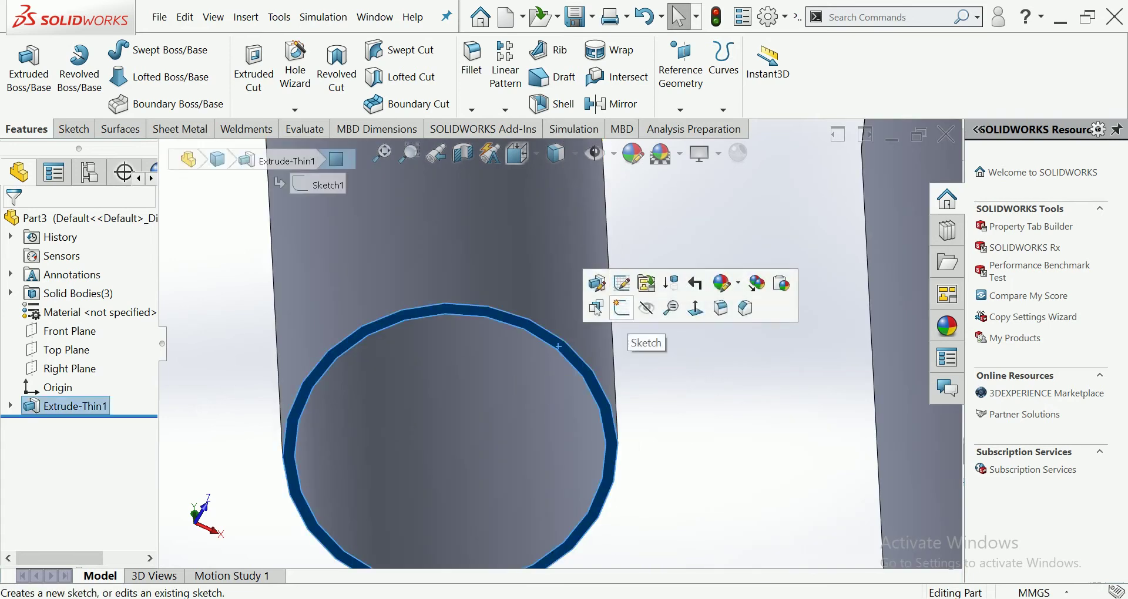
- Start a sketch on the tube end face, viewed from the Bottom
{"action": "left_click", "coordinate": [638, 310]}
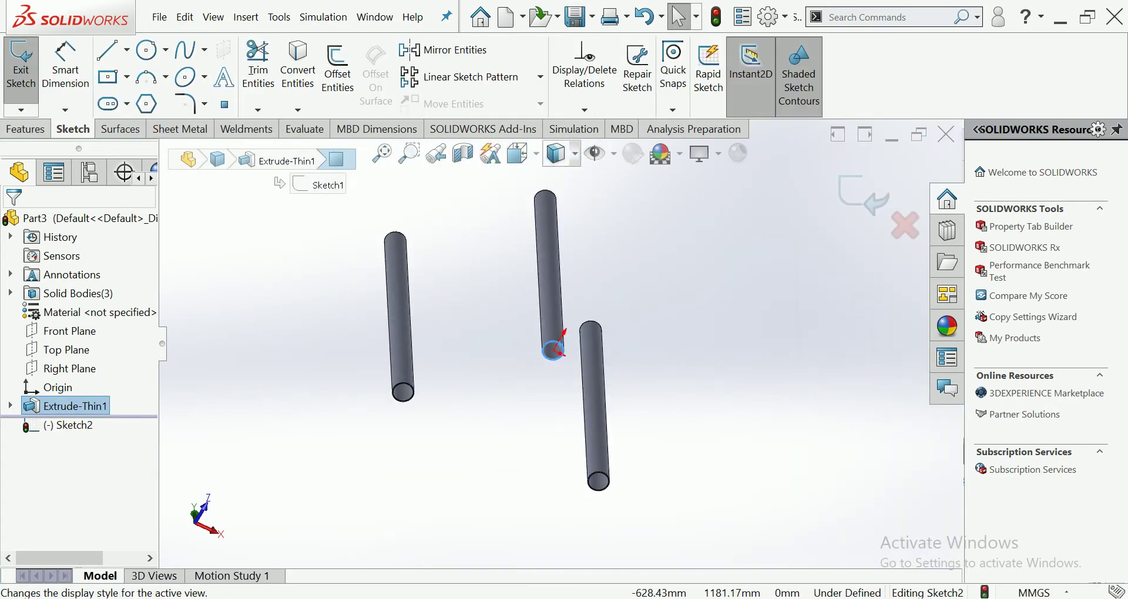
{"action": "left_click", "coordinate": [517, 154]}
{"action": "left_click", "coordinate": [631, 266]}
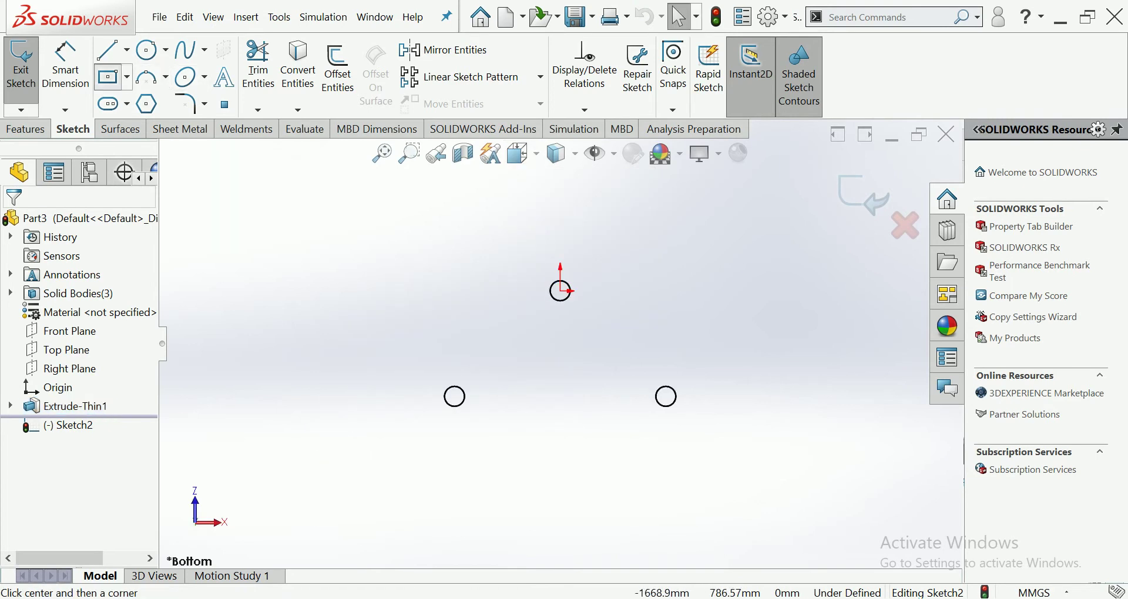
{"action": "scroll", "coordinate": [558, 290], "scroll_direction": "down", "scroll_amount": 3}
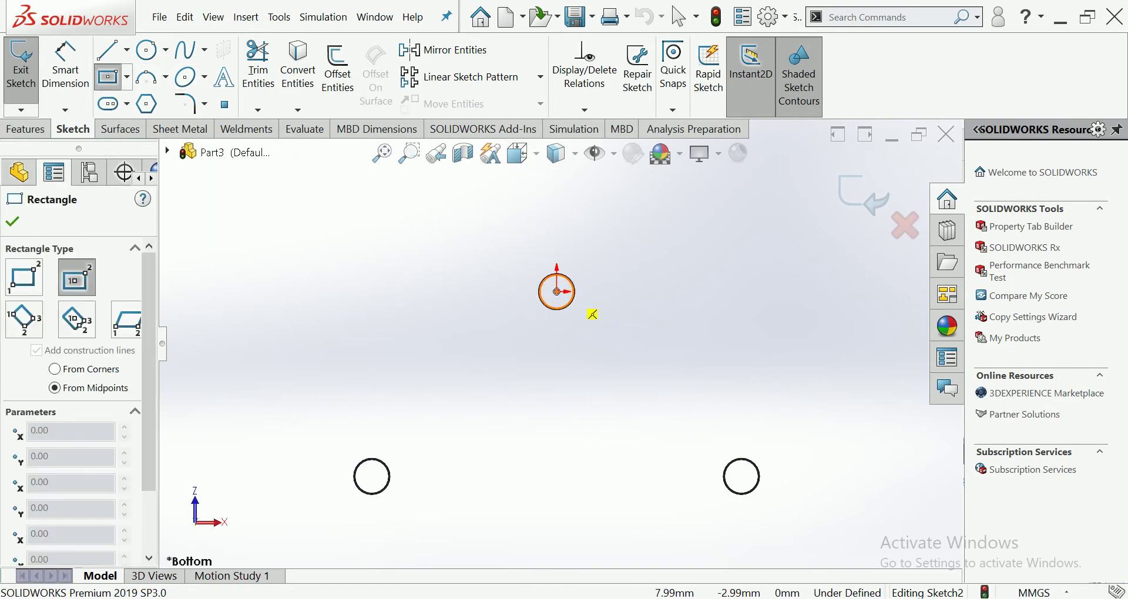
- Draw centre-point squares around the top, left and right tube circles
{"action": "left_click", "coordinate": [557, 291]}
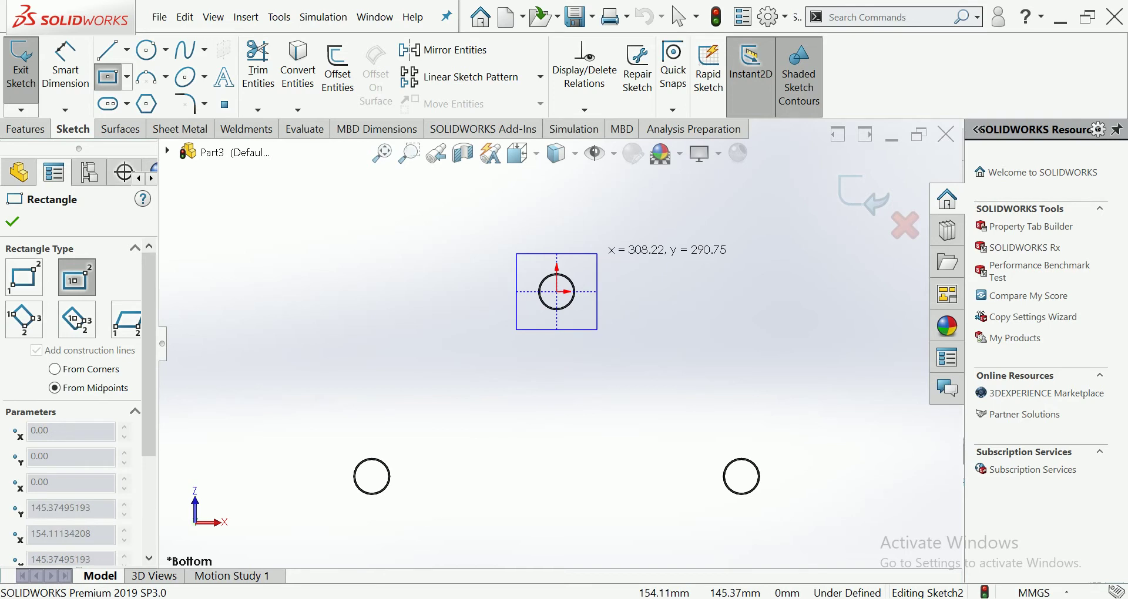
{"action": "left_click", "coordinate": [597, 253]}
{"action": "scroll", "coordinate": [569, 352], "scroll_direction": "up", "scroll_amount": 3}
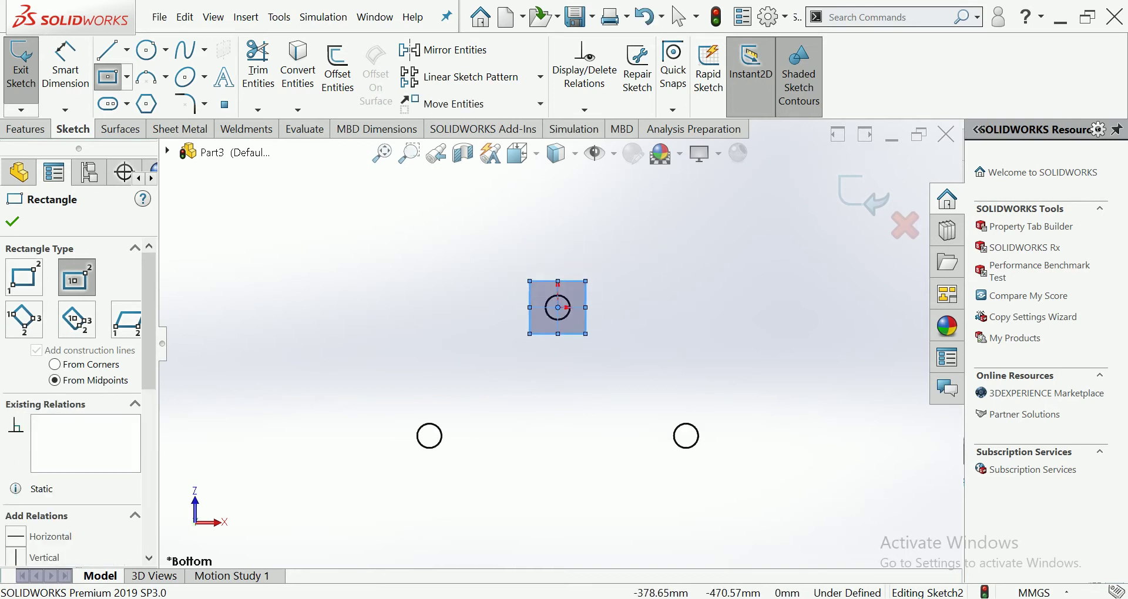
{"action": "scroll", "coordinate": [475, 463], "scroll_direction": "down", "scroll_amount": 2}
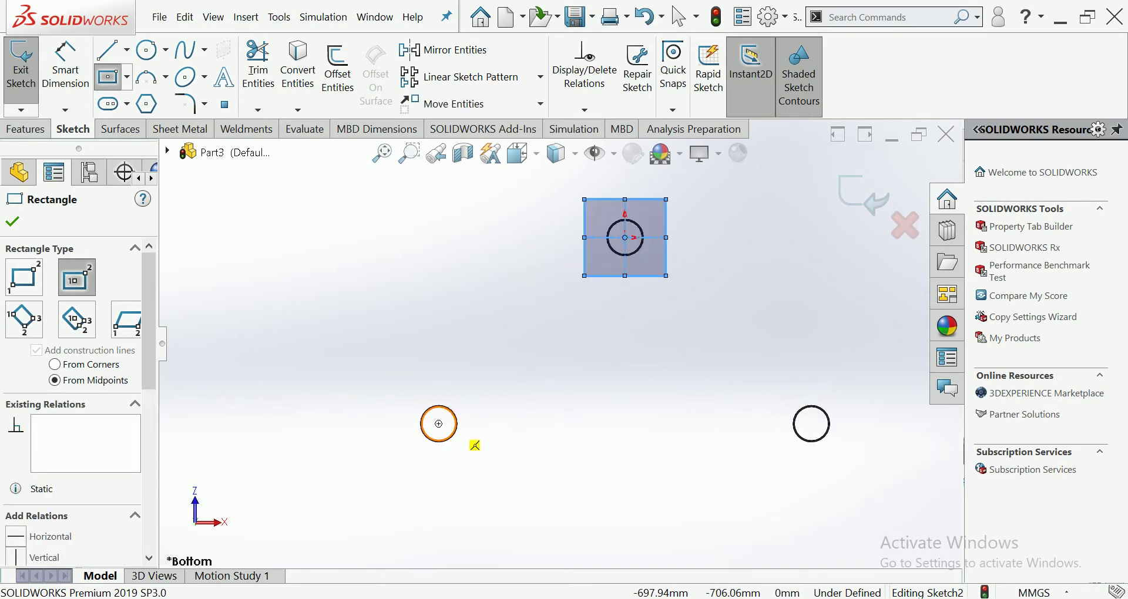
{"action": "left_click", "coordinate": [440, 424]}
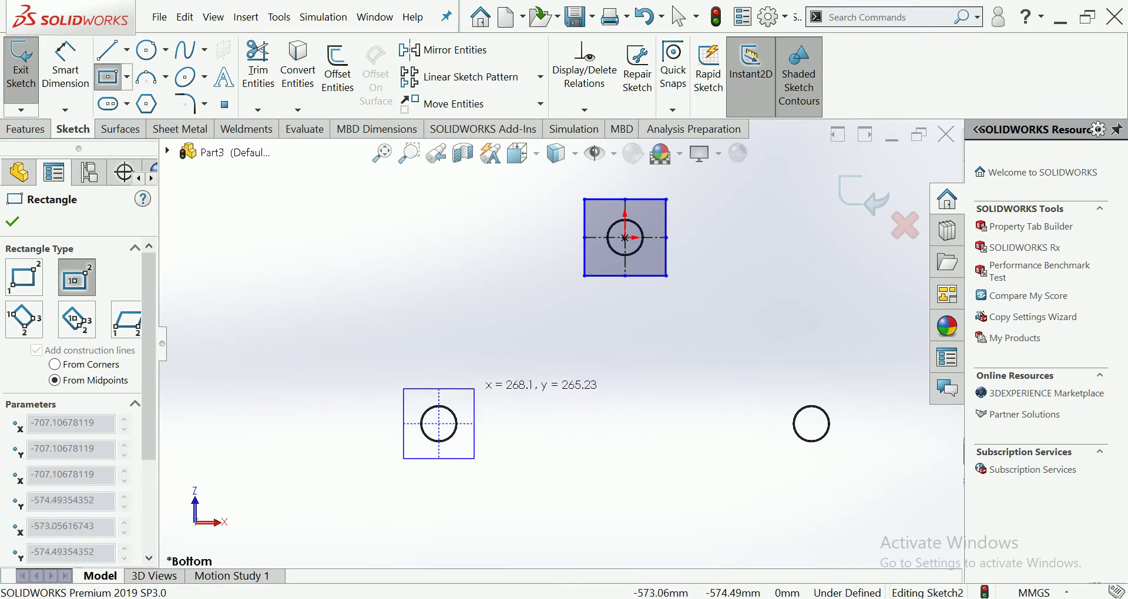
{"action": "left_click", "coordinate": [475, 389]}
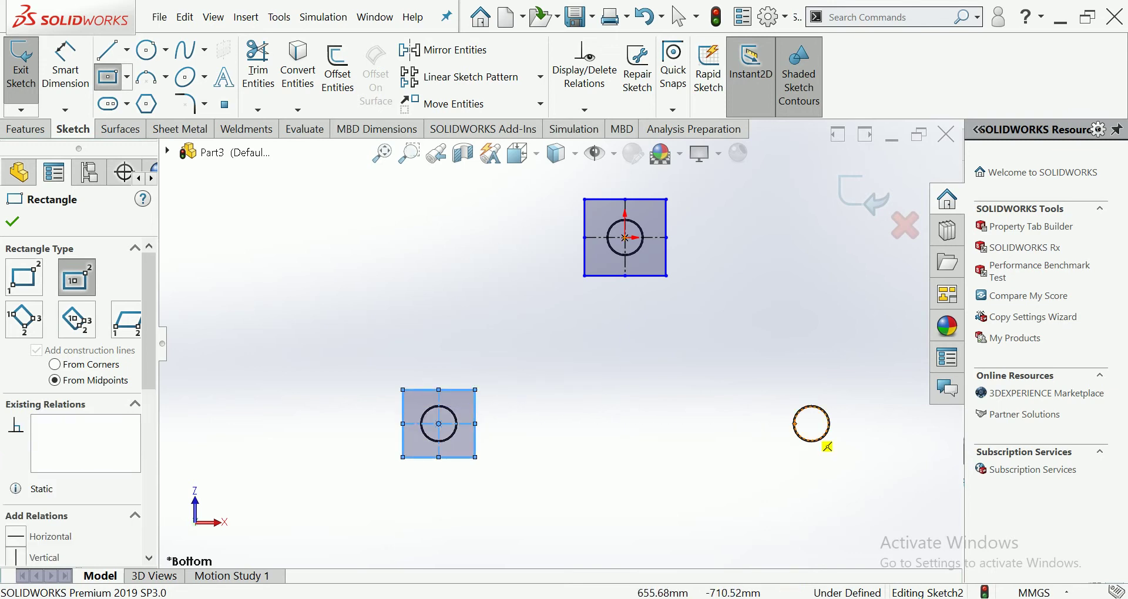
{"action": "left_click", "coordinate": [811, 424]}
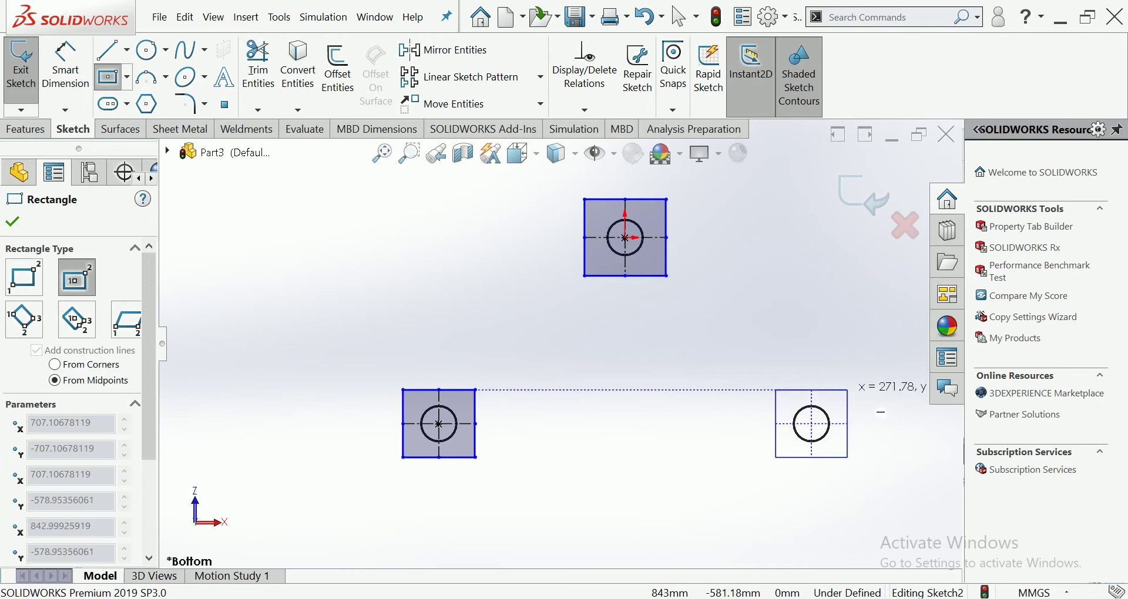
{"action": "left_click", "coordinate": [848, 389]}
{"action": "left_click", "coordinate": [66, 65]}
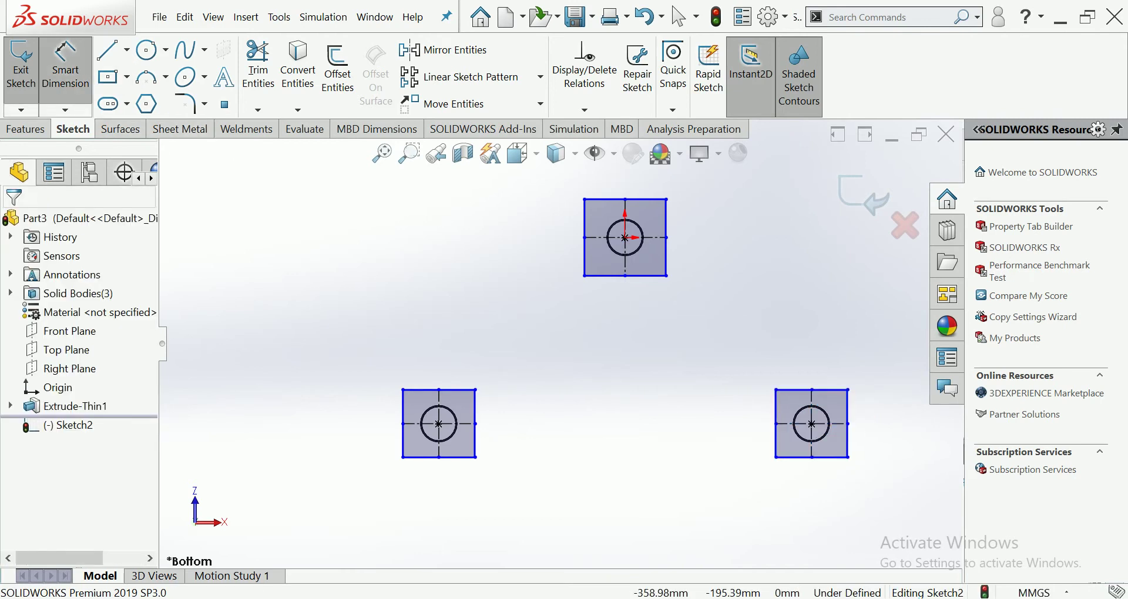
- Dimension the top footing square's height and give it a 300 mm width
{"action": "left_click", "coordinate": [584, 247]}
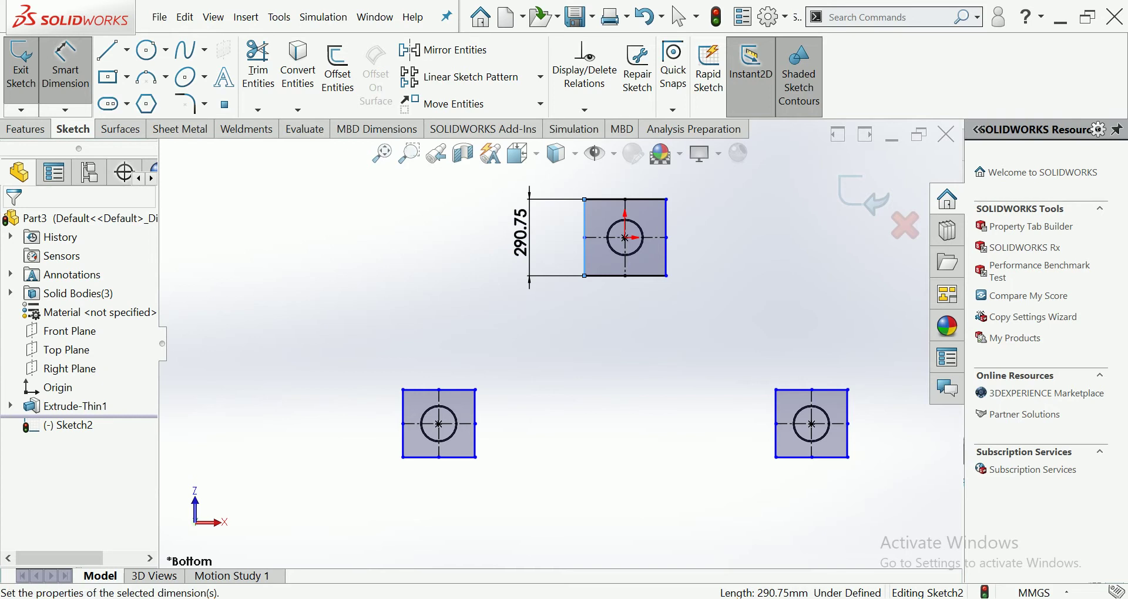
{"action": "left_click", "coordinate": [530, 280]}
{"action": "type", "text": "3000"}
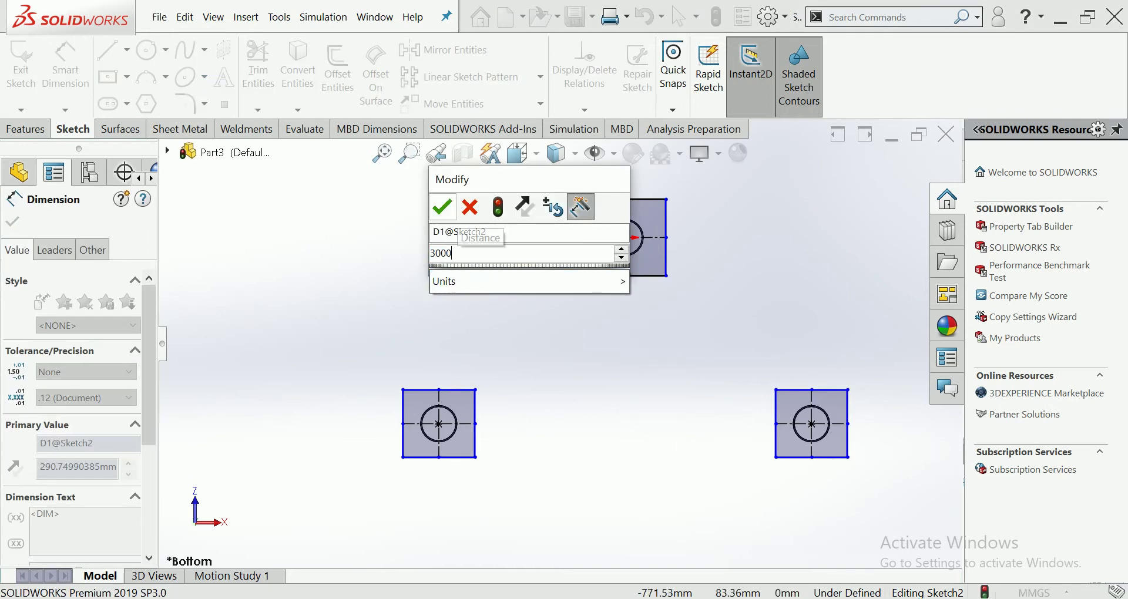
{"action": "key", "text": "Return"}
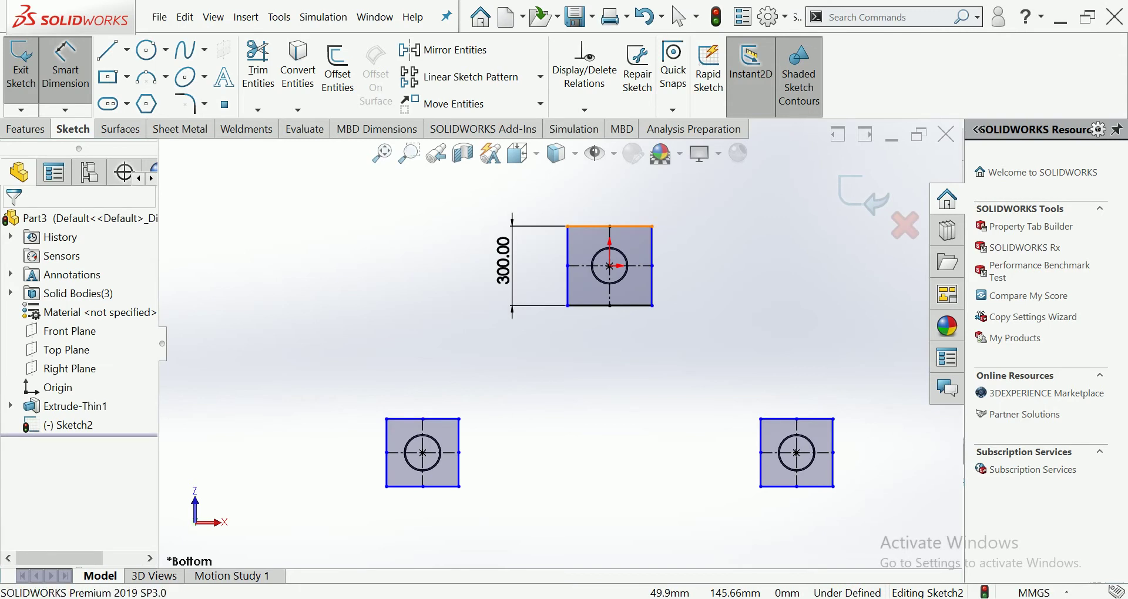
{"action": "left_click", "coordinate": [611, 226]}
{"action": "left_click", "coordinate": [606, 188]}
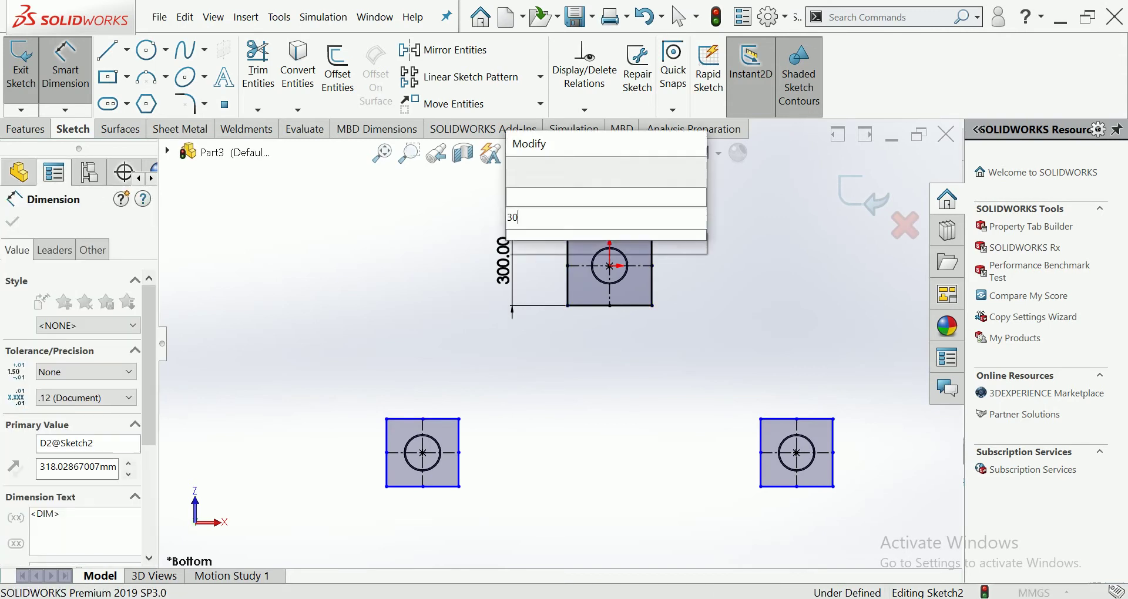
{"action": "type", "text": "300"}
{"action": "key", "text": "Return"}
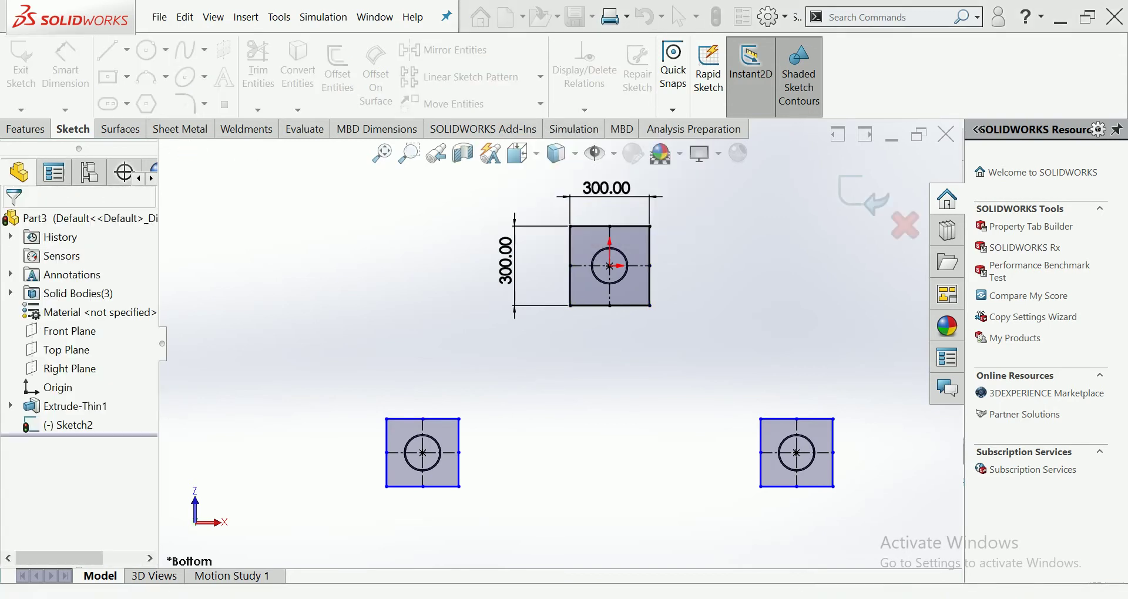
- Dimension the lower-left footing square to 300 × 300 mm
{"action": "left_click", "coordinate": [439, 419]}
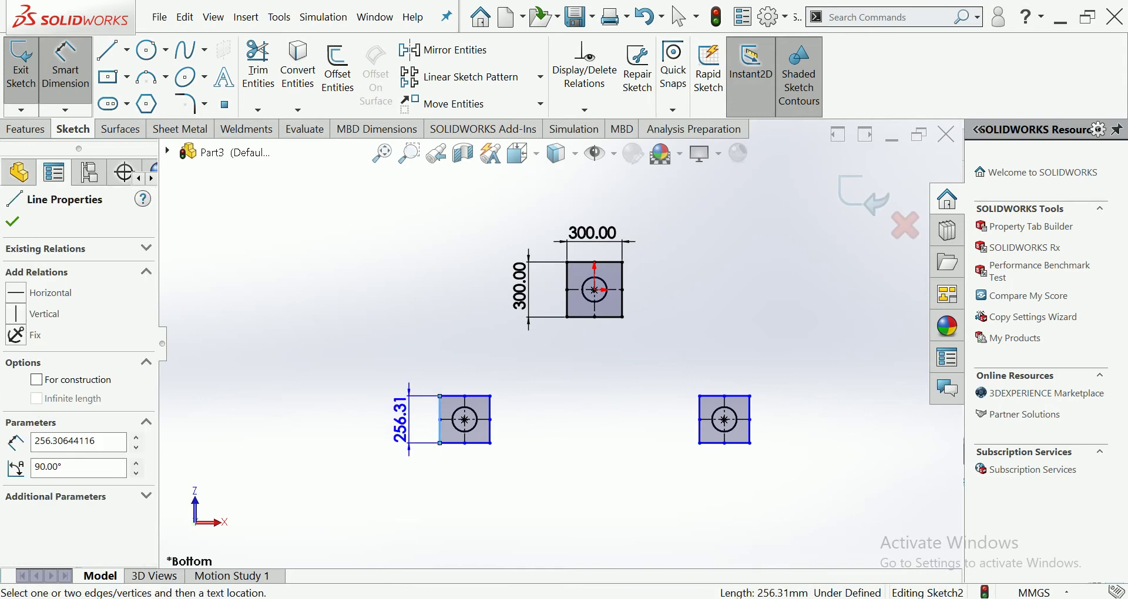
{"action": "left_click", "coordinate": [403, 419]}
{"action": "type", "text": "300"}
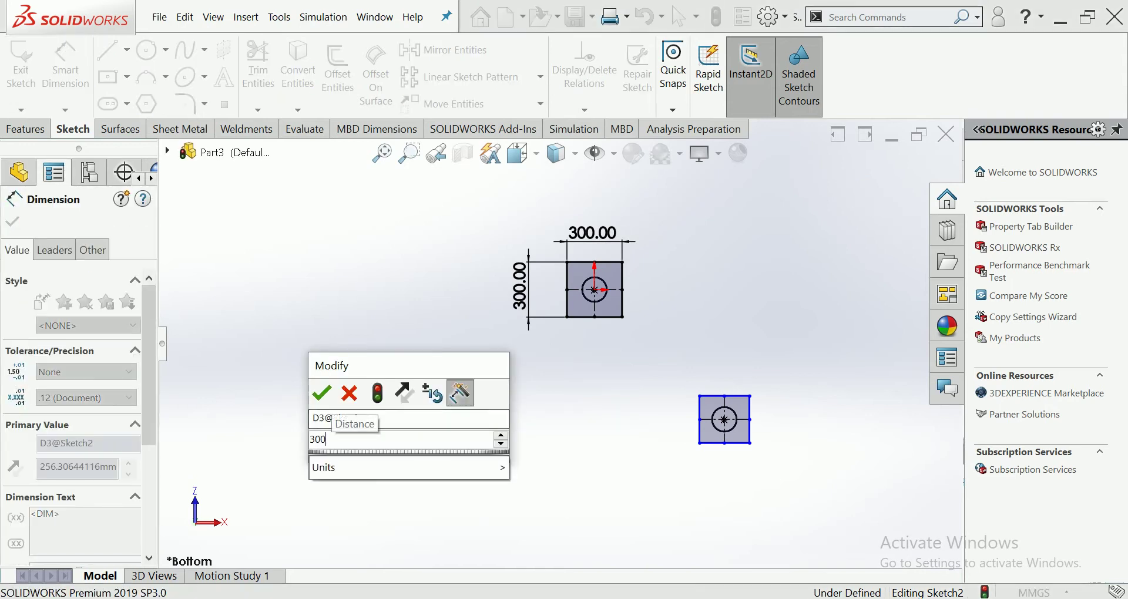
{"action": "key", "text": "Return"}
{"action": "scroll", "coordinate": [444, 420], "scroll_direction": "down", "scroll_amount": 2}
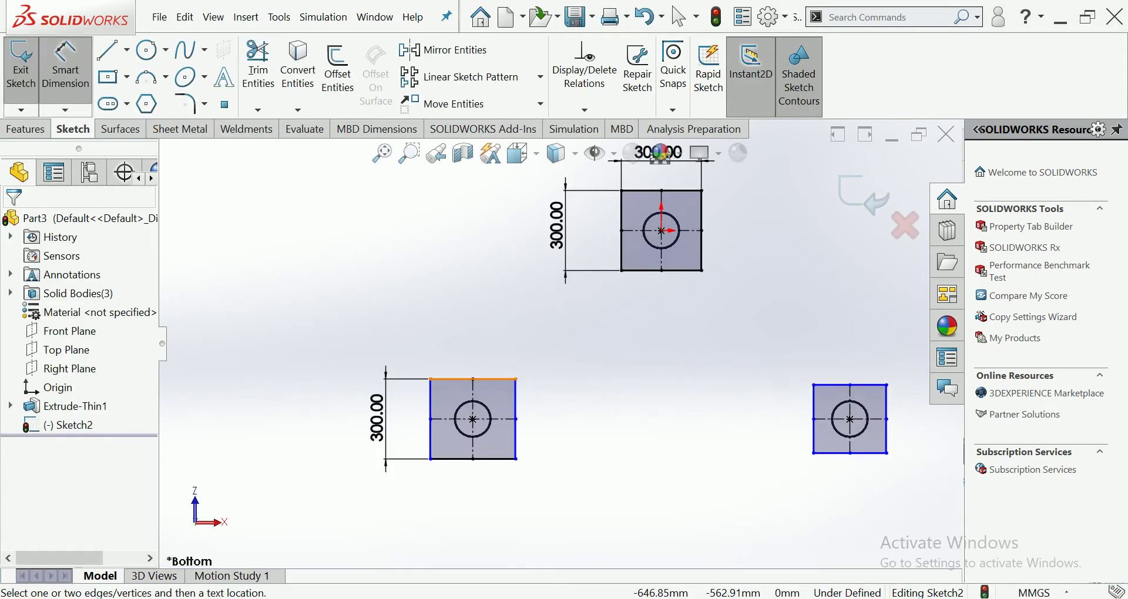
{"action": "left_click", "coordinate": [473, 379]}
{"action": "left_click", "coordinate": [471, 341]}
{"action": "type", "text": "300"}
{"action": "key", "text": "Return"}
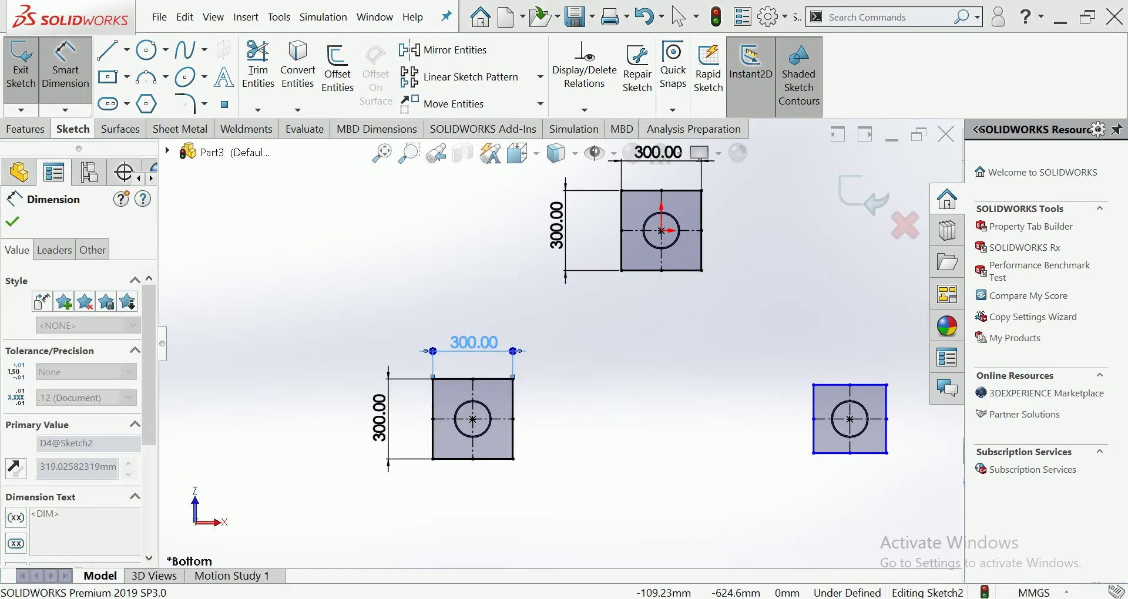
- Dimension the right footing square to 300 × 300 mm, fully defining the sketch
{"action": "scroll", "coordinate": [554, 352], "scroll_direction": "up", "scroll_amount": 2}
{"action": "left_click", "coordinate": [762, 372]}
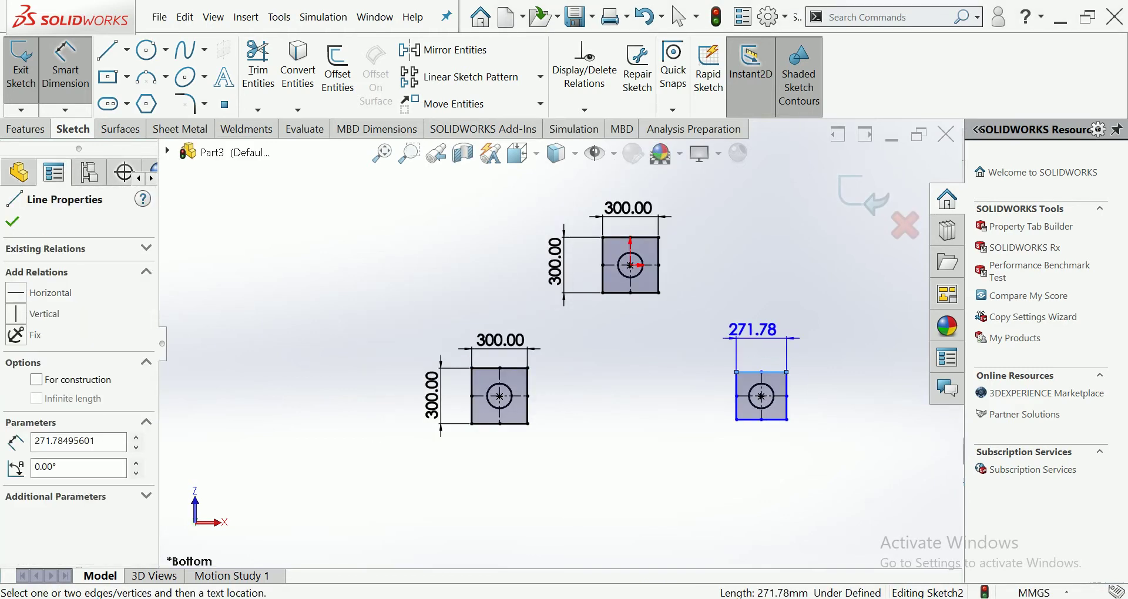
{"action": "left_click", "coordinate": [755, 336]}
{"action": "type", "text": "300"}
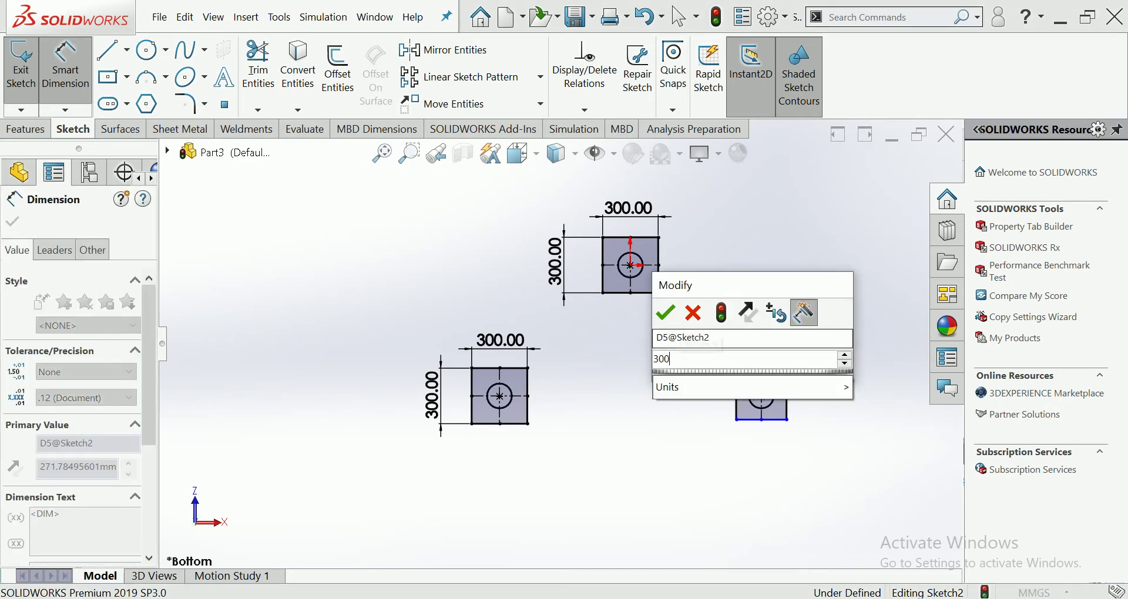
{"action": "key", "text": "Return"}
{"action": "left_click", "coordinate": [790, 397]}
{"action": "left_click", "coordinate": [810, 396]}
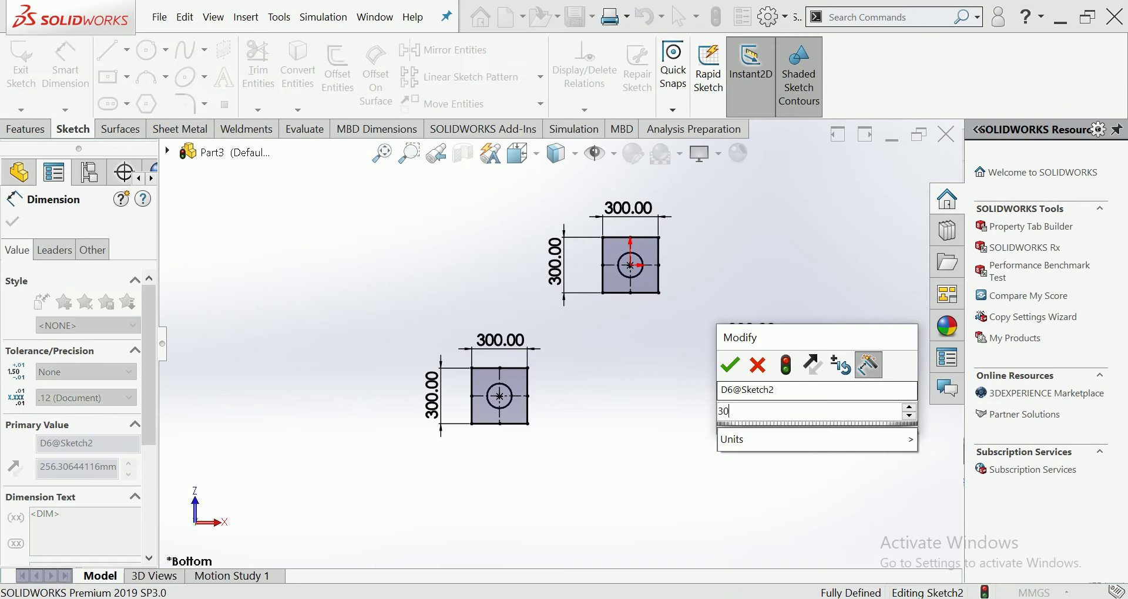
{"action": "type", "text": "300"}
{"action": "key", "text": "Return"}
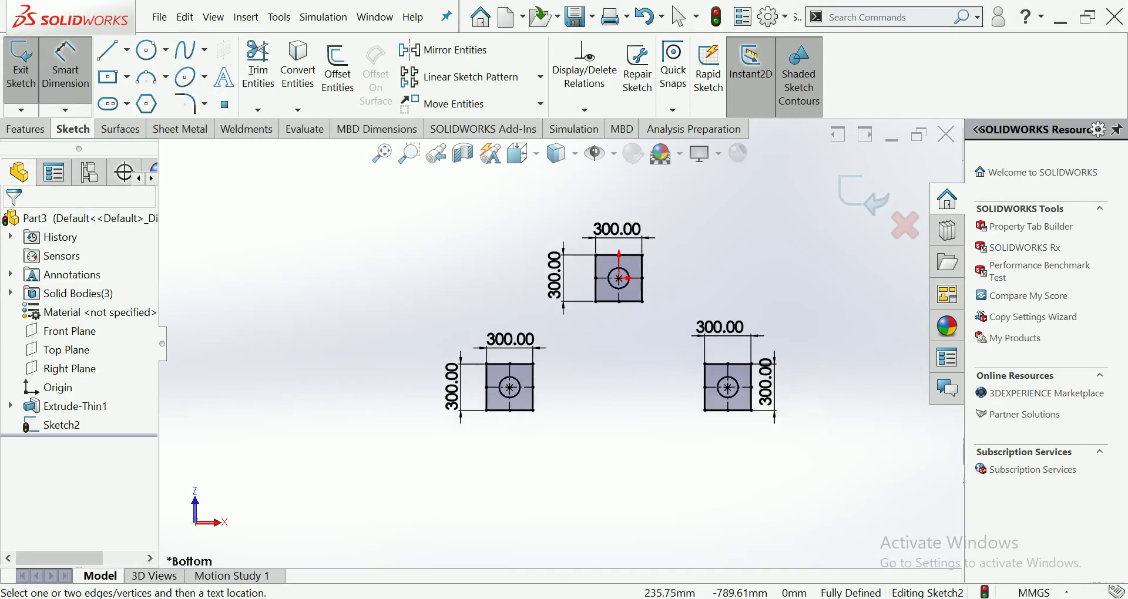
{"action": "left_click", "coordinate": [25, 129]}
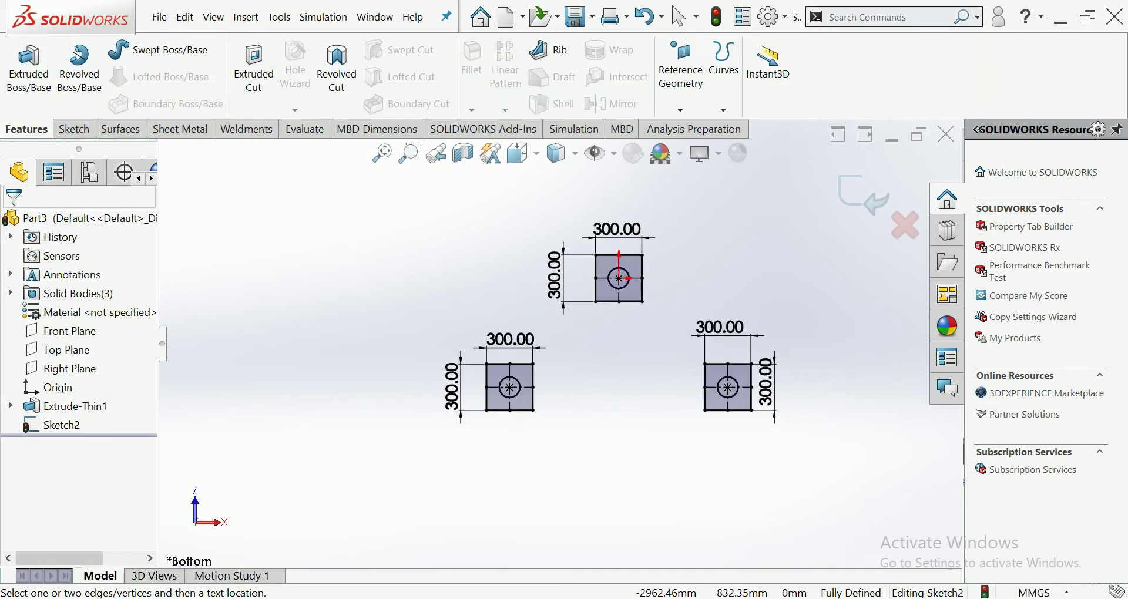
- Extrude the three footing squares 400 mm blind, viewed in Dimetric
{"action": "left_click", "coordinate": [28, 67]}
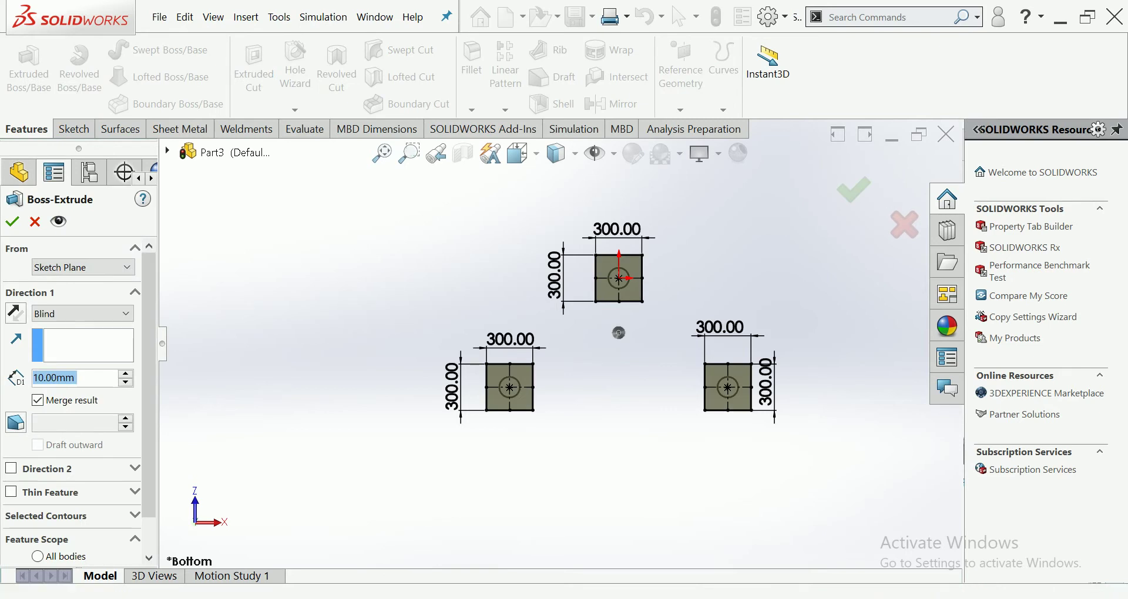
{"action": "left_click", "coordinate": [522, 154]}
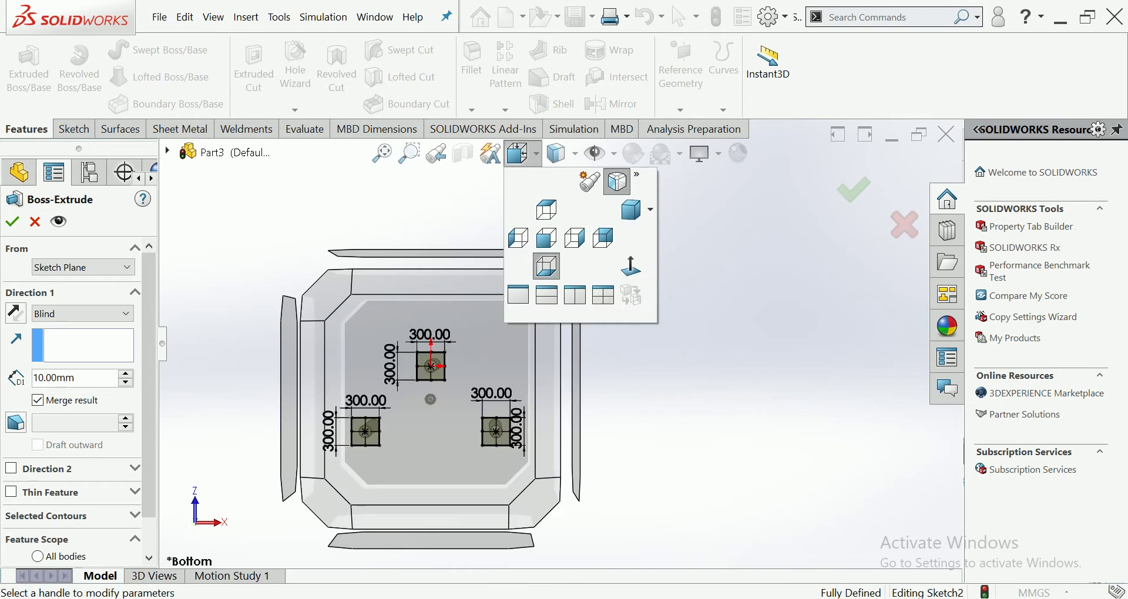
{"action": "left_click", "coordinate": [635, 211]}
{"action": "scroll", "coordinate": [569, 558], "scroll_direction": "down", "scroll_amount": 2}
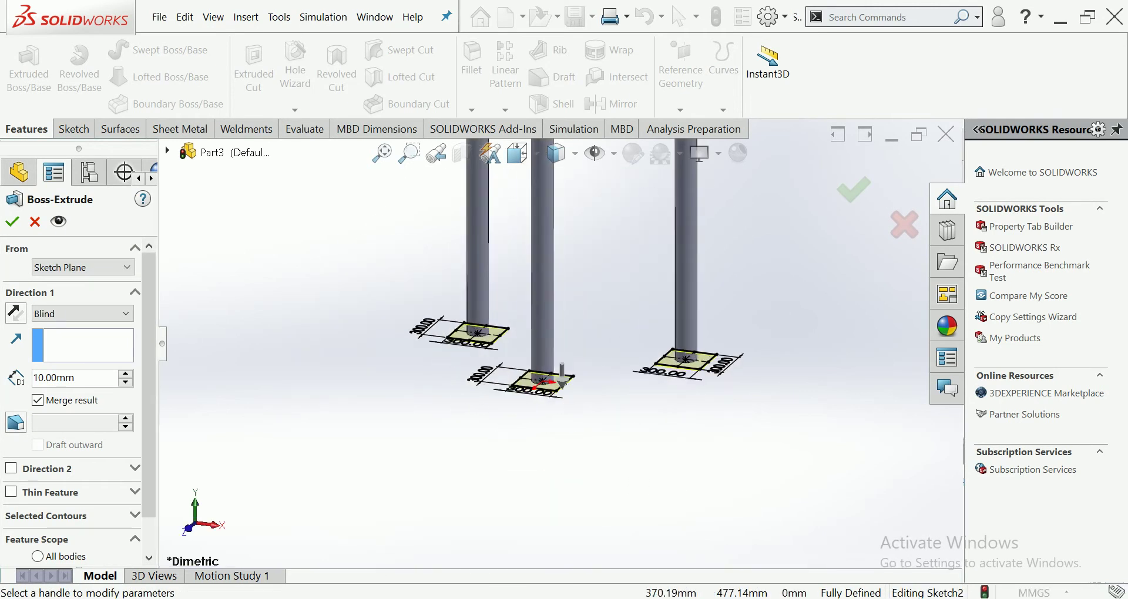
{"action": "left_click_drag", "start_coordinate": [562, 376], "coordinate": [562, 438]}
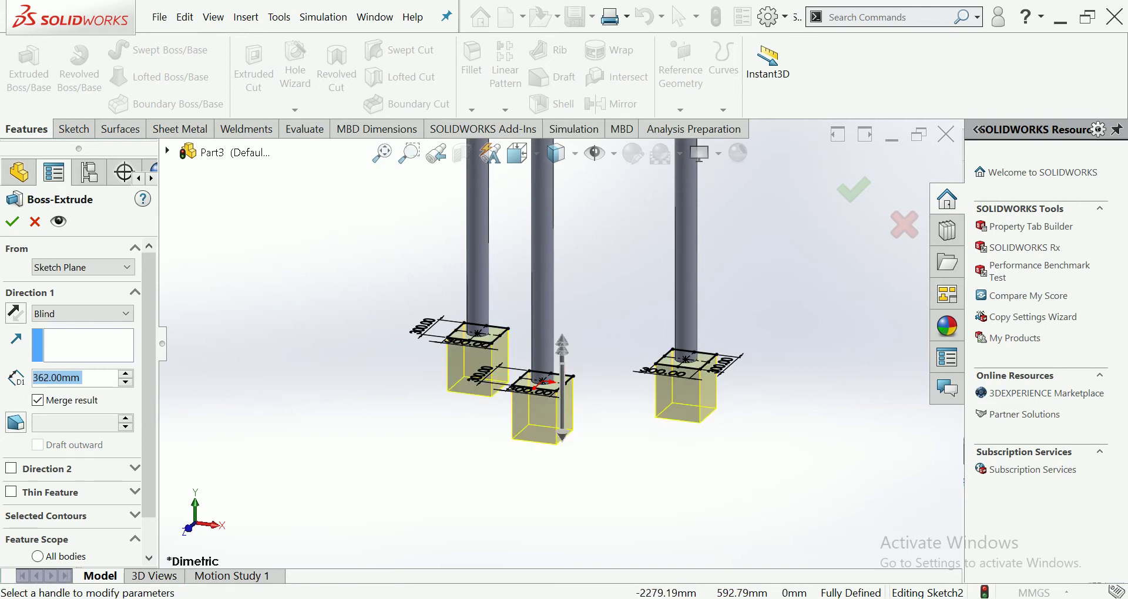
{"action": "type", "text": "400"}
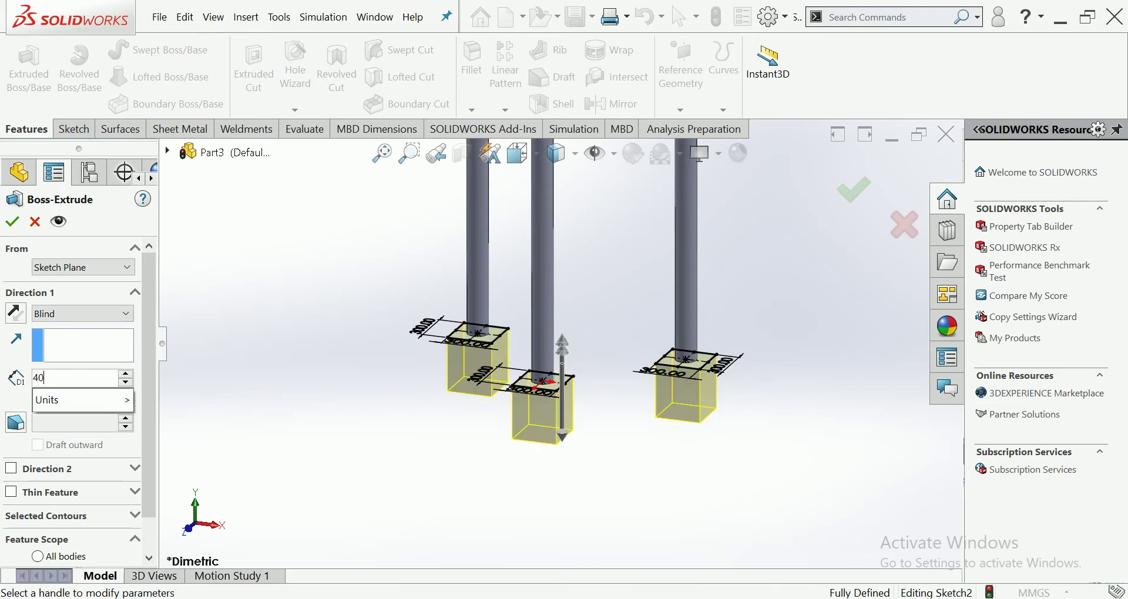
{"action": "key", "text": "Return"}
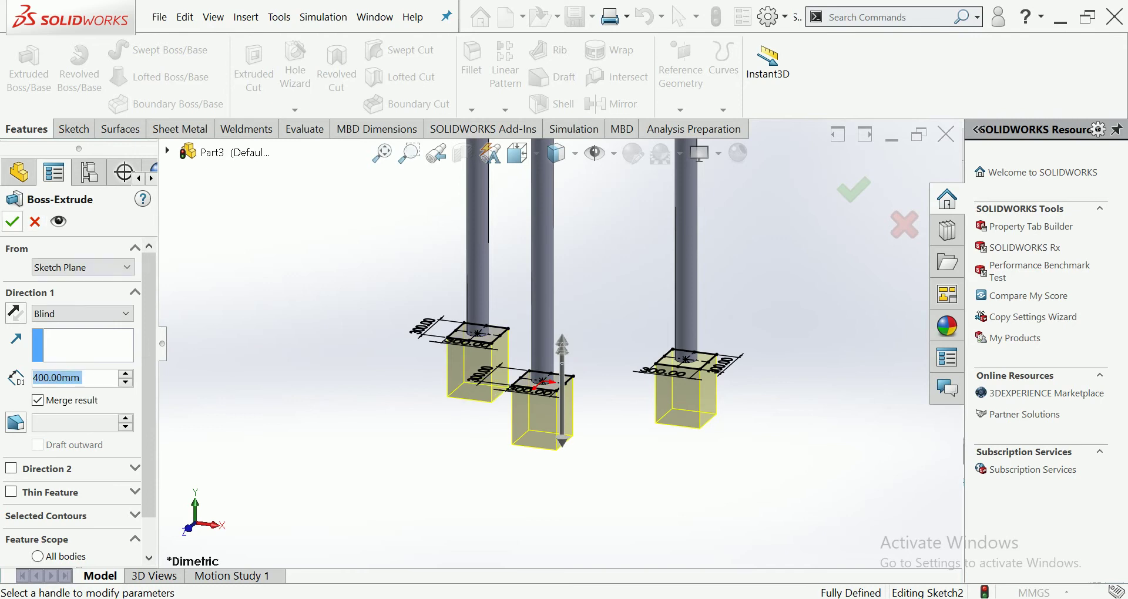
{"action": "key", "text": "Return"}
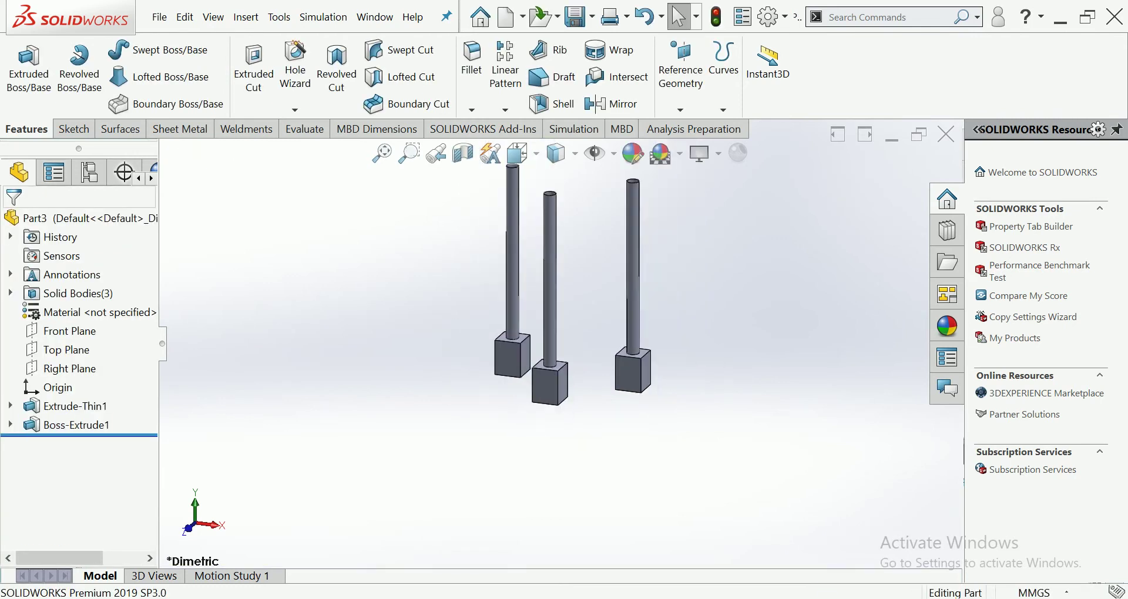
{"action": "scroll", "coordinate": [678, 351], "scroll_direction": "down", "scroll_amount": 2}
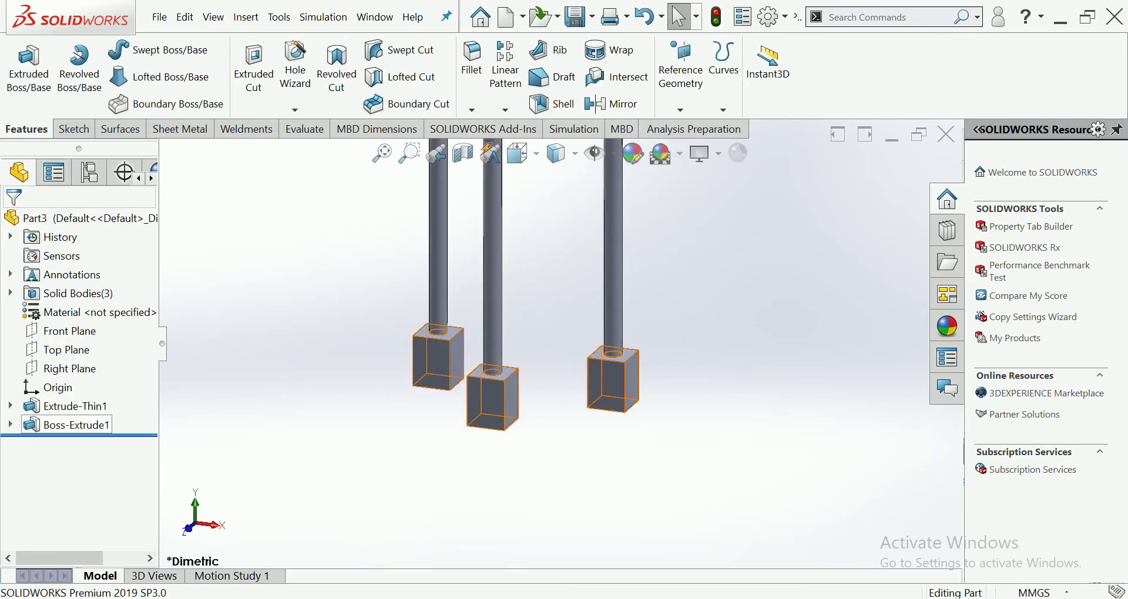
- Apply the red concrete 2d appearance to the footing blocks feature
{"action": "left_click", "coordinate": [77, 425]}
{"action": "left_click", "coordinate": [947, 325]}
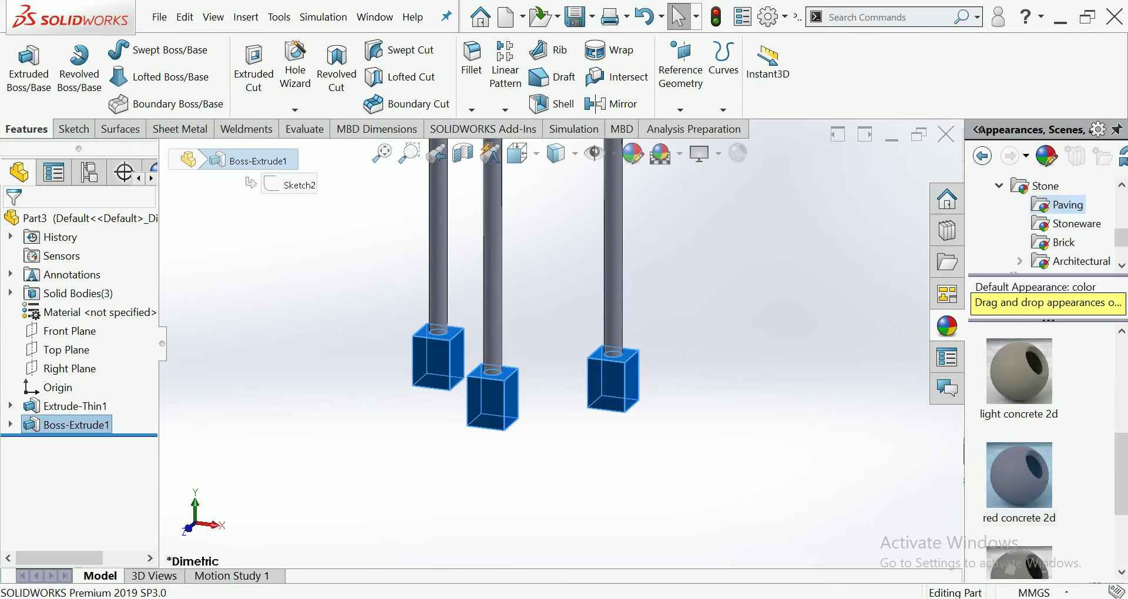
{"action": "scroll", "coordinate": [1019, 446], "scroll_direction": "down", "scroll_amount": 1}
{"action": "scroll", "coordinate": [1019, 447], "scroll_direction": "up", "scroll_amount": 1}
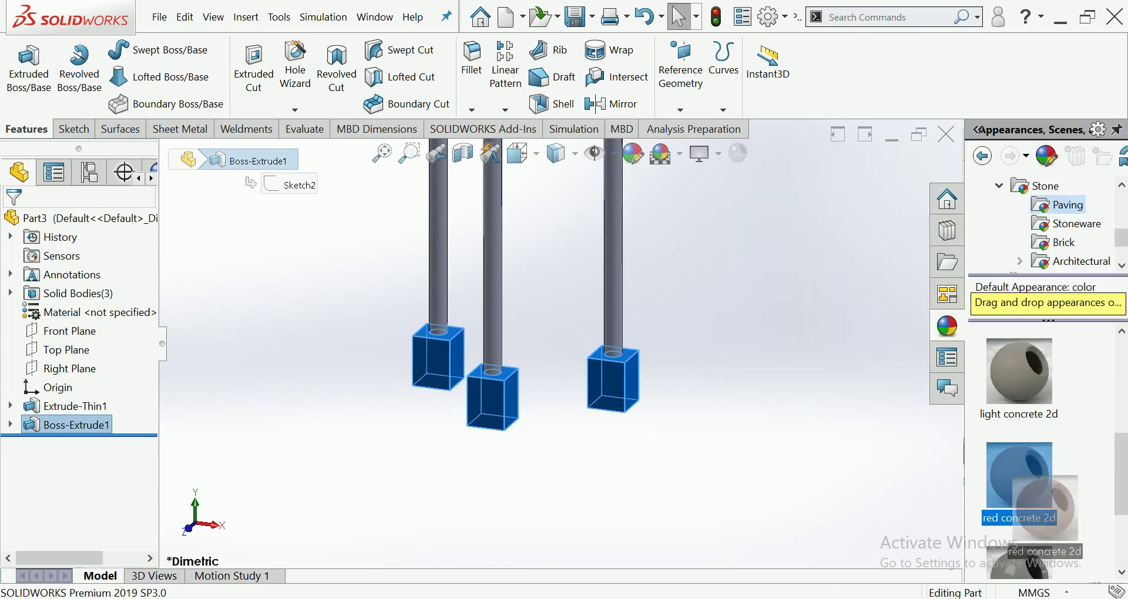
{"action": "left_click", "coordinate": [1019, 476]}
{"action": "scroll", "coordinate": [560, 346], "scroll_direction": "up", "scroll_amount": 2}
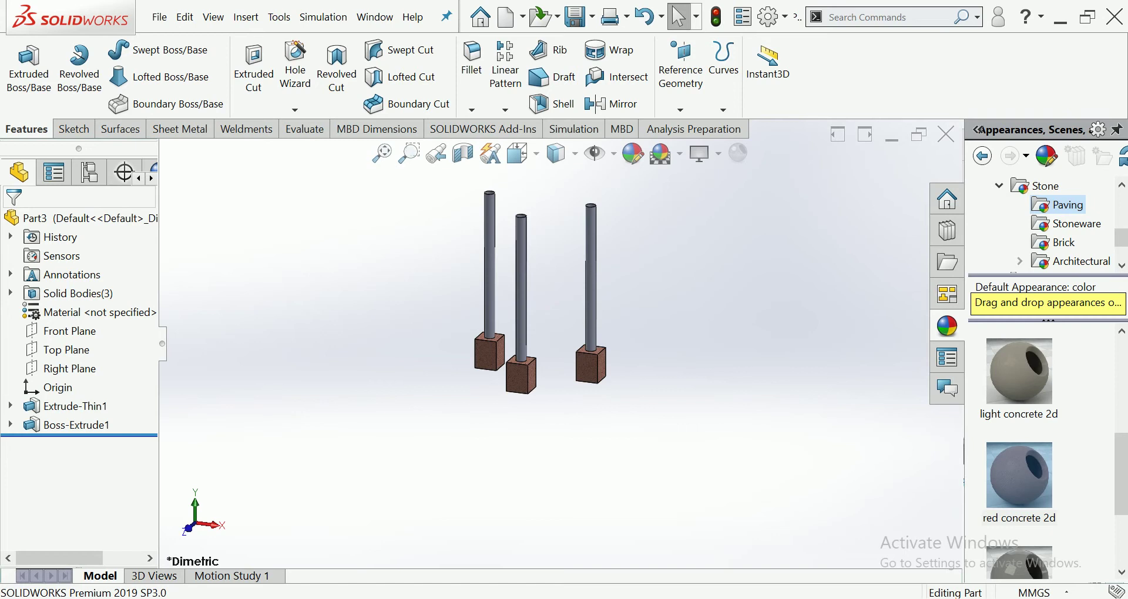
- Briefly select the tubular posts feature, then clear the selection
{"action": "left_click", "coordinate": [66, 406]}
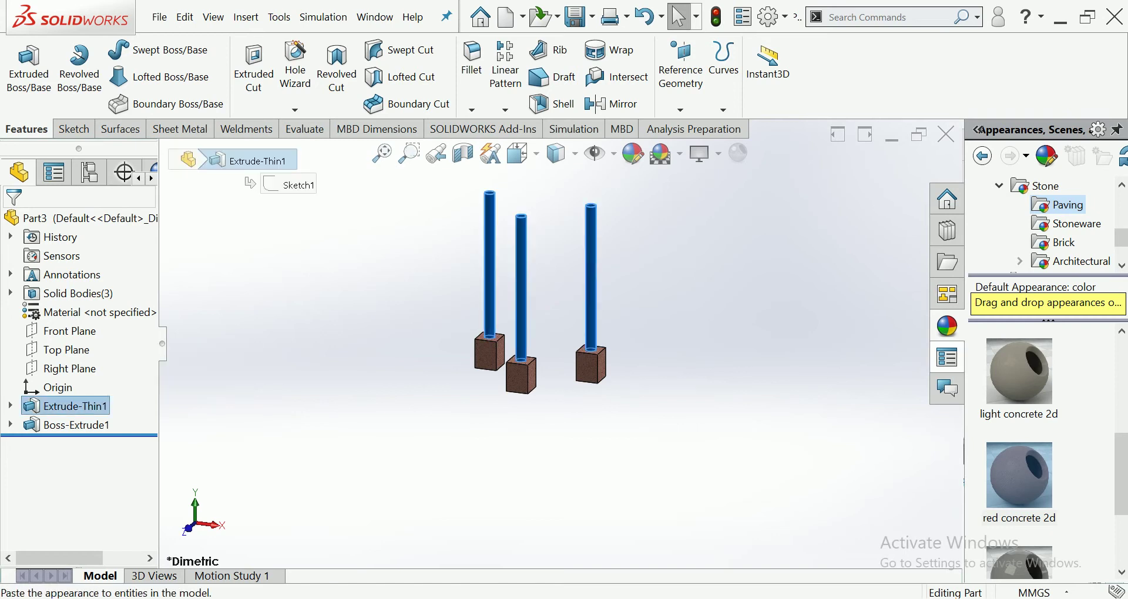
{"action": "scroll", "coordinate": [1019, 446], "scroll_direction": "up", "scroll_amount": 3}
{"action": "key", "text": "Escape"}
{"action": "scroll", "coordinate": [523, 419], "scroll_direction": "up", "scroll_amount": 2}
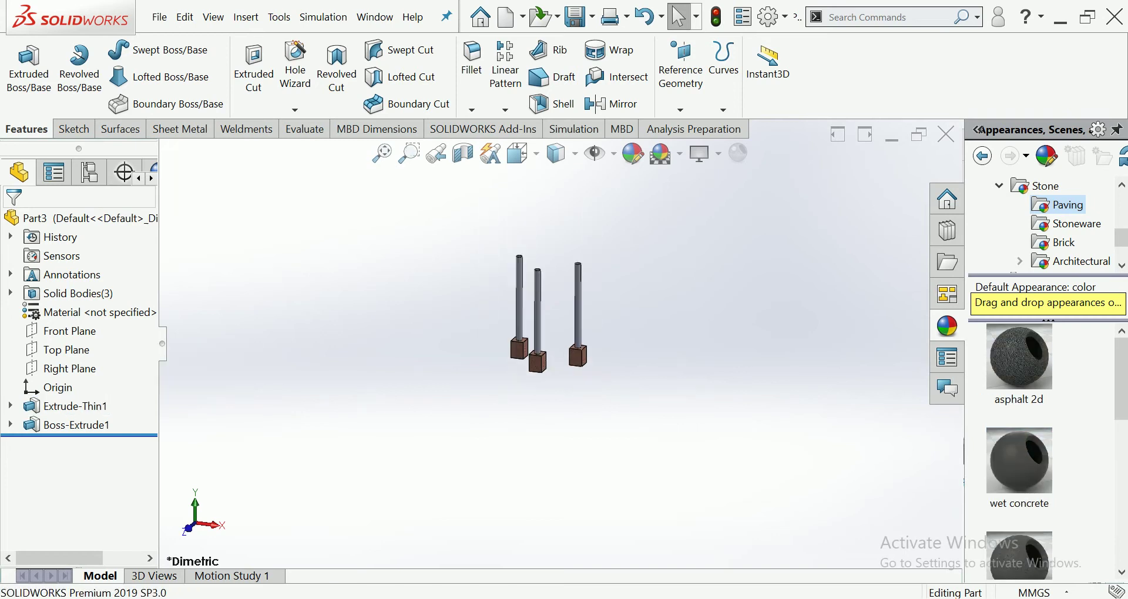
{"action": "scroll", "coordinate": [491, 292], "scroll_direction": "down", "scroll_amount": 2}
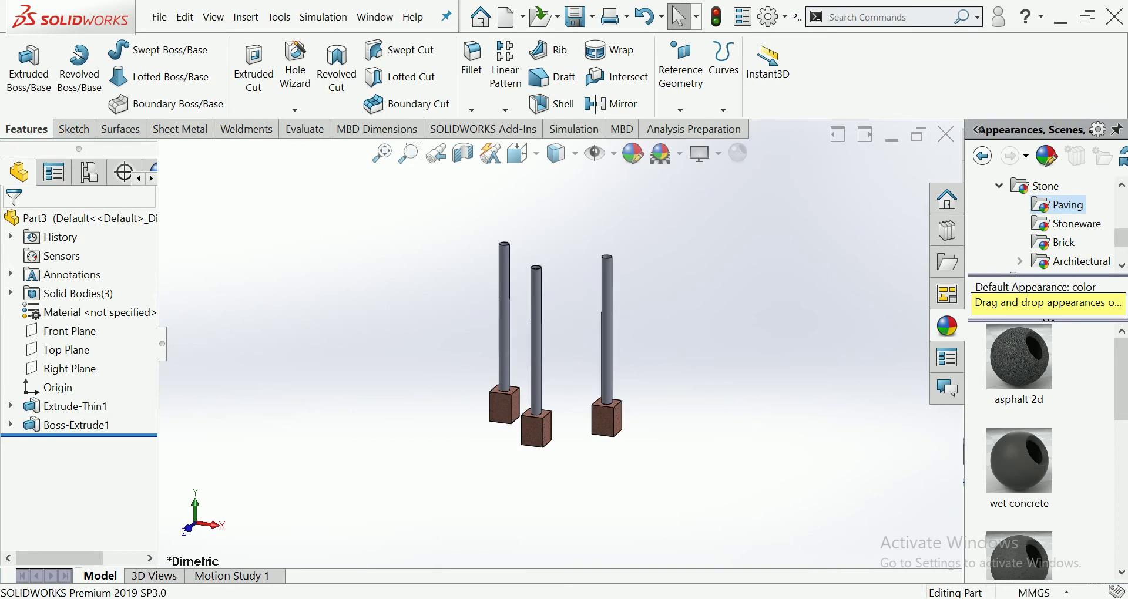
{"action": "scroll", "coordinate": [504, 232], "scroll_direction": "down", "scroll_amount": 1}
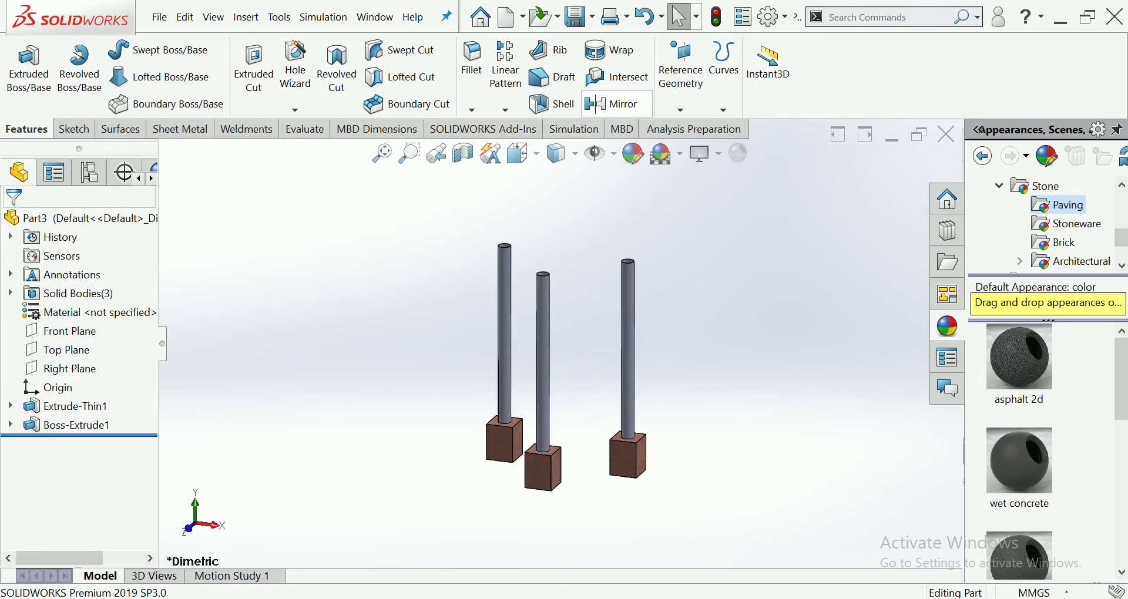
{"action": "left_click", "coordinate": [681, 76]}
- Create Plane1 midway between the front footing's front and side faces
{"action": "left_click", "coordinate": [685, 125]}
{"action": "scroll", "coordinate": [511, 524], "scroll_direction": "down", "scroll_amount": 2}
{"action": "middle_click_drag", "start_coordinate": [558, 353], "coordinate": [529, 376]}
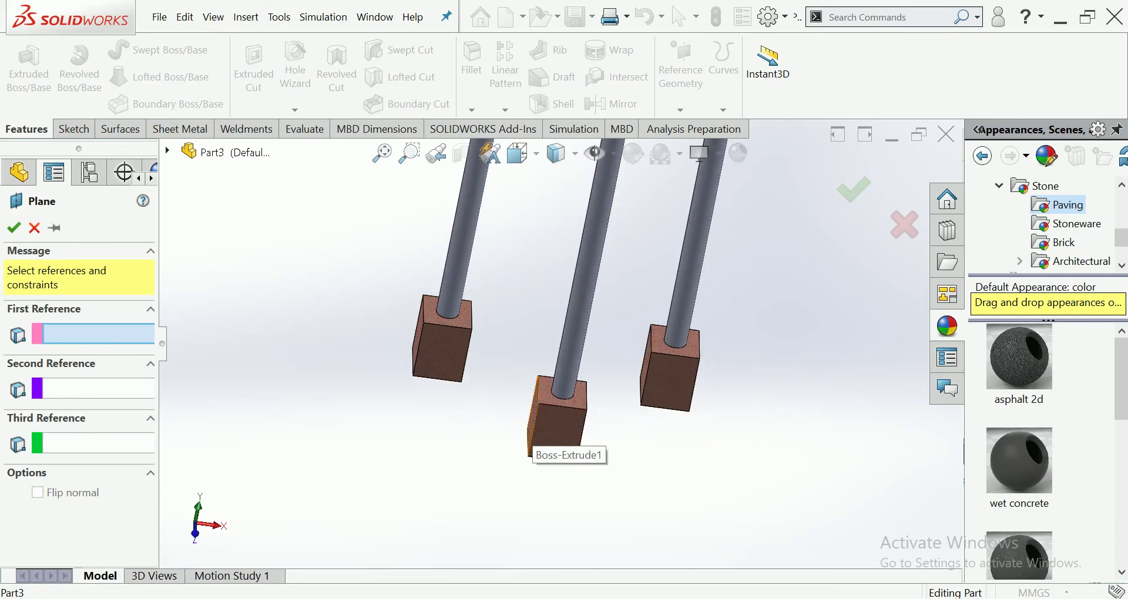
{"action": "left_click", "coordinate": [535, 435]}
{"action": "middle_click_drag", "start_coordinate": [535, 434], "coordinate": [532, 470]}
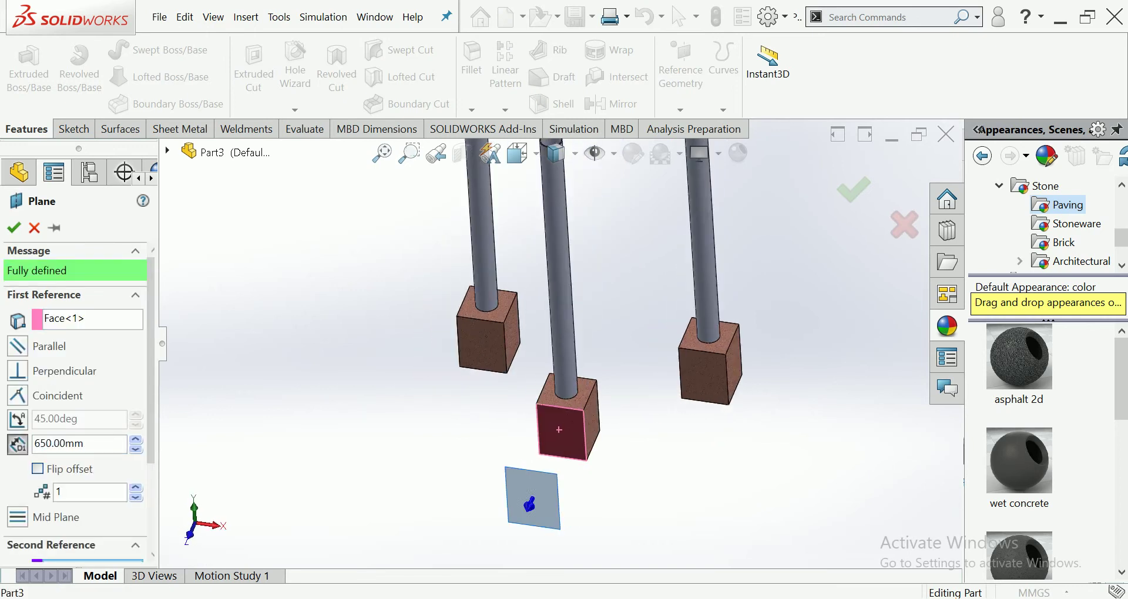
{"action": "left_click", "coordinate": [594, 417]}
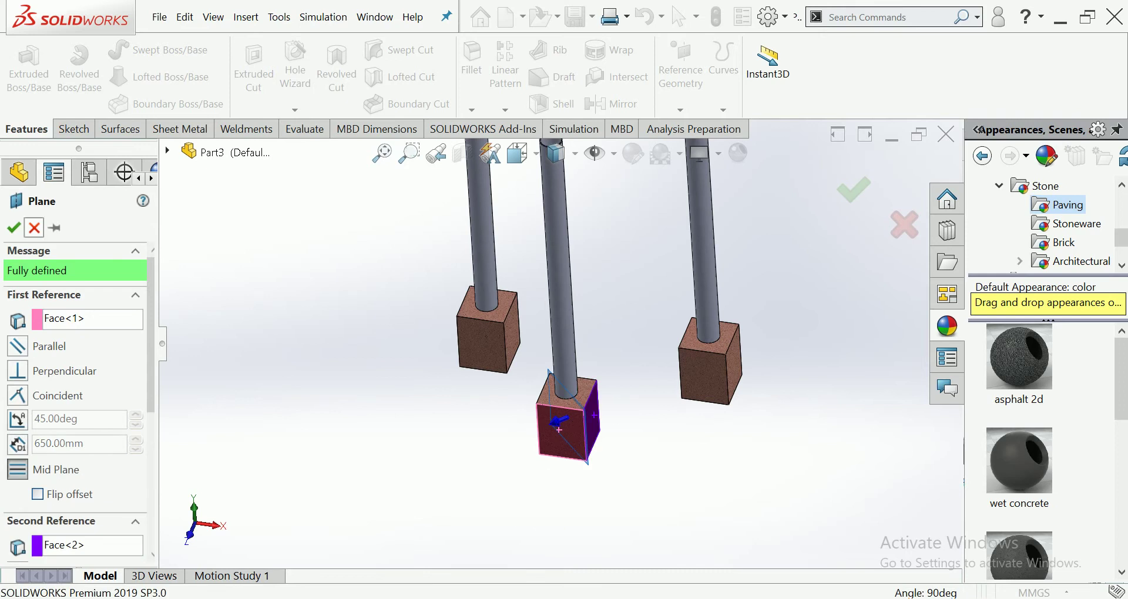
{"action": "left_click", "coordinate": [13, 228]}
{"action": "middle_click_drag", "start_coordinate": [564, 329], "coordinate": [555, 282]}
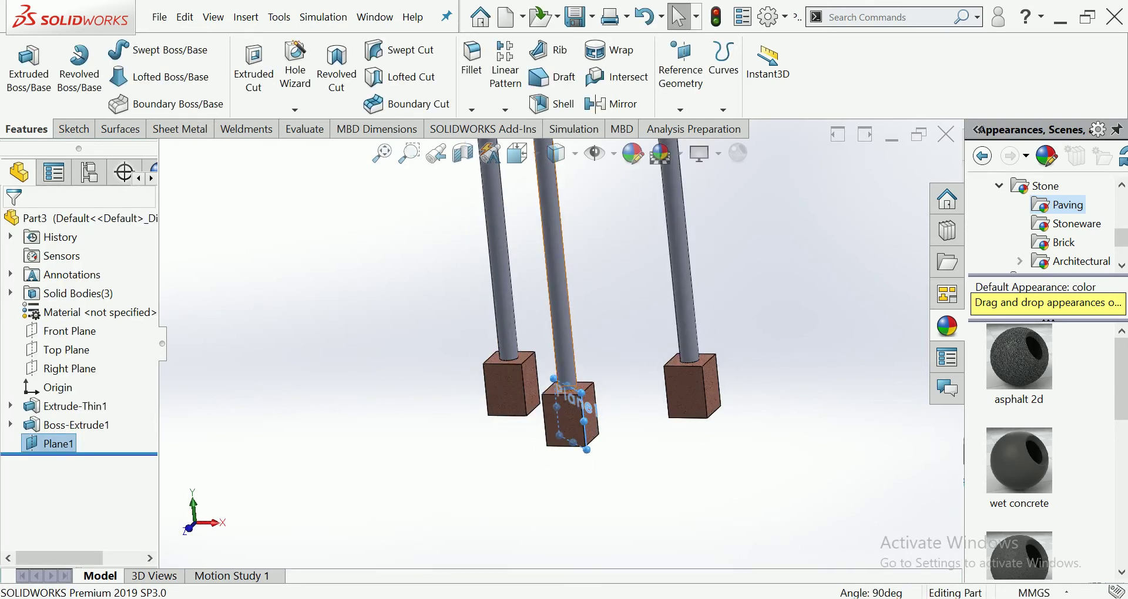
{"action": "scroll", "coordinate": [561, 341], "scroll_direction": "down", "scroll_amount": 5}
{"action": "scroll", "coordinate": [561, 340], "scroll_direction": "down", "scroll_amount": 2}
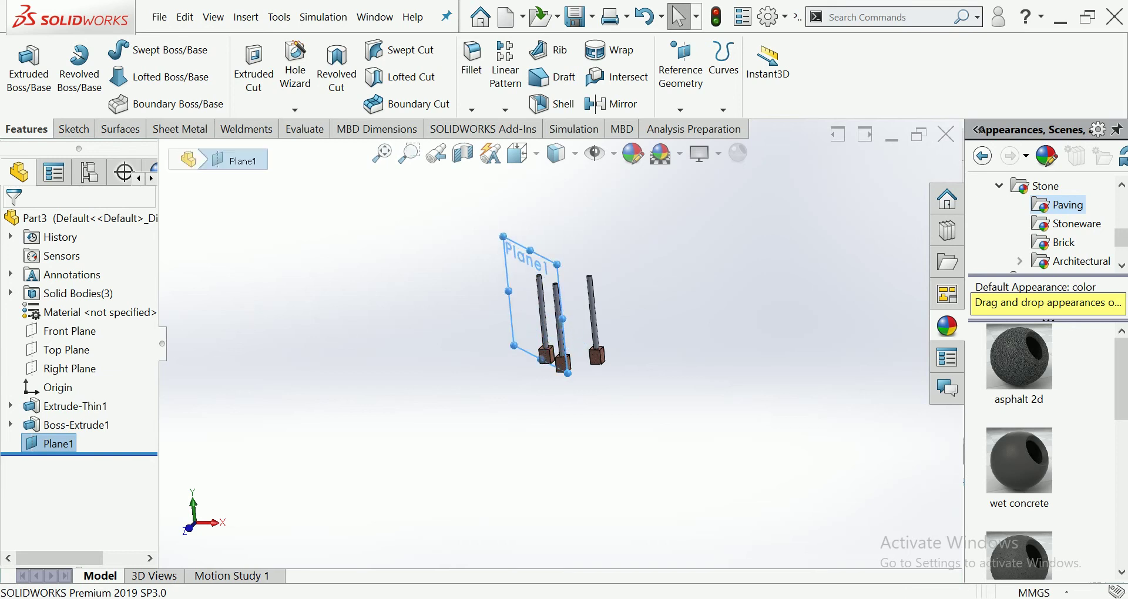
- Create Plane2 parallel to Plane1, offset 139/2 = 69.50 mm, working from Top view
{"action": "left_click", "coordinate": [680, 109]}
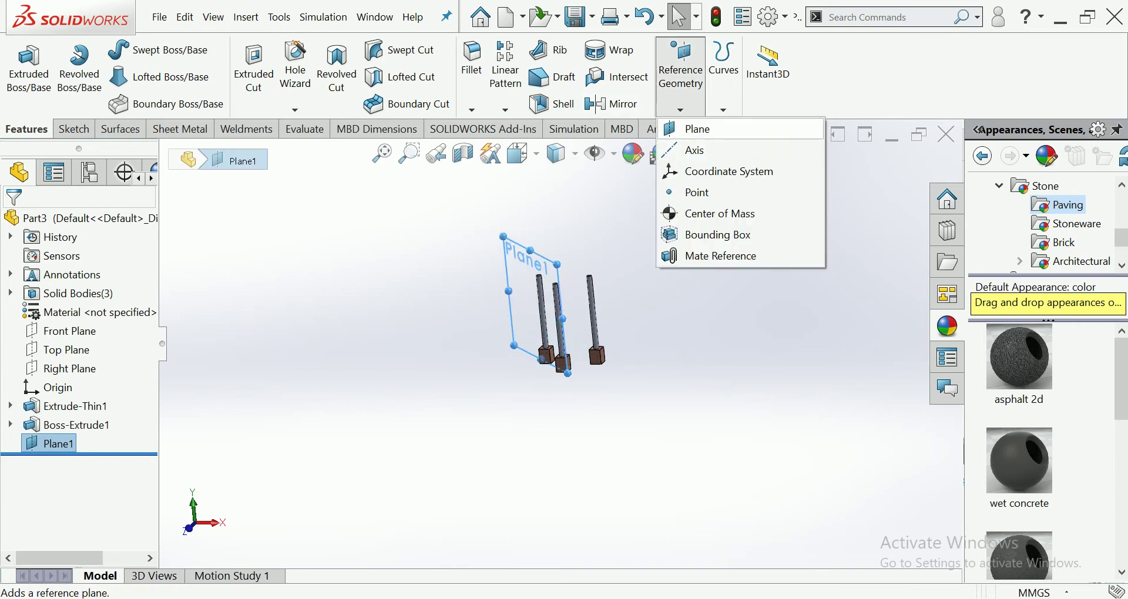
{"action": "left_click", "coordinate": [695, 123]}
{"action": "left_click", "coordinate": [517, 154]}
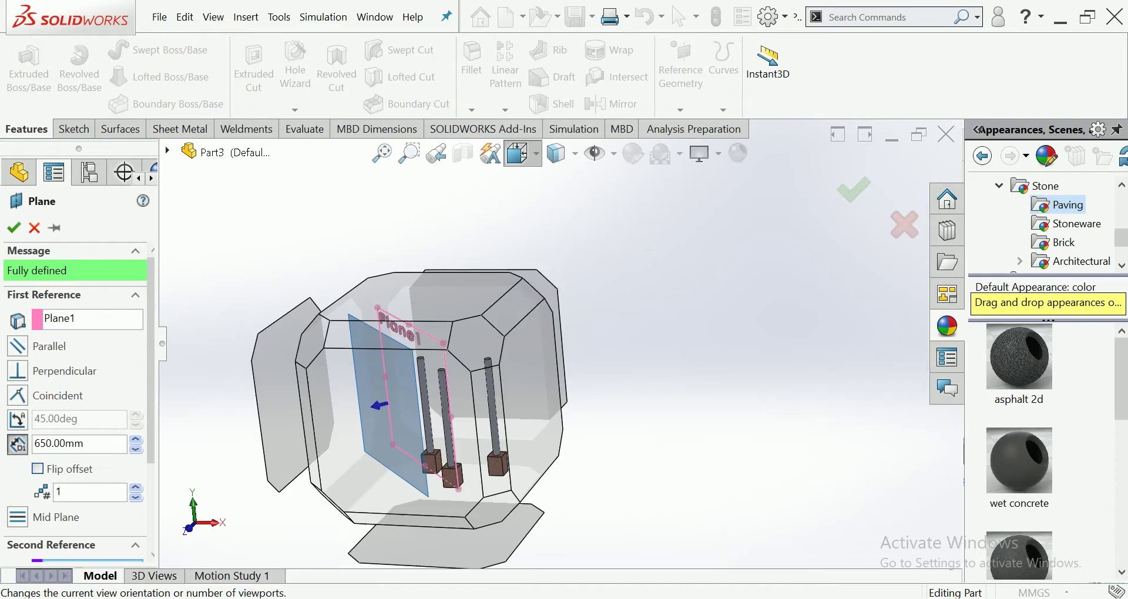
{"action": "left_click", "coordinate": [546, 209]}
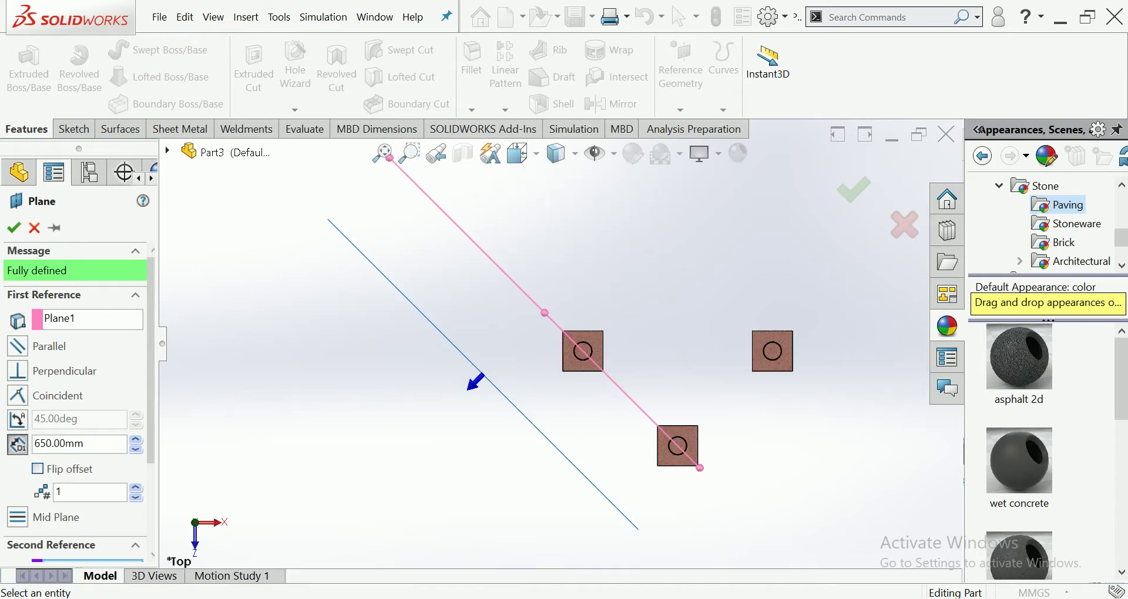
{"action": "type", "text": "139/2"}
{"action": "key", "text": "Return"}
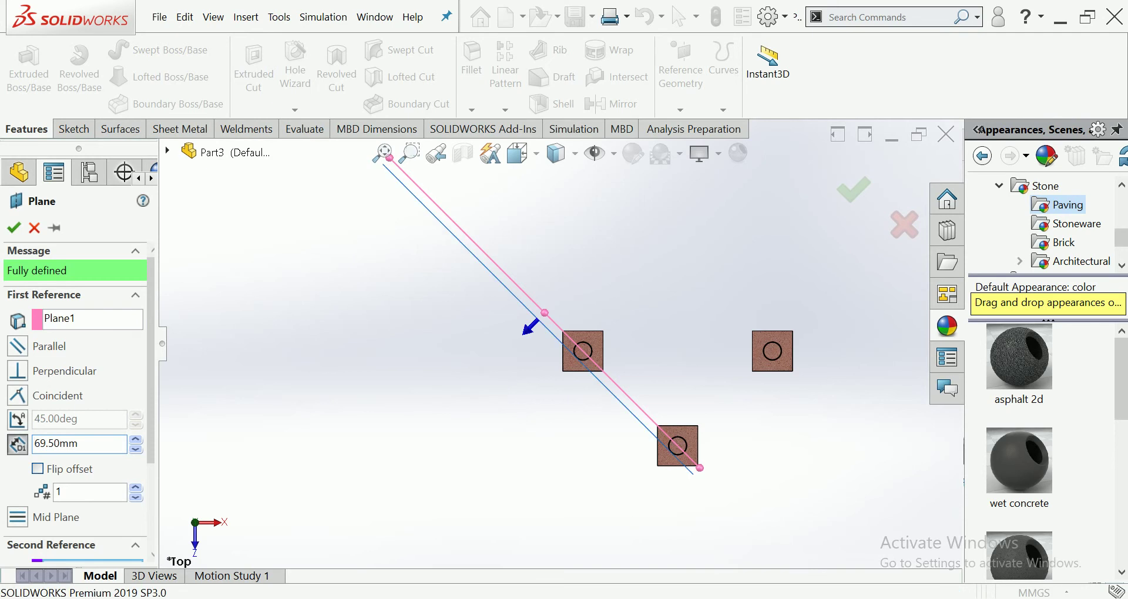
{"action": "left_click", "coordinate": [13, 227]}
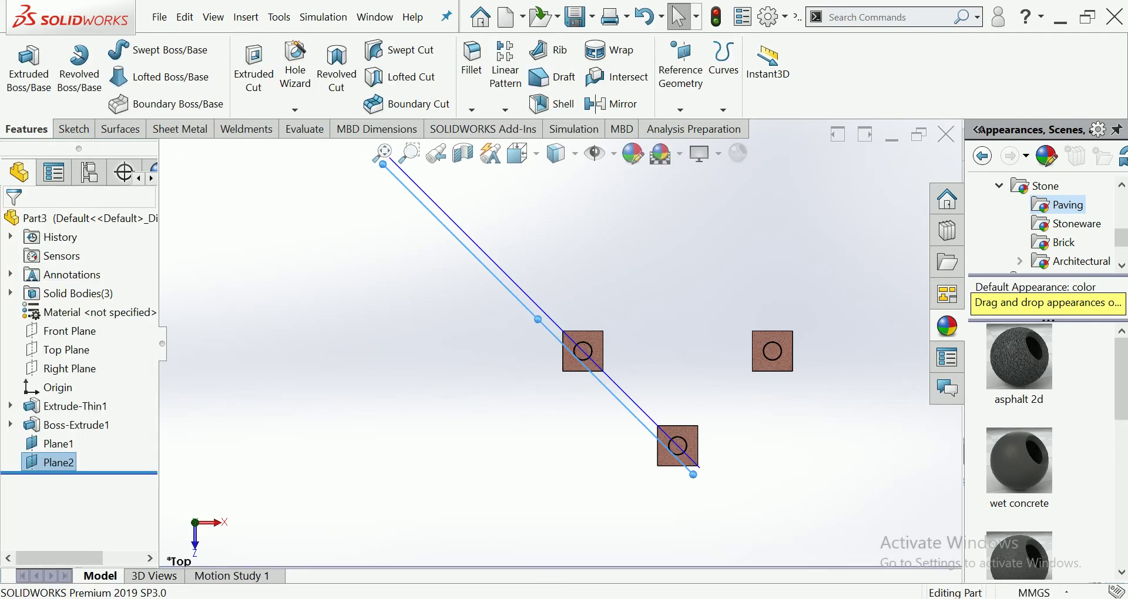
{"action": "middle_click_drag", "start_coordinate": [558, 323], "coordinate": [558, 247]}
{"action": "scroll", "coordinate": [757, 311], "scroll_direction": "down", "scroll_amount": 3}
- Hide Plane1 and reposition and shrink Plane2's displayed outline below the footings
{"action": "right_click", "coordinate": [581, 302]}
{"action": "left_click", "coordinate": [643, 281]}
{"action": "scroll", "coordinate": [587, 323], "scroll_direction": "up", "scroll_amount": 5}
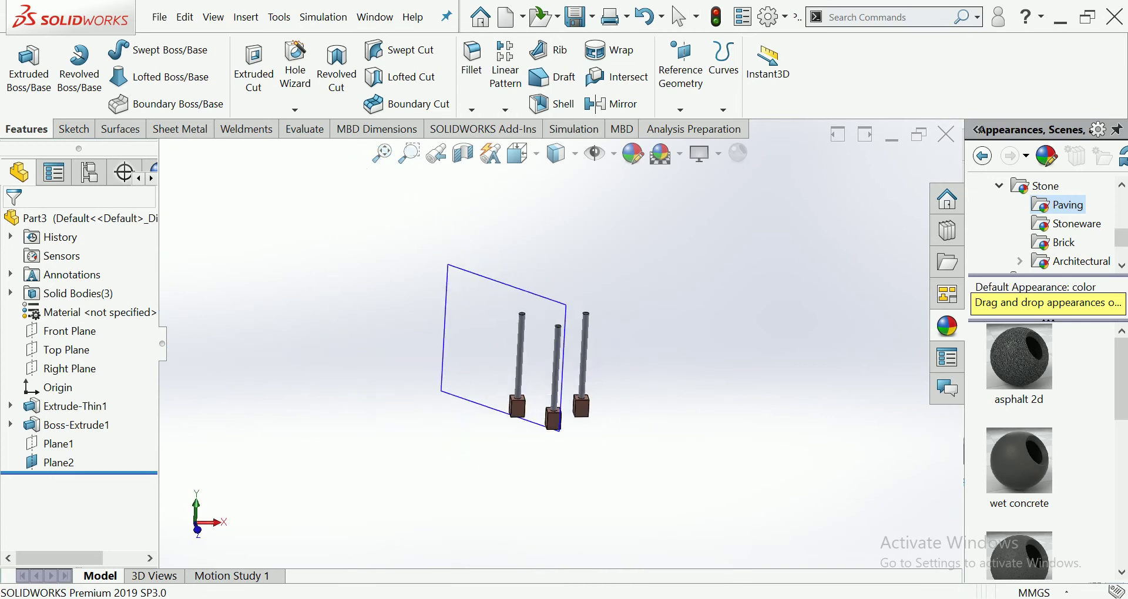
{"action": "left_click", "coordinate": [511, 286]}
{"action": "left_click_drag", "start_coordinate": [438, 327], "coordinate": [424, 450]}
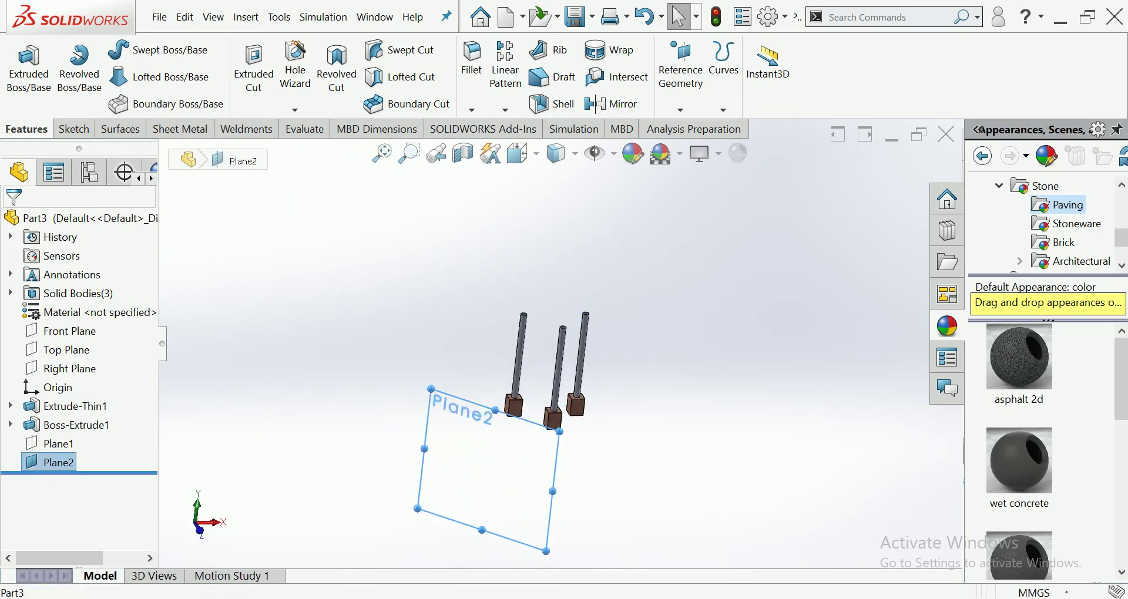
{"action": "left_click_drag", "start_coordinate": [431, 389], "coordinate": [467, 470]}
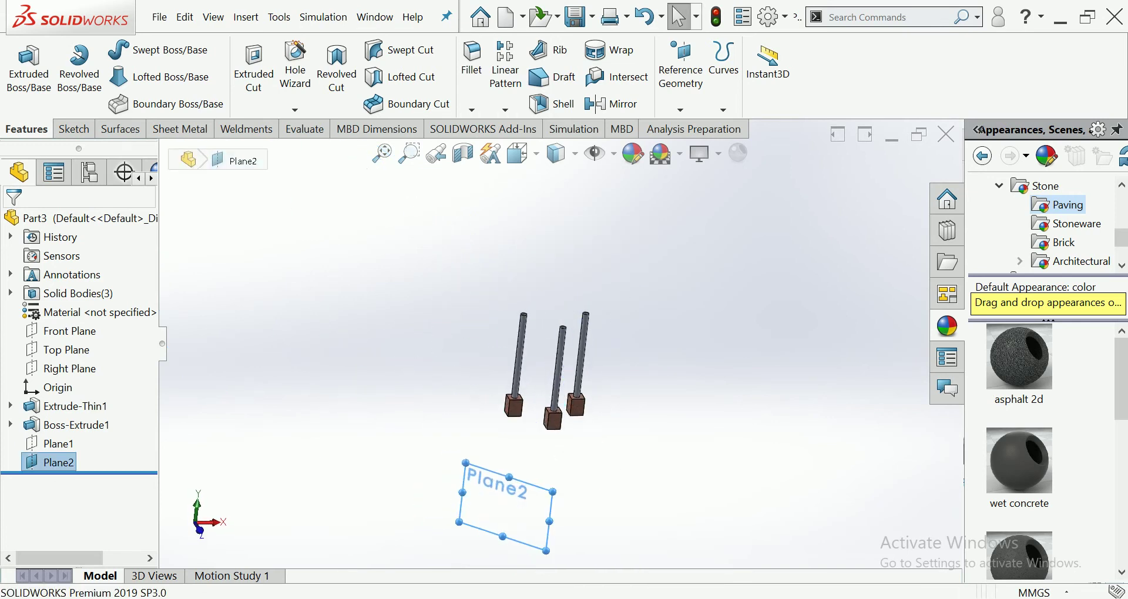
- Sketch on Plane2 viewed normal-to, drawing a corner rectangle across the post tops
{"action": "right_click", "coordinate": [491, 477]}
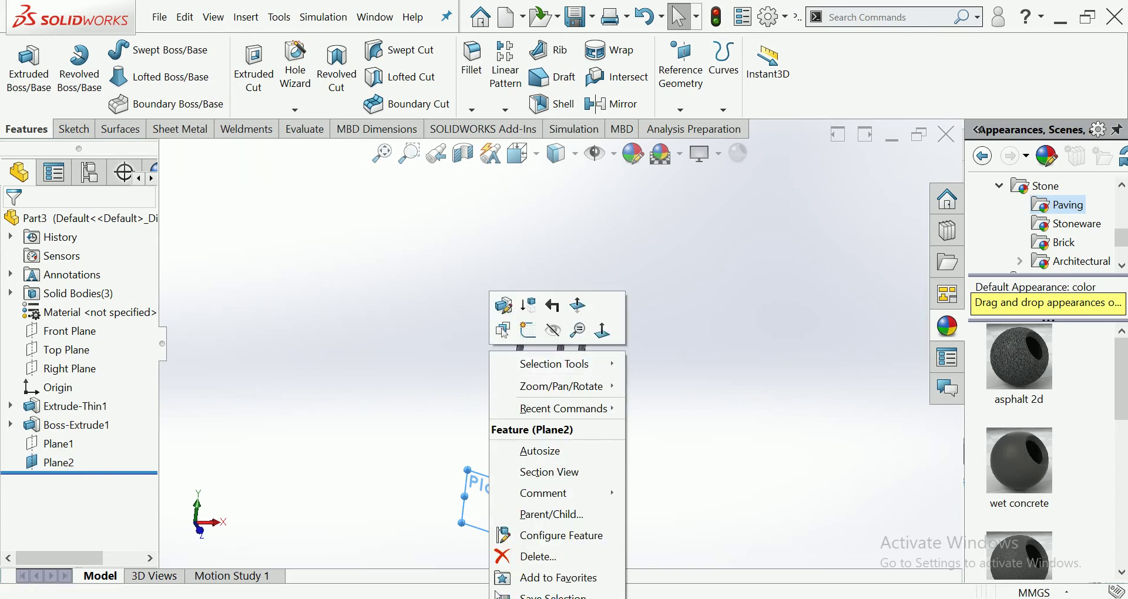
{"action": "left_click", "coordinate": [528, 331]}
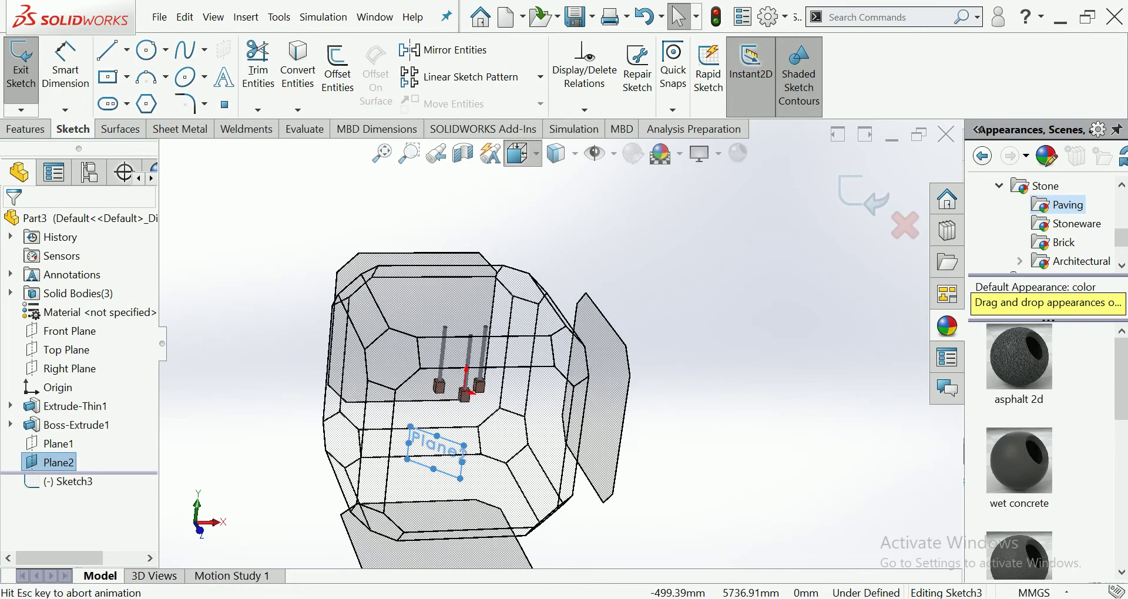
{"action": "left_click", "coordinate": [523, 153]}
{"action": "left_click", "coordinate": [631, 266]}
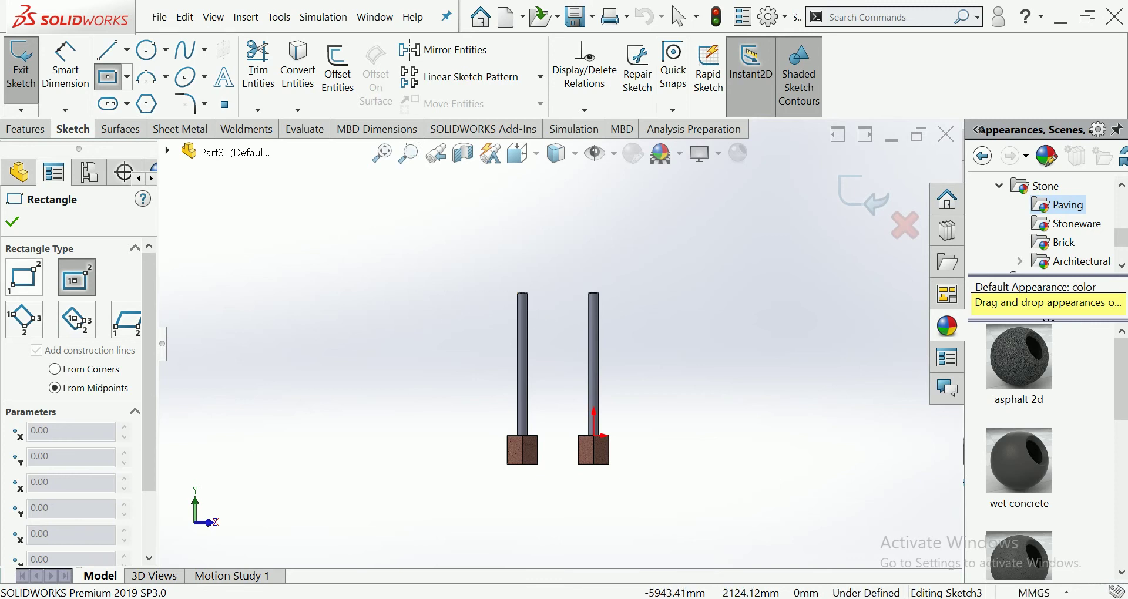
{"action": "left_click", "coordinate": [23, 277]}
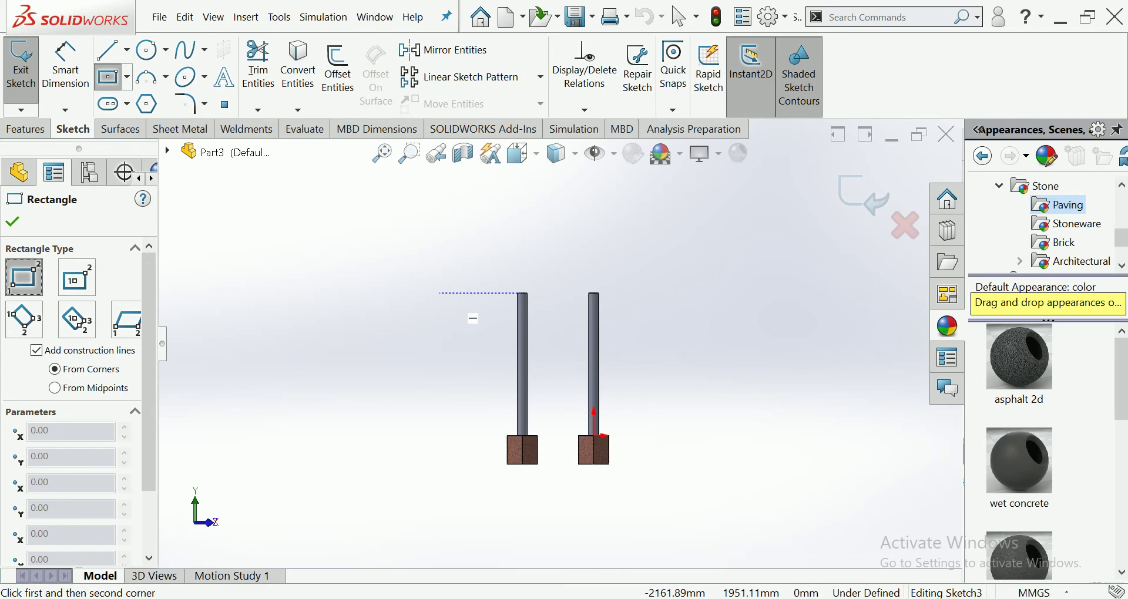
{"action": "left_click", "coordinate": [449, 292]}
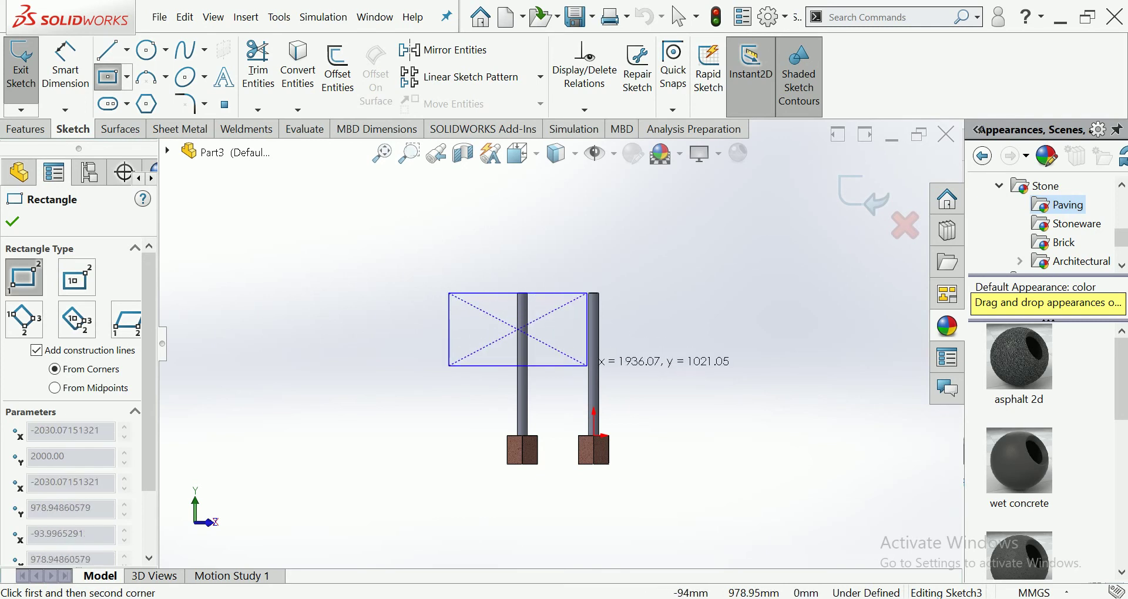
{"action": "scroll", "coordinate": [591, 367], "scroll_direction": "down", "scroll_amount": 2}
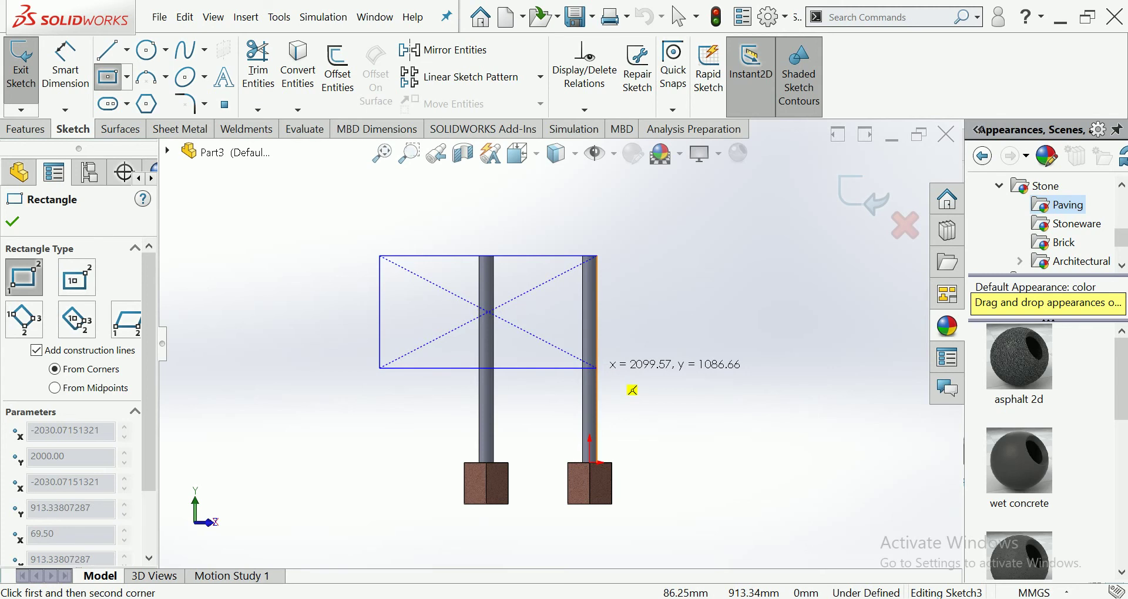
{"action": "left_click", "coordinate": [597, 368]}
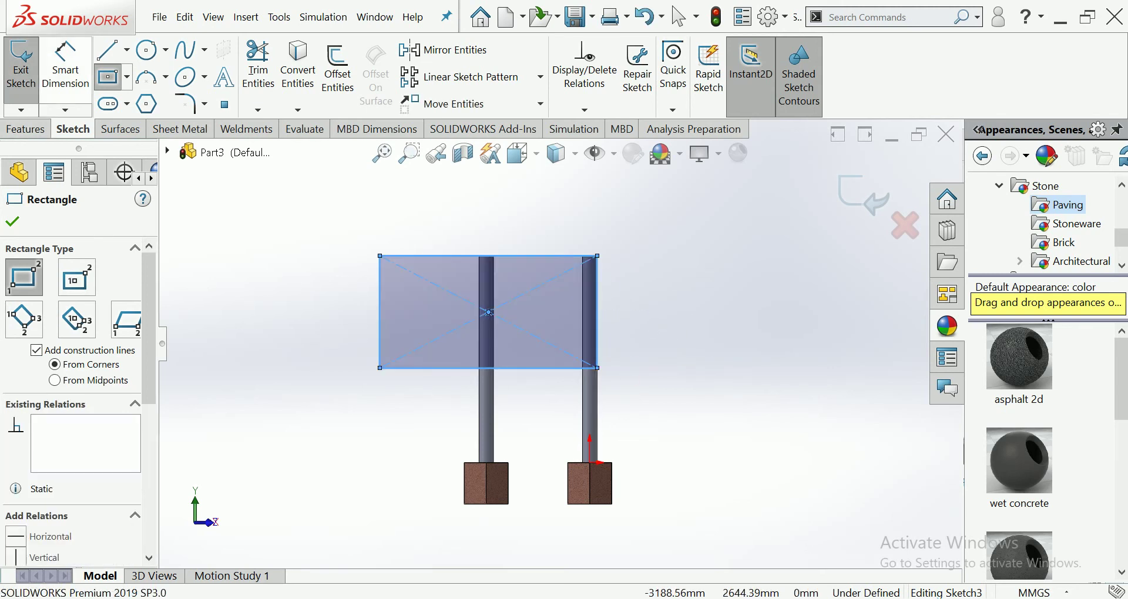
{"action": "left_click", "coordinate": [65, 64]}
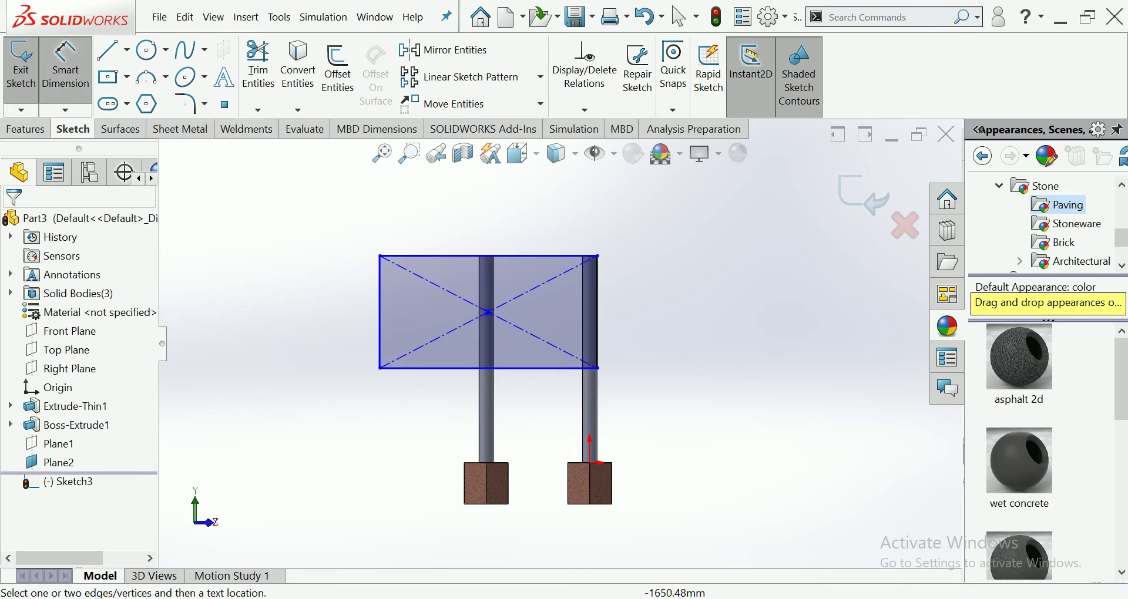
- Dimension the rectangle's left edge to an 1100 mm height
{"action": "left_click", "coordinate": [380, 312]}
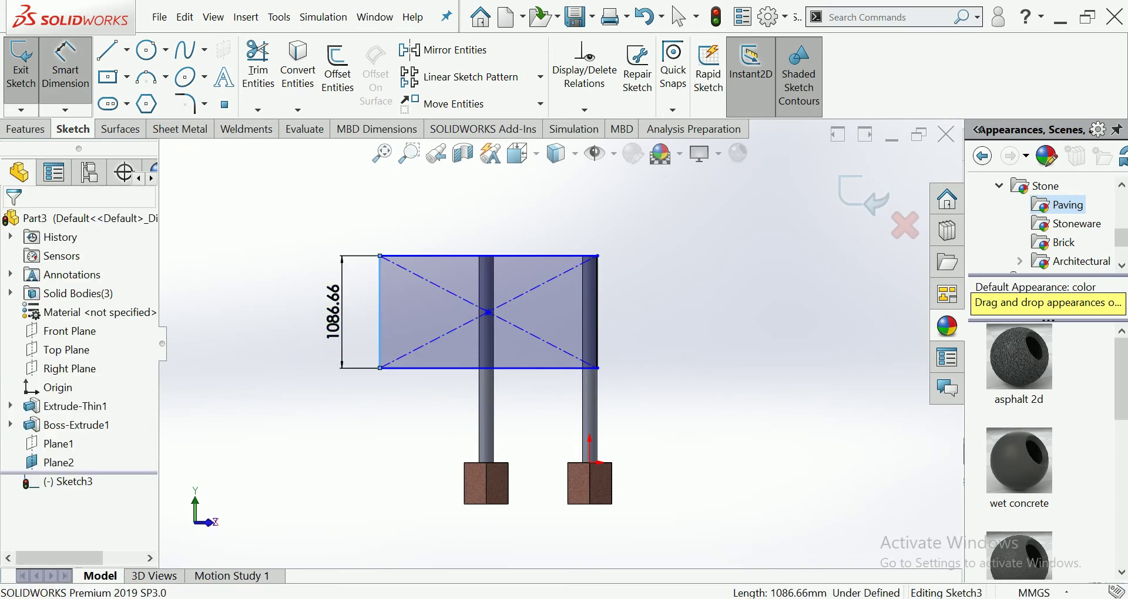
{"action": "left_click", "coordinate": [335, 317]}
{"action": "type", "text": "1100"}
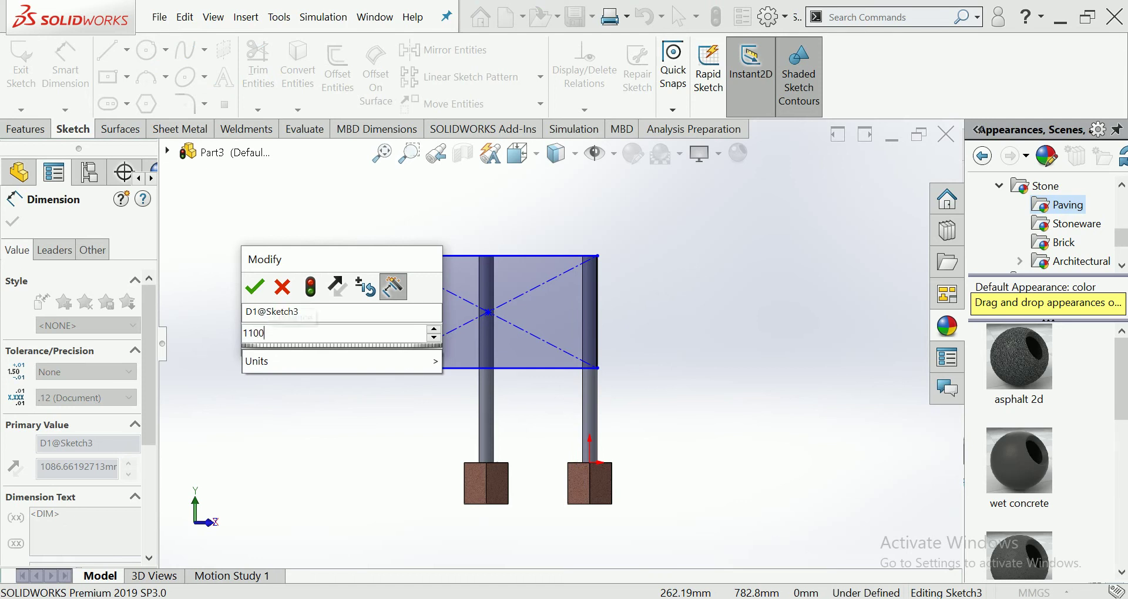
{"action": "key", "text": "Return"}
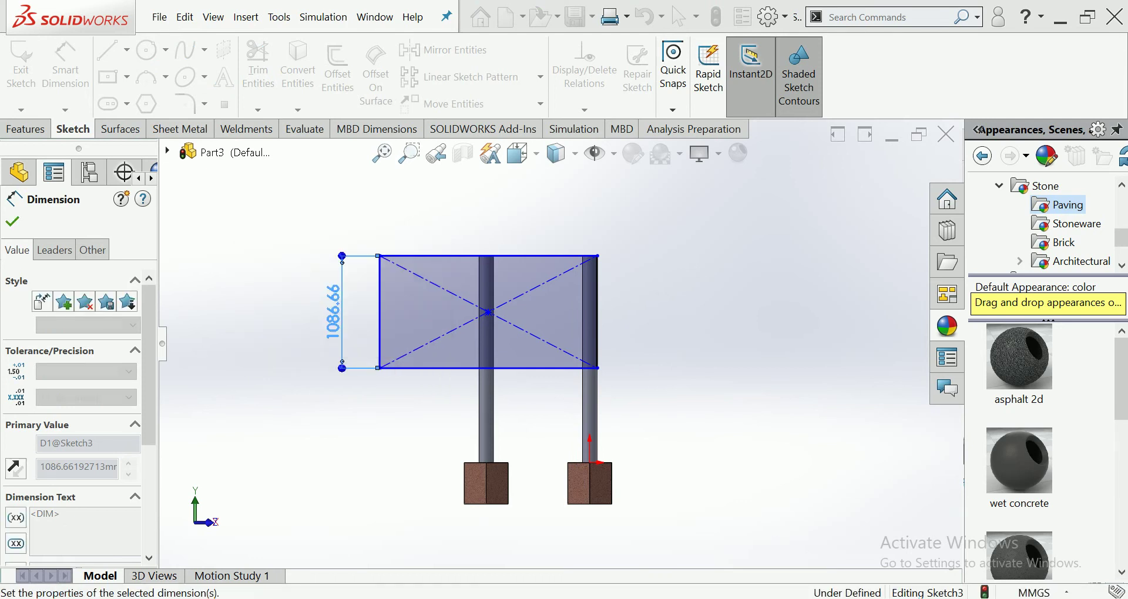
{"action": "key", "text": "Escape"}
{"action": "scroll", "coordinate": [488, 223], "scroll_direction": "down", "scroll_amount": 2}
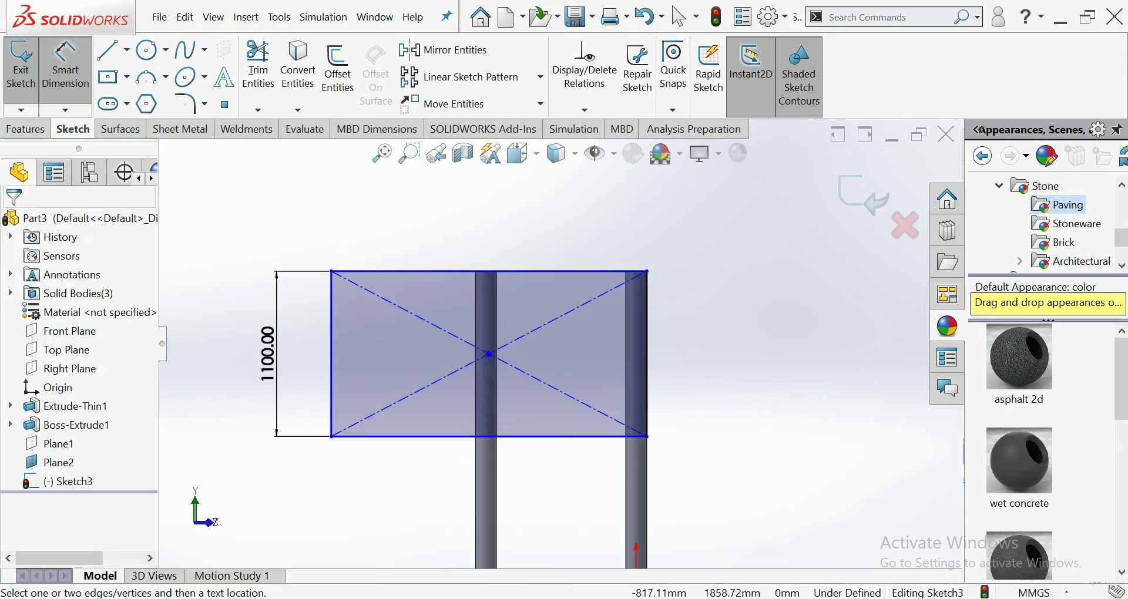
{"action": "scroll", "coordinate": [560, 344], "scroll_direction": "up", "scroll_amount": 2}
- Dimension the rectangle's bottom edge to 2000 mm wide and exit the sketch
{"action": "left_click", "coordinate": [547, 398]}
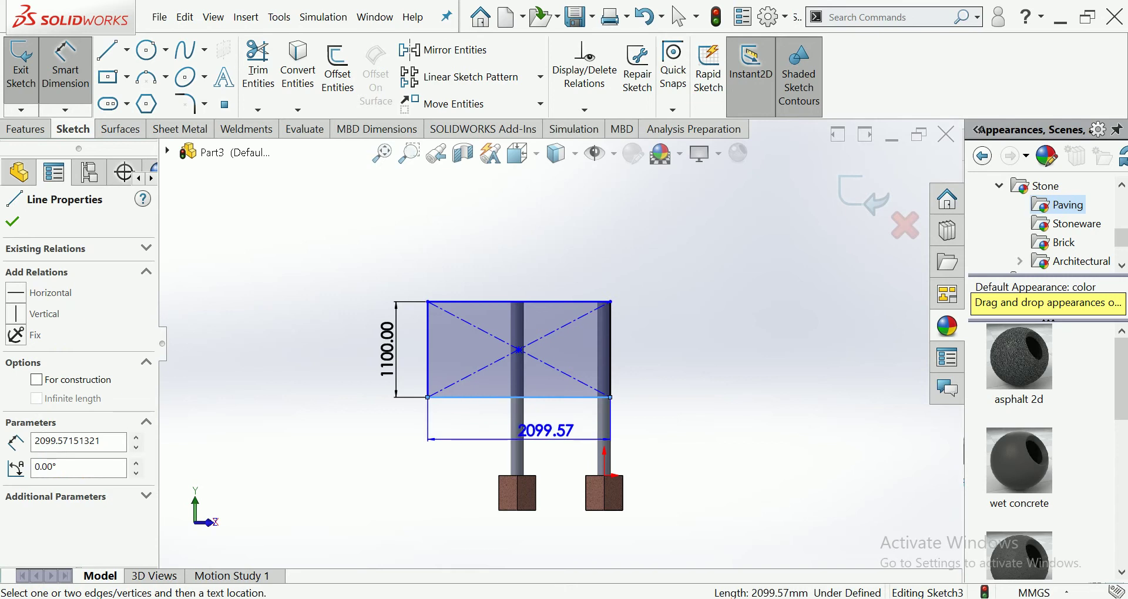
{"action": "left_click", "coordinate": [546, 434]}
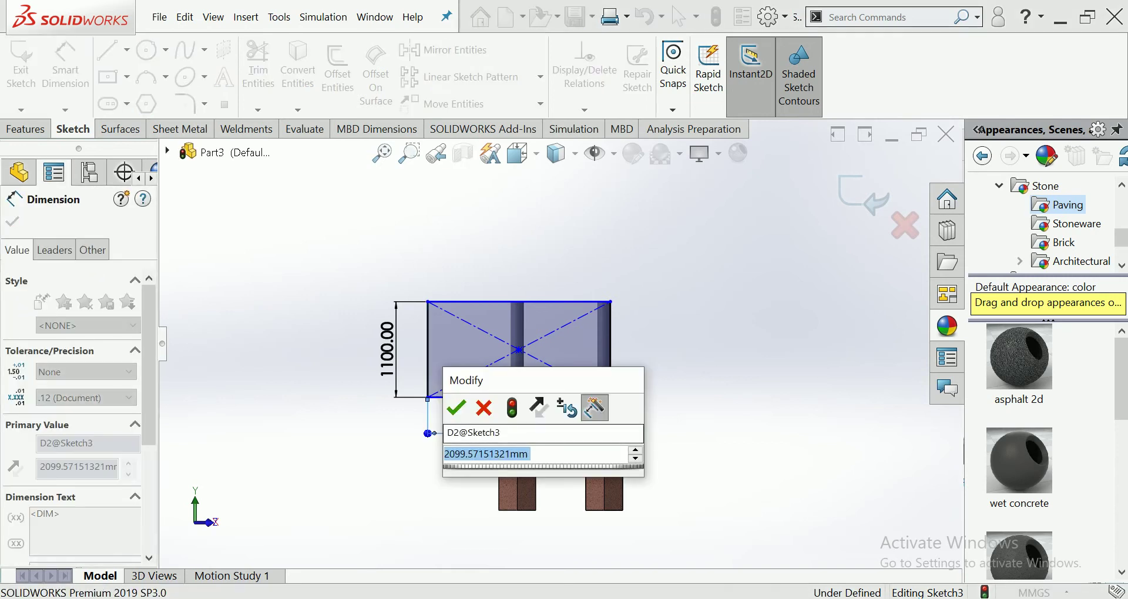
{"action": "type", "text": "2000"}
{"action": "key", "text": "Return"}
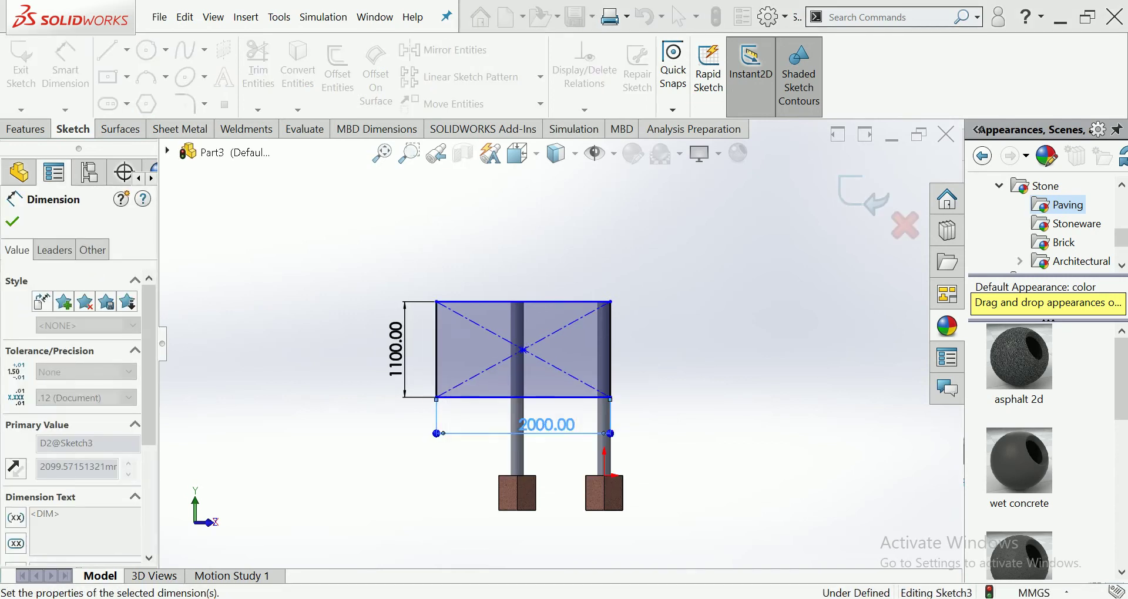
{"action": "key", "text": "Escape"}
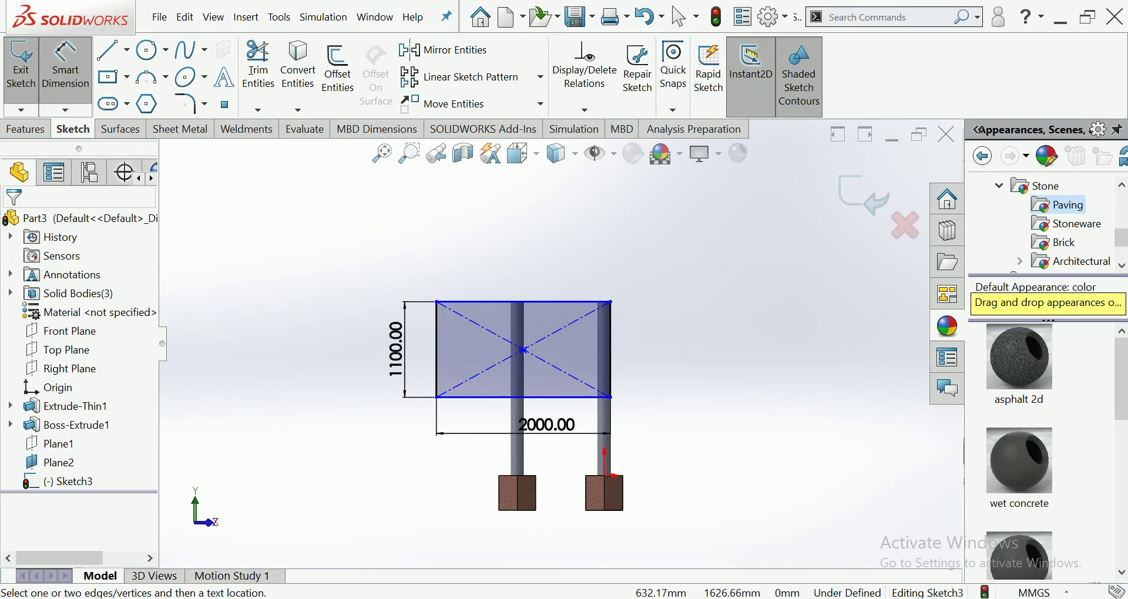
{"action": "key", "text": "Escape"}
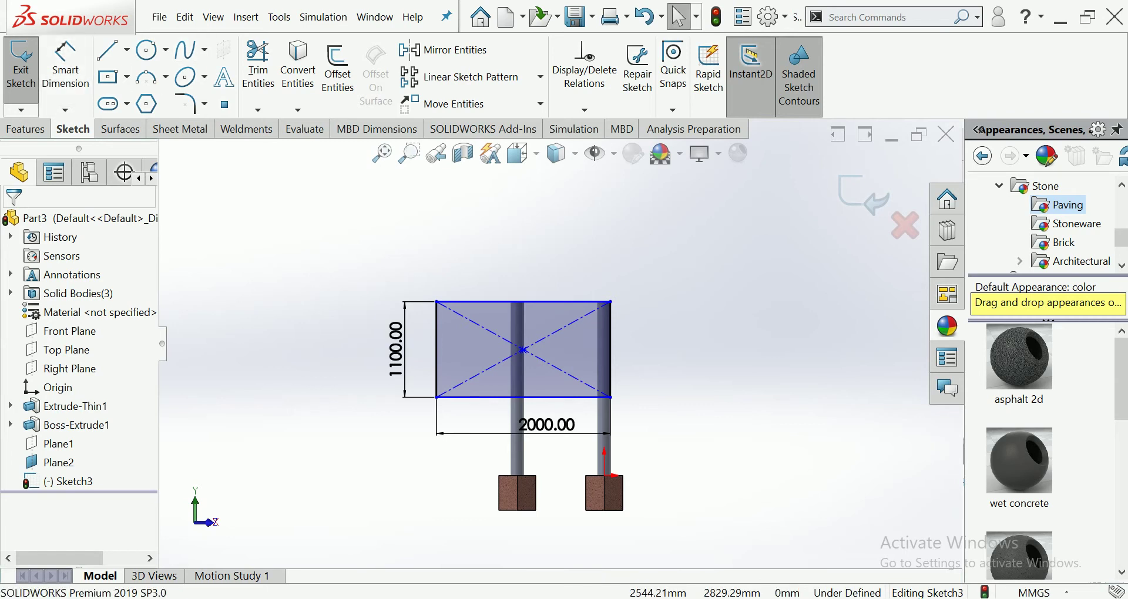
{"action": "key", "text": "ctrl+b"}
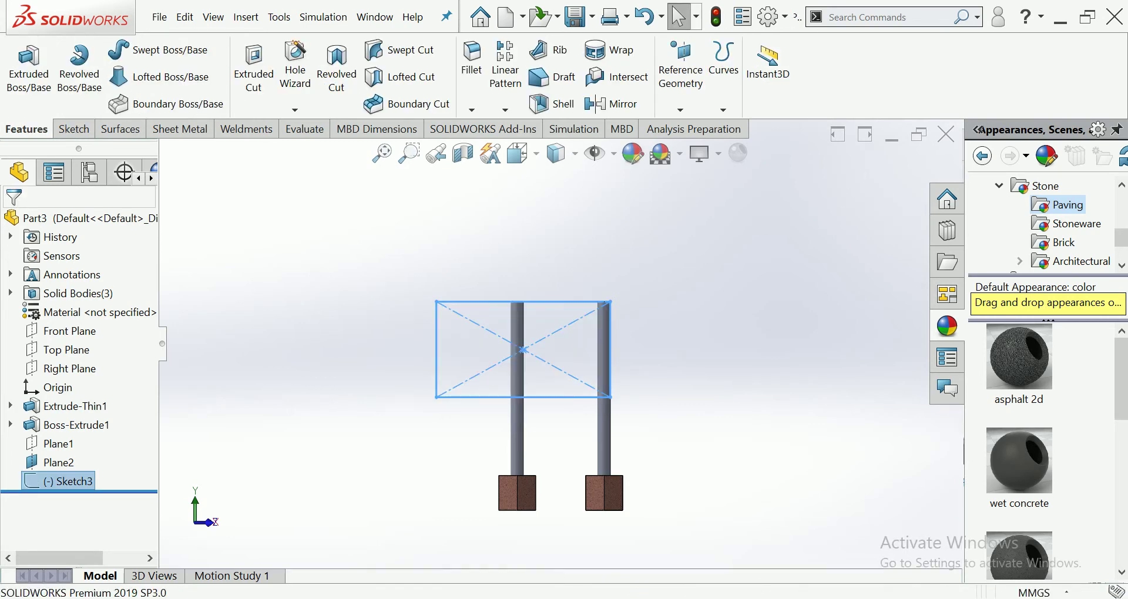
- Change the post spacing in Extrude-Thin1's sketch from 1000 to 2000 mm and rebuild
{"action": "scroll", "coordinate": [533, 530], "scroll_direction": "down", "scroll_amount": 3}
{"action": "middle_click_drag", "start_coordinate": [558, 353], "coordinate": [500, 329]}
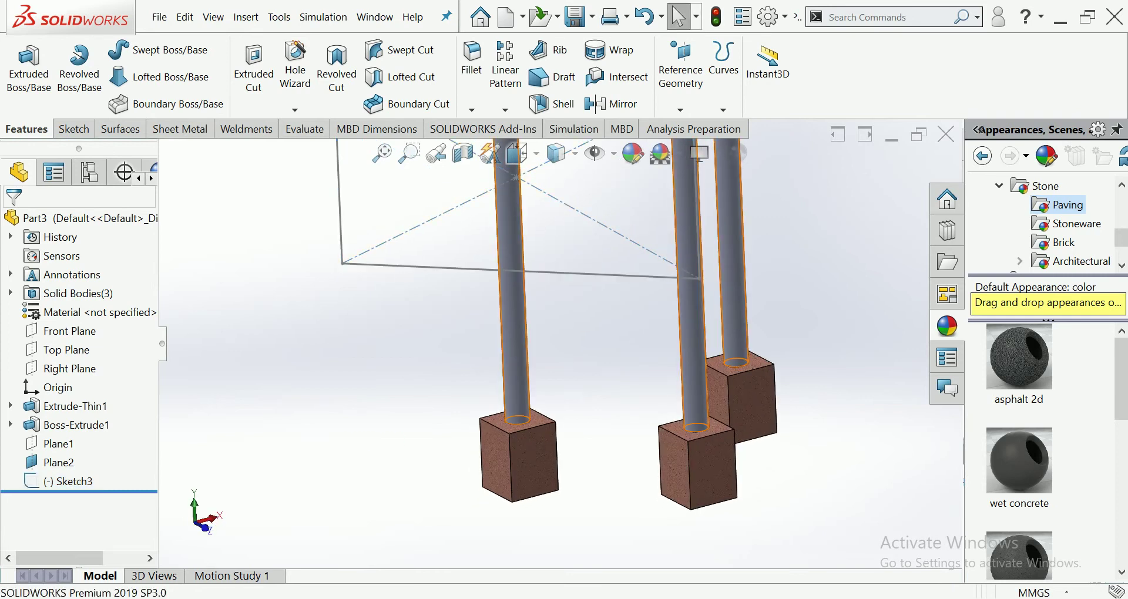
{"action": "left_click", "coordinate": [64, 406]}
{"action": "left_click", "coordinate": [76, 369]}
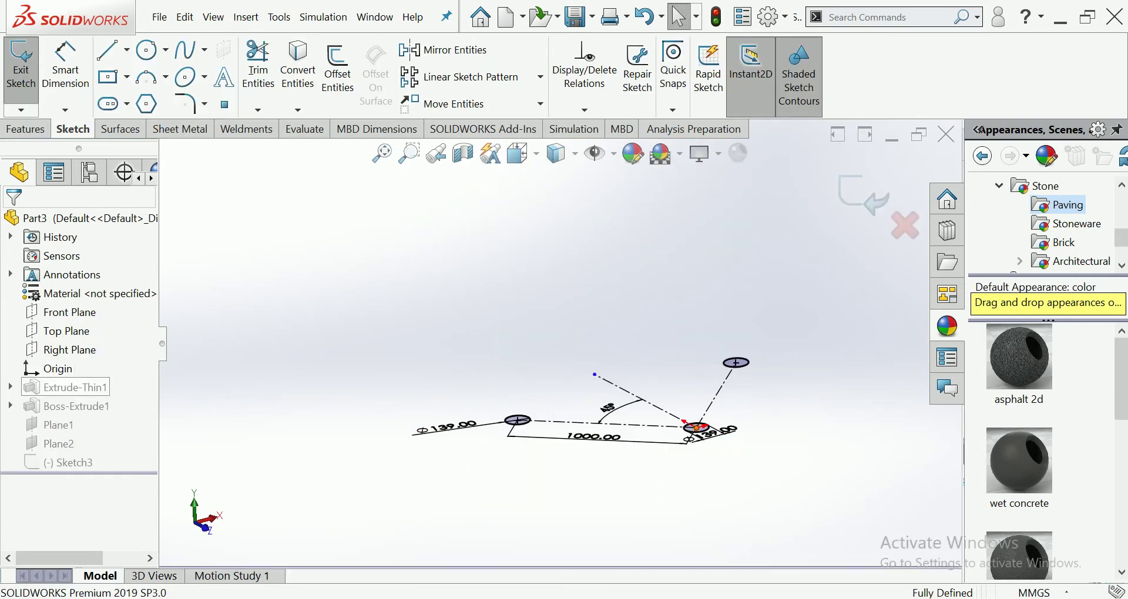
{"action": "double_click", "coordinate": [594, 436]}
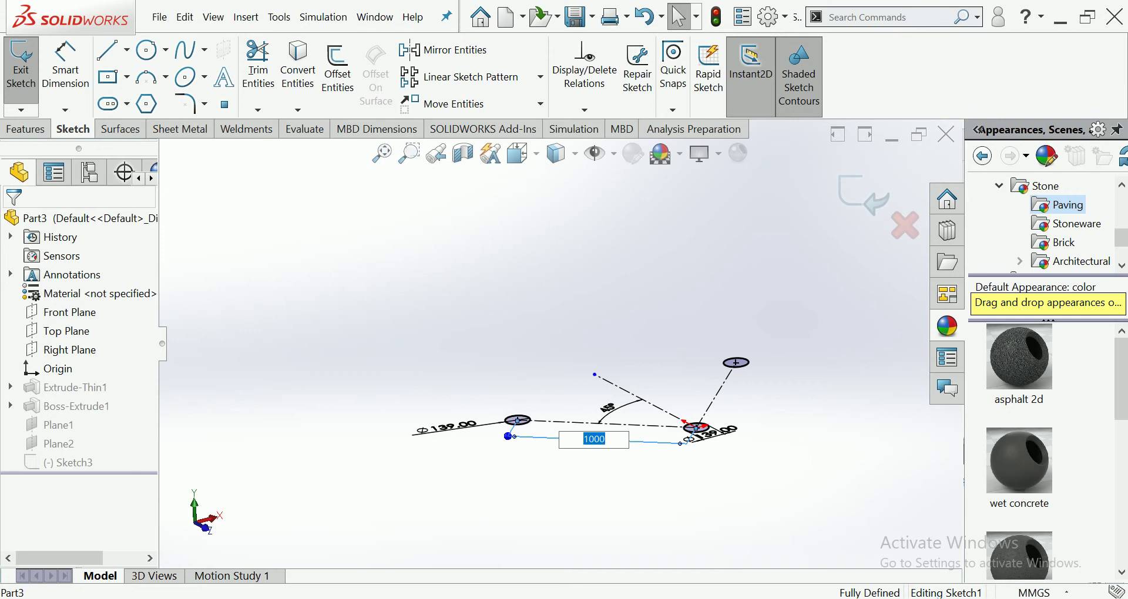
{"action": "type", "text": "2000"}
{"action": "key", "text": "Return"}
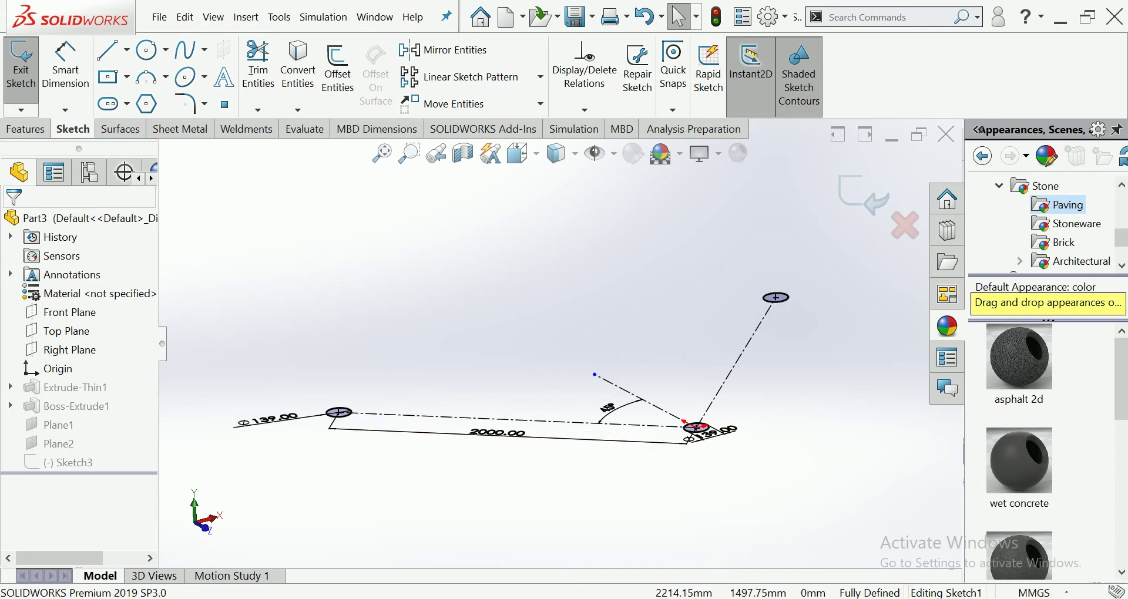
{"action": "key", "text": "ctrl+b"}
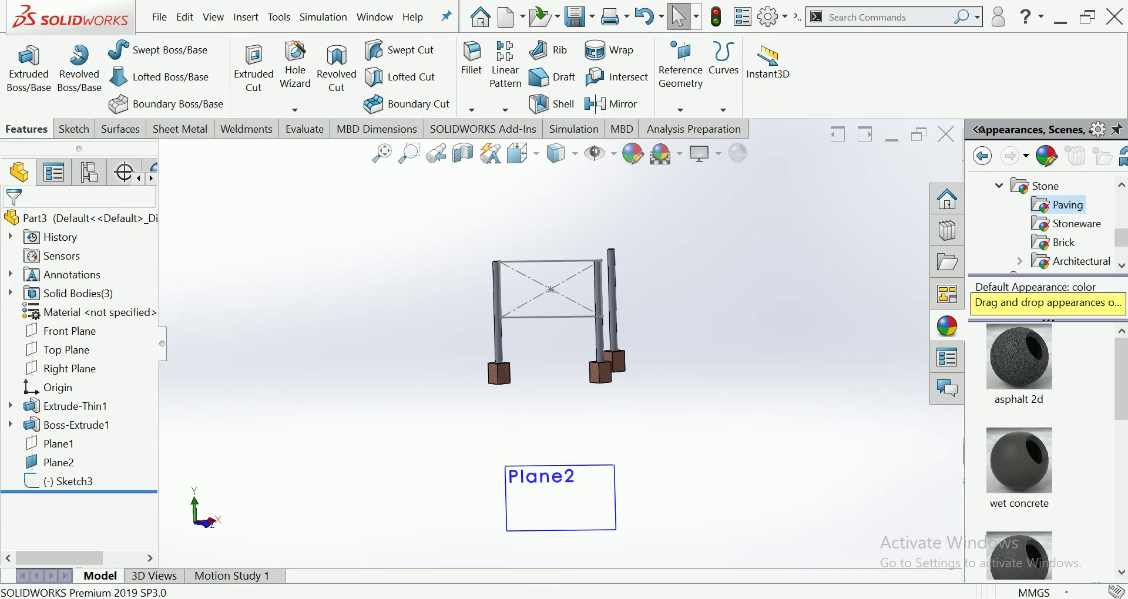
{"action": "left_click", "coordinate": [579, 317]}
- Change the sign rectangle's width from 2000 to 2500 mm
{"action": "left_click", "coordinate": [590, 251]}
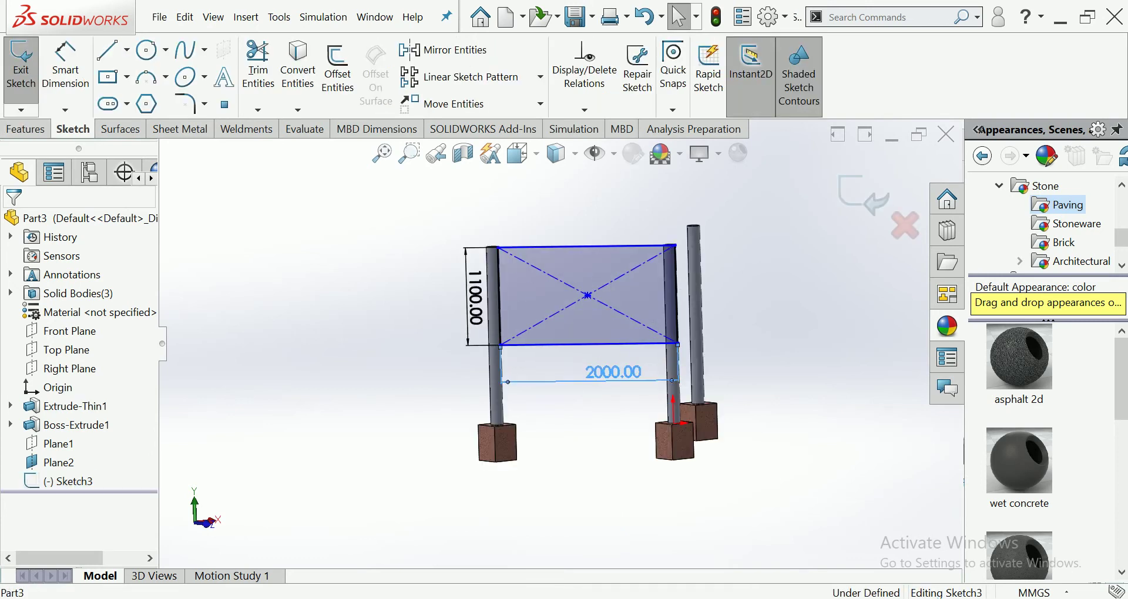
{"action": "double_click", "coordinate": [613, 372]}
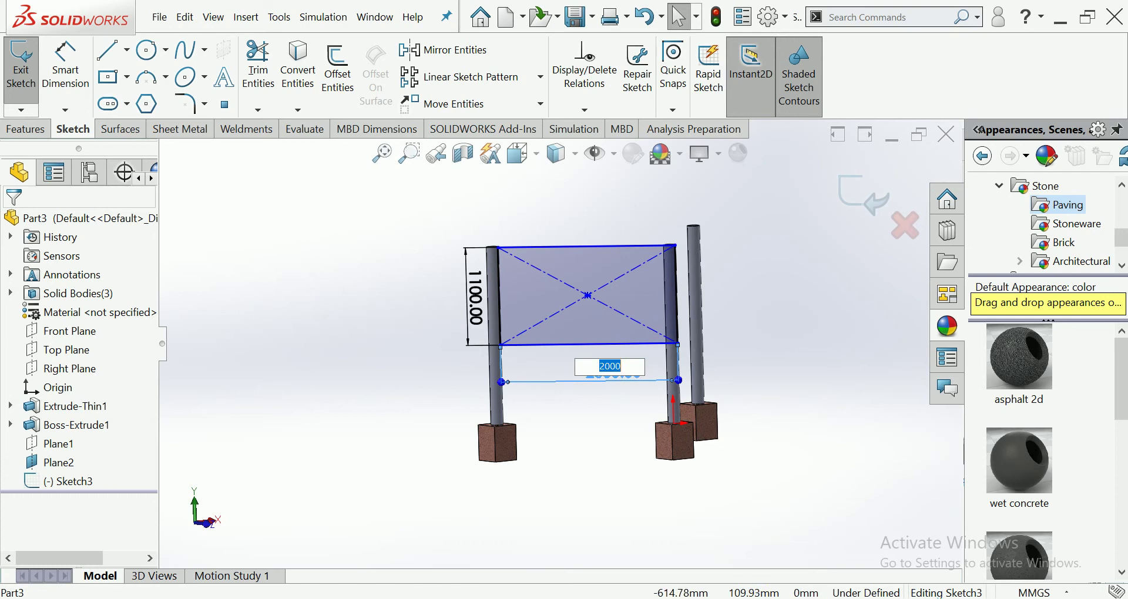
{"action": "type", "text": "2500"}
{"action": "key", "text": "Return"}
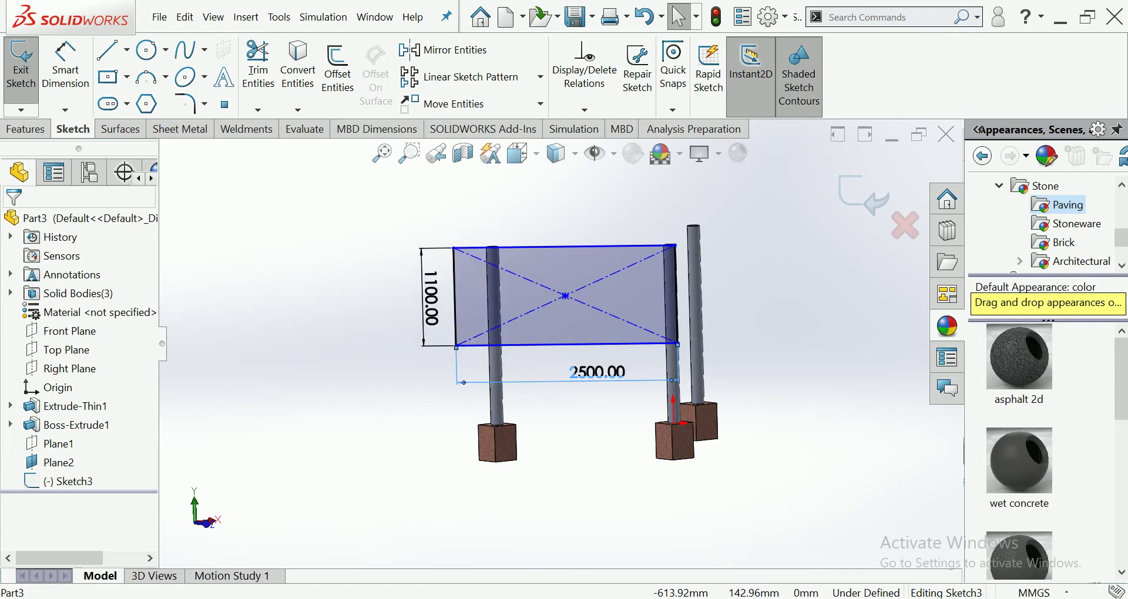
- Switch to a straight-on side view and delete the top-left to bottom-right diagonal
{"action": "key", "text": "ctrl+8"}
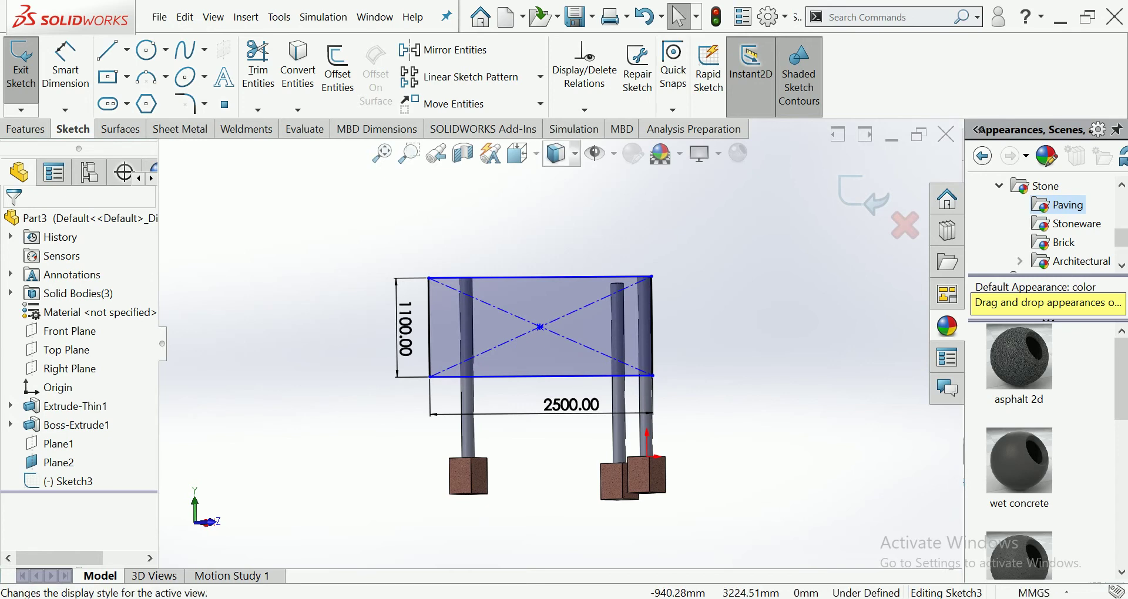
{"action": "left_click", "coordinate": [519, 154]}
{"action": "left_click", "coordinate": [617, 253]}
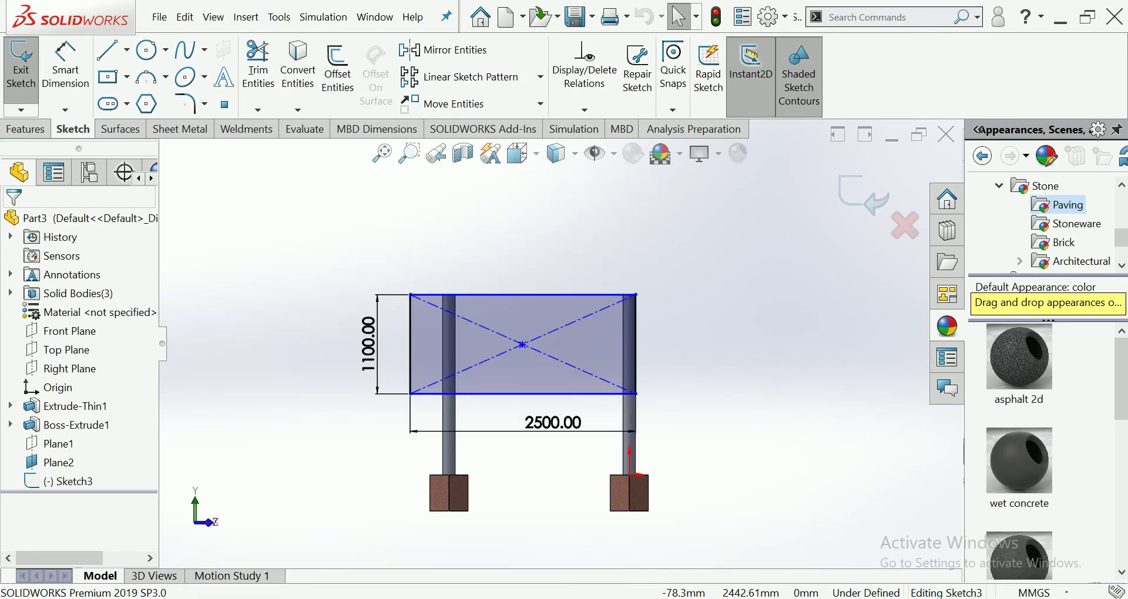
{"action": "scroll", "coordinate": [521, 344], "scroll_direction": "down", "scroll_amount": 1}
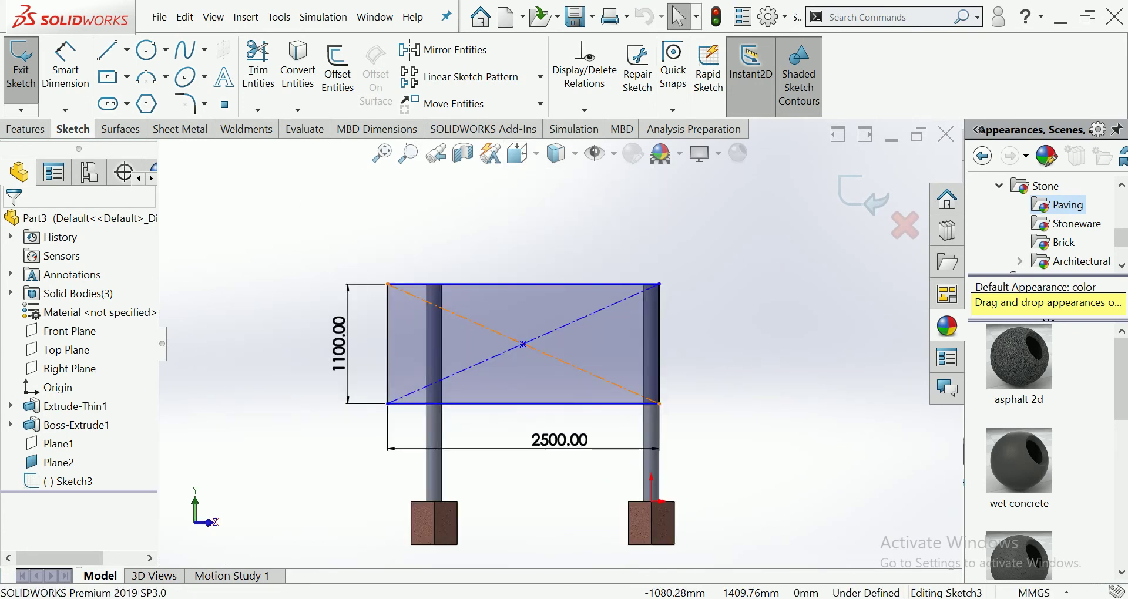
{"action": "left_click", "coordinate": [521, 344]}
{"action": "key", "text": "Delete"}
- Delete the remaining diagonal and draw a zigzag of alternating diagonal and vertical braces across the rectangle
{"action": "left_click", "coordinate": [522, 345]}
{"action": "key", "text": "Delete"}
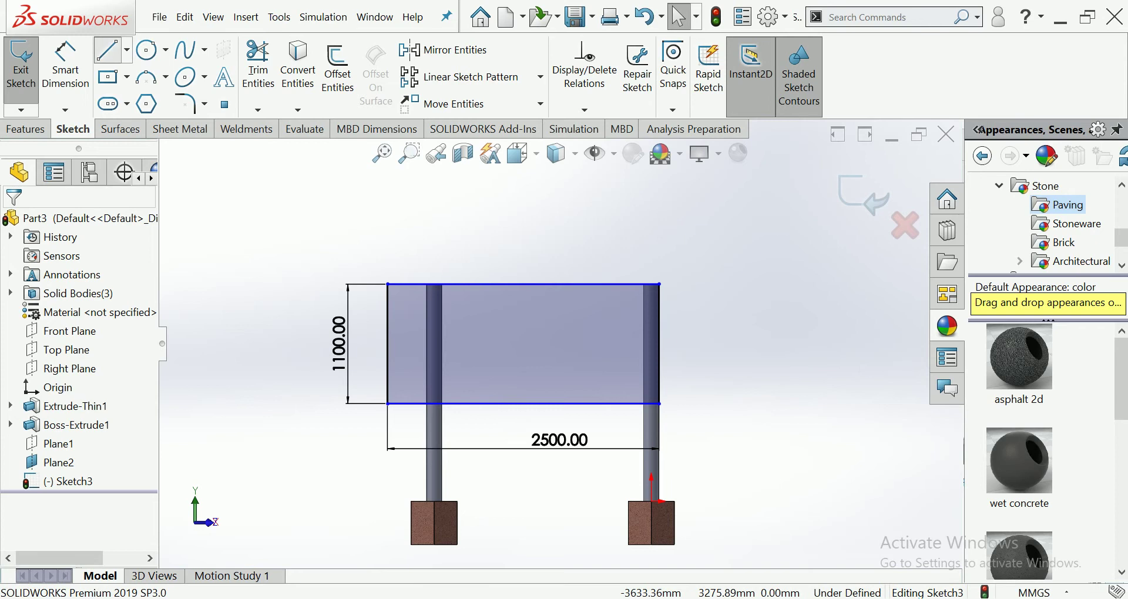
{"action": "left_click", "coordinate": [109, 50]}
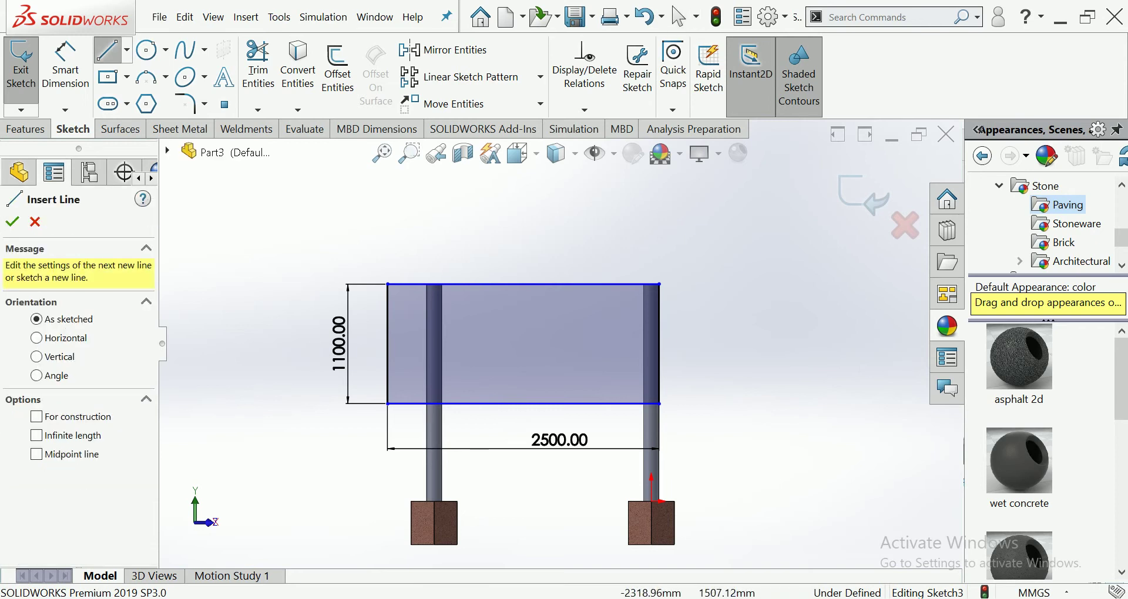
{"action": "left_click", "coordinate": [388, 404]}
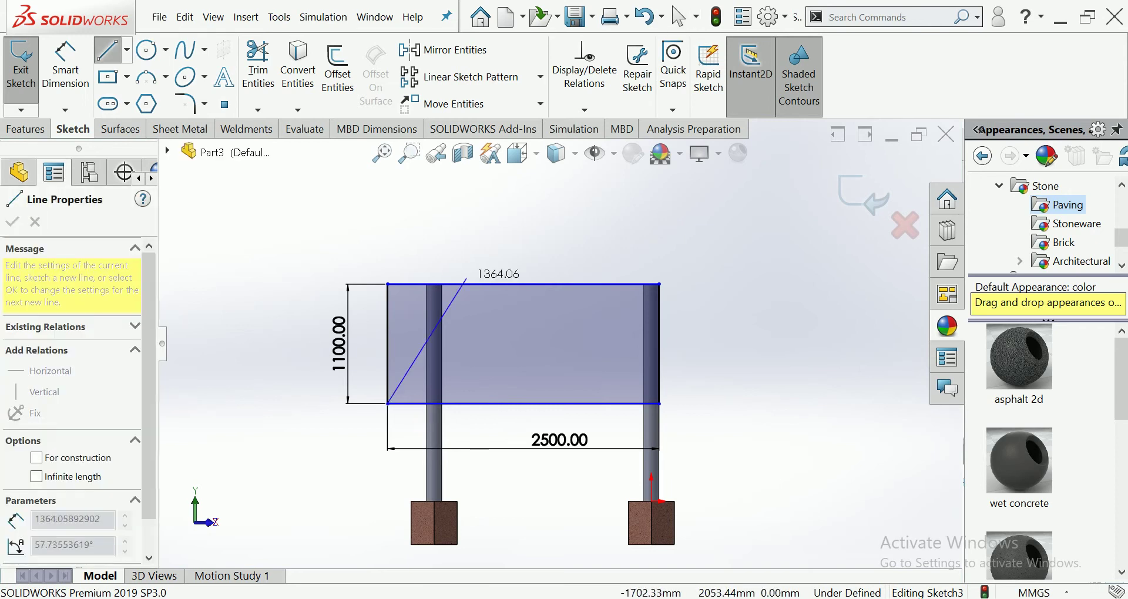
{"action": "left_click", "coordinate": [524, 284]}
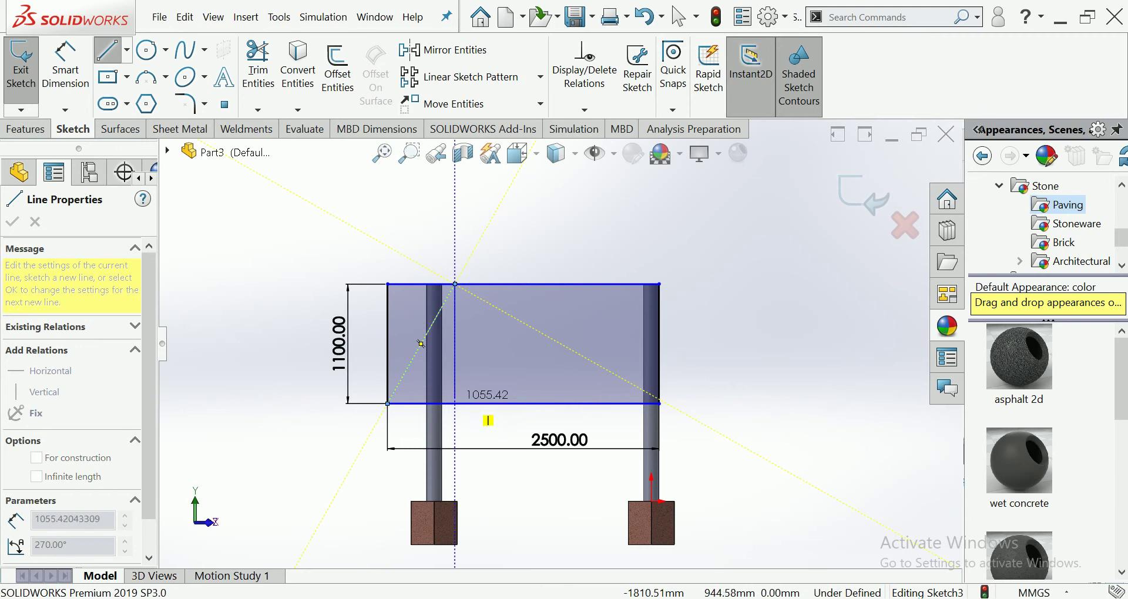
{"action": "left_click", "coordinate": [454, 403]}
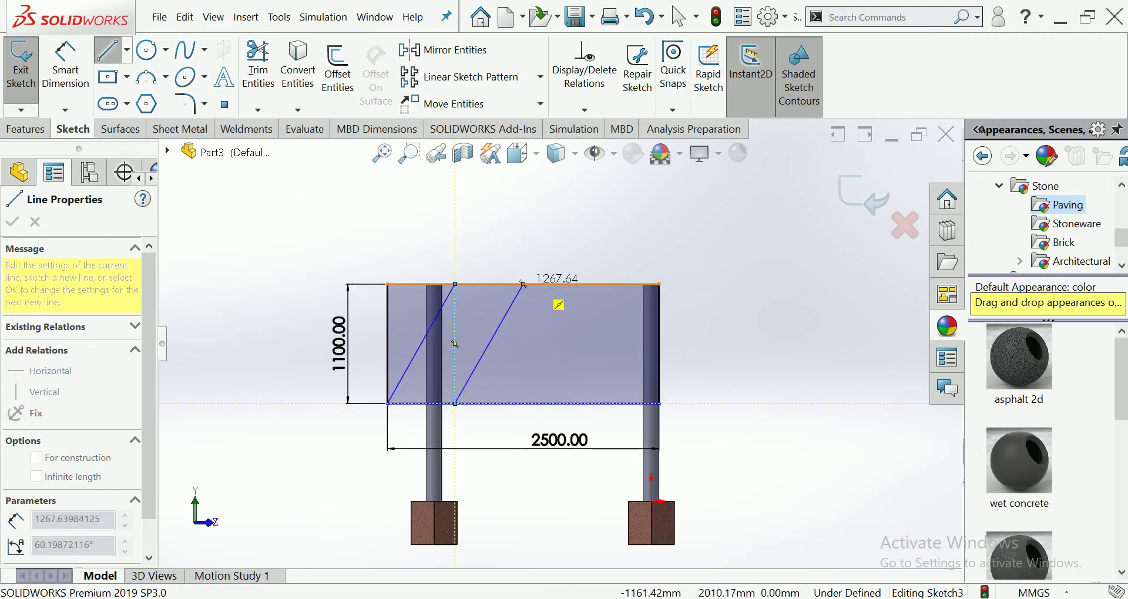
{"action": "left_click", "coordinate": [523, 284]}
{"action": "left_click", "coordinate": [524, 403]}
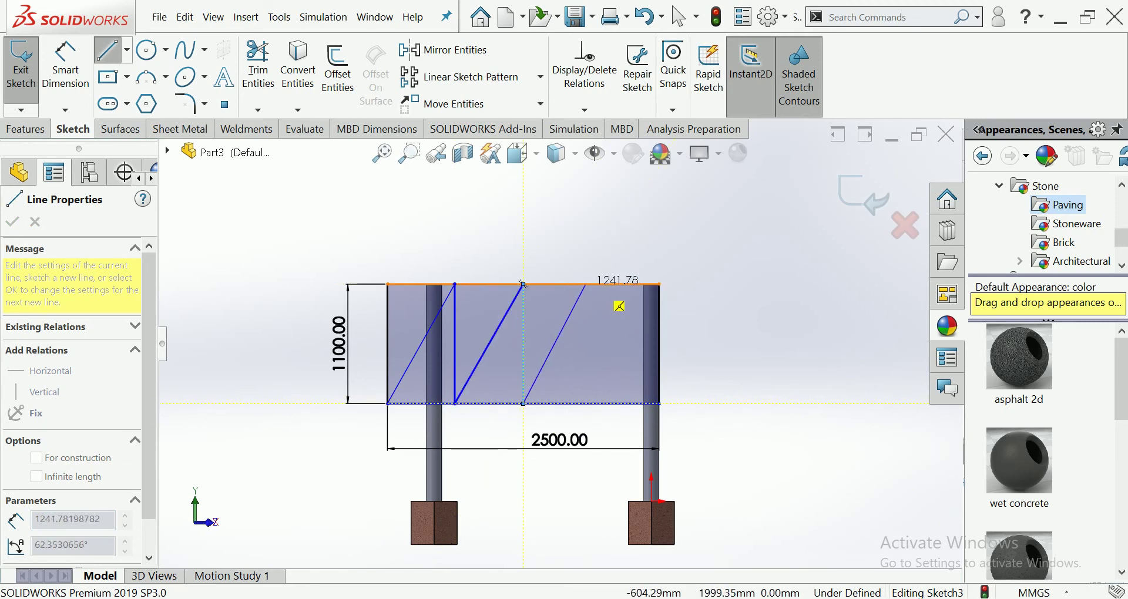
{"action": "left_click", "coordinate": [584, 285]}
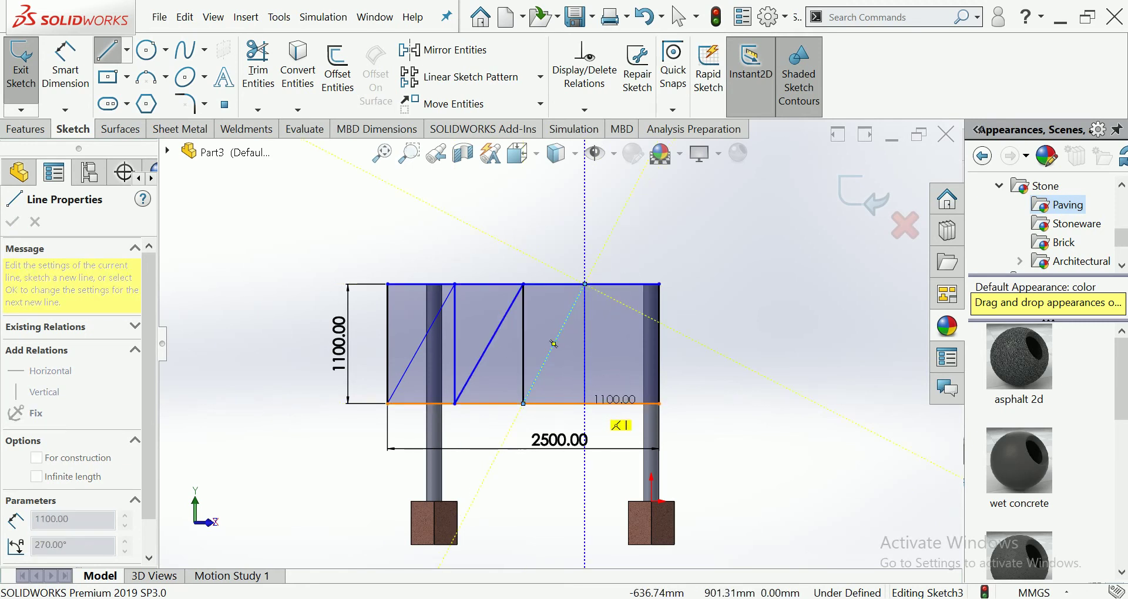
{"action": "left_click", "coordinate": [585, 403]}
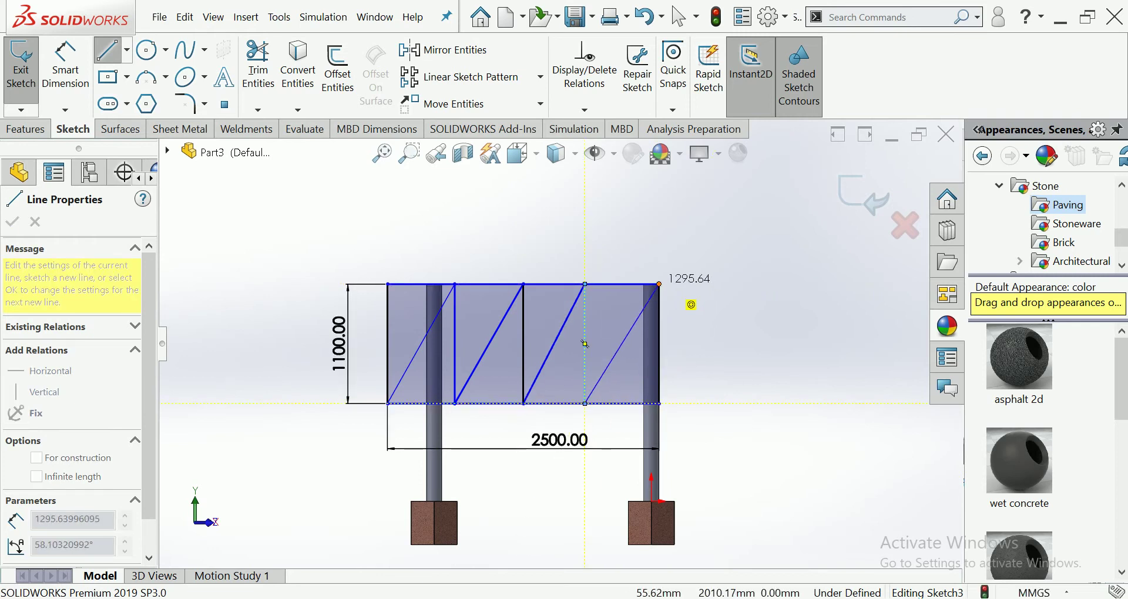
{"action": "left_click", "coordinate": [659, 285]}
{"action": "key", "text": "Escape"}
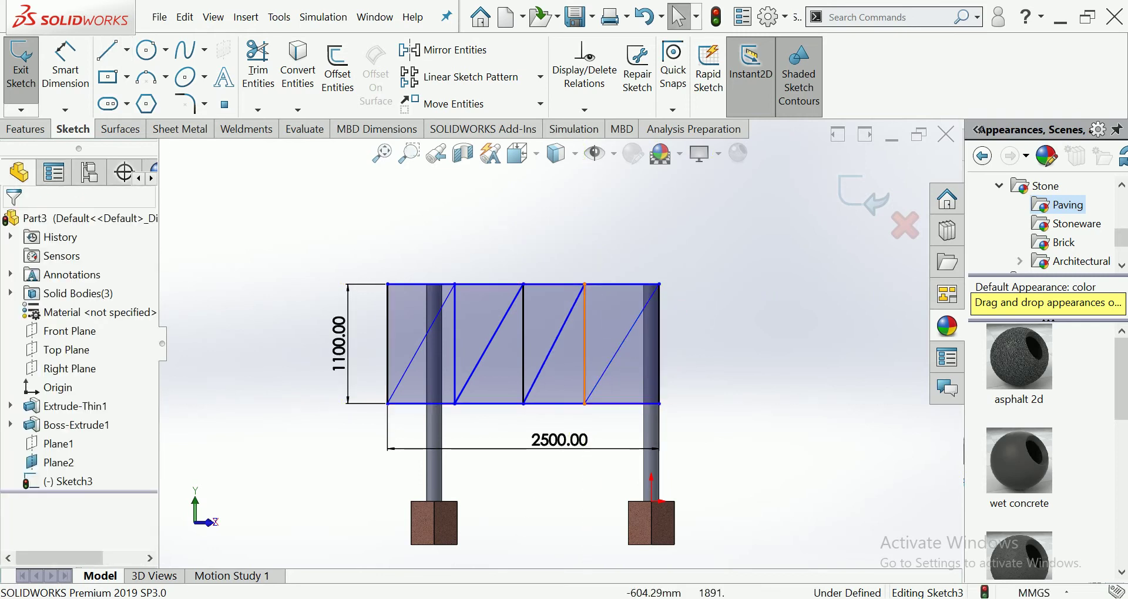
- Nudge the rightmost vertical brace and dimension the left end bay 600 mm wide
{"action": "scroll", "coordinate": [589, 283], "scroll_direction": "down", "scroll_amount": 2}
{"action": "left_click_drag", "start_coordinate": [581, 352], "coordinate": [591, 359]}
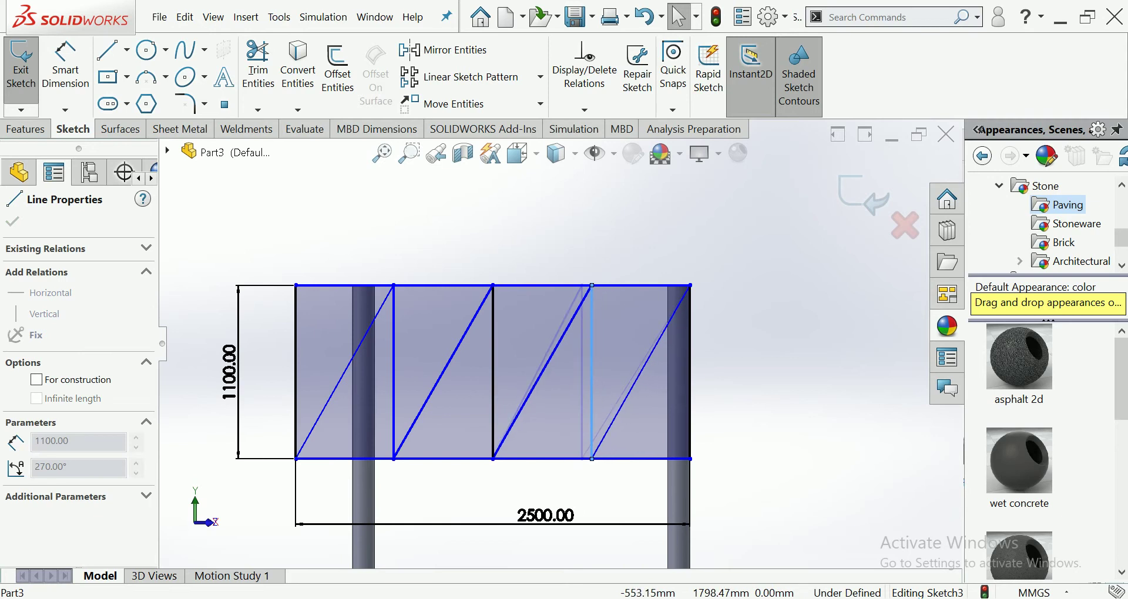
{"action": "key", "text": "Escape"}
{"action": "left_click", "coordinate": [65, 65]}
{"action": "left_click", "coordinate": [295, 370]}
{"action": "left_click", "coordinate": [394, 364]}
{"action": "left_click", "coordinate": [347, 247]}
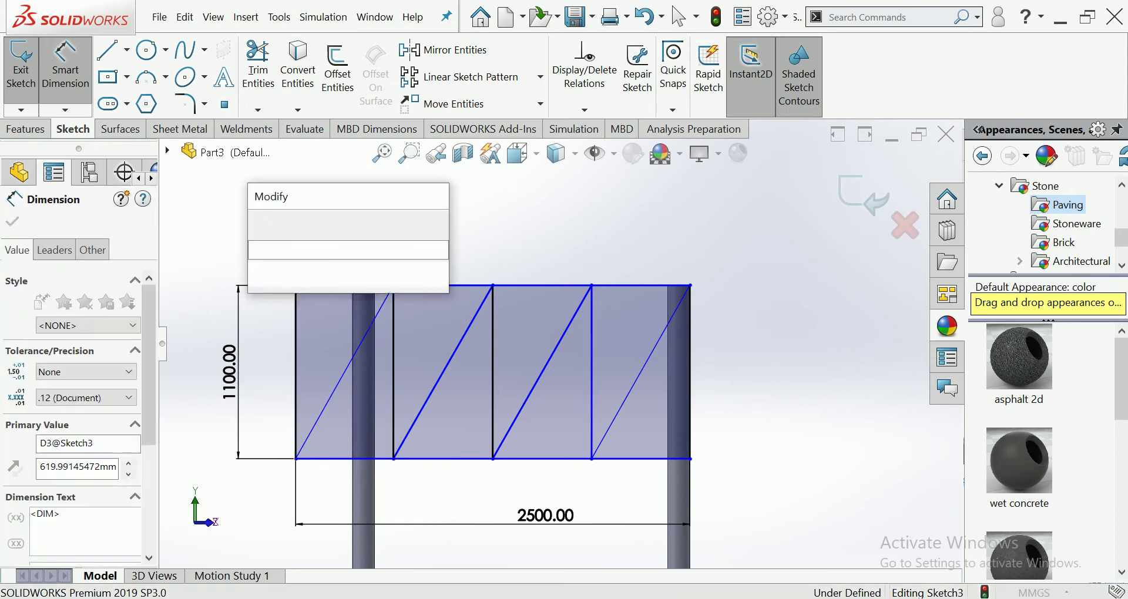
{"action": "type", "text": "600"}
{"action": "key", "text": "Return"}
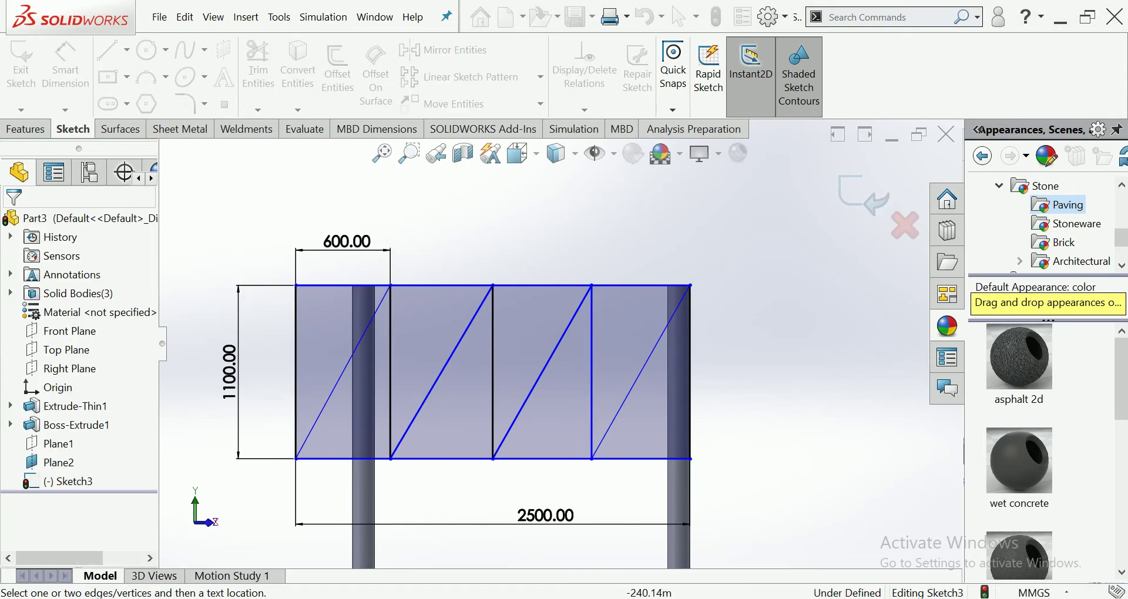
- Dimension the right end bay 600 mm wide
{"action": "left_click", "coordinate": [691, 376]}
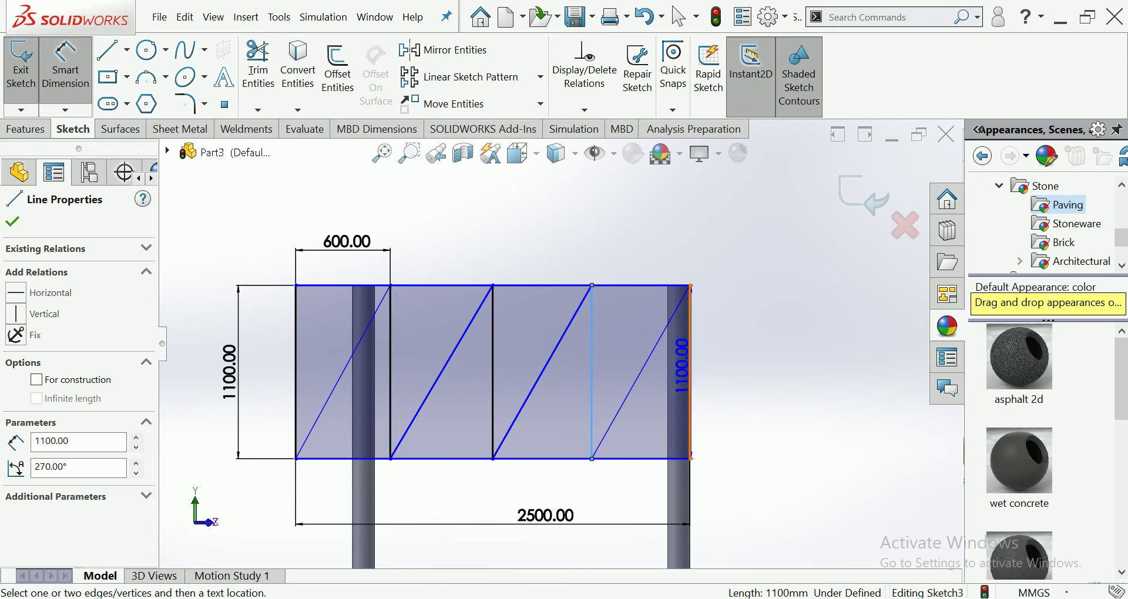
{"action": "left_click", "coordinate": [592, 305]}
{"action": "left_click", "coordinate": [646, 245]}
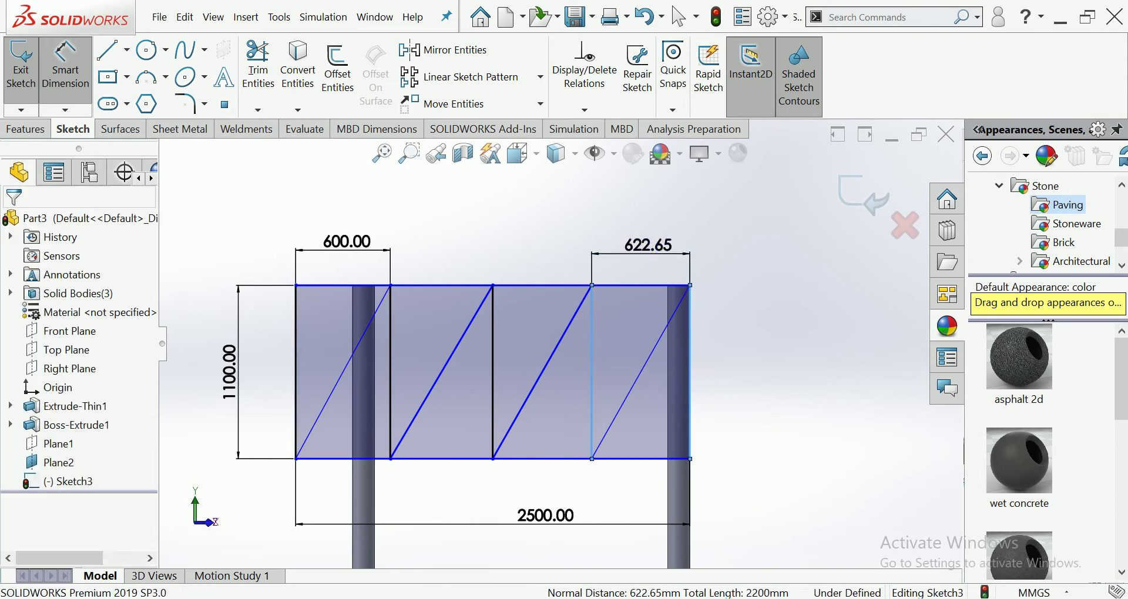
{"action": "type", "text": "600"}
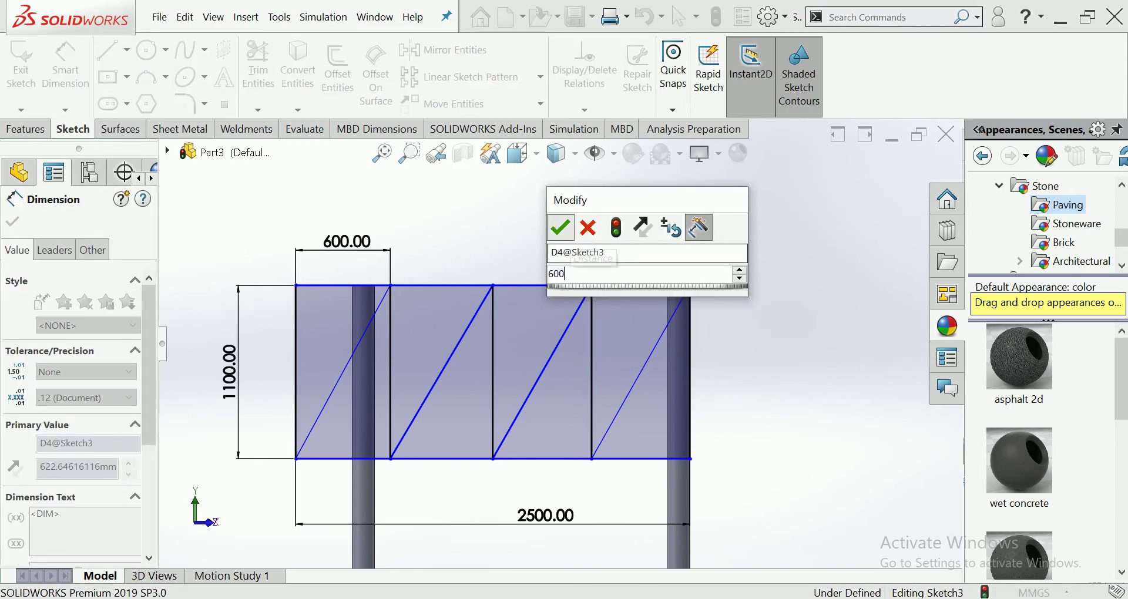
{"action": "key", "text": "Return"}
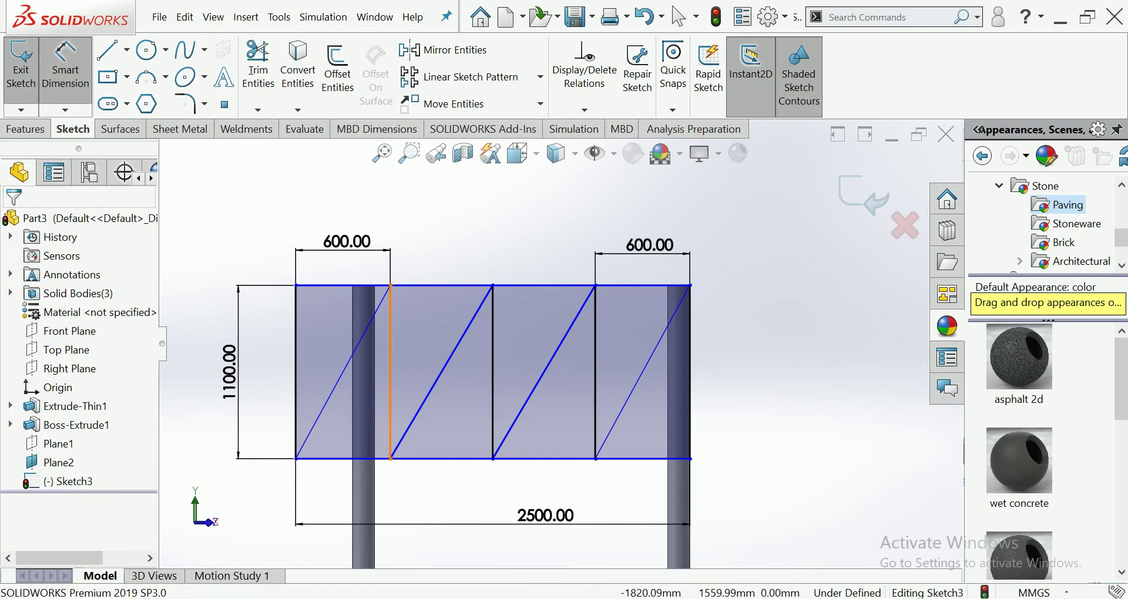
- Try a 650 mm inner bay dimension, cancel it as over-defining, and stop dimensioning
{"action": "left_click", "coordinate": [391, 370]}
{"action": "left_click", "coordinate": [492, 365]}
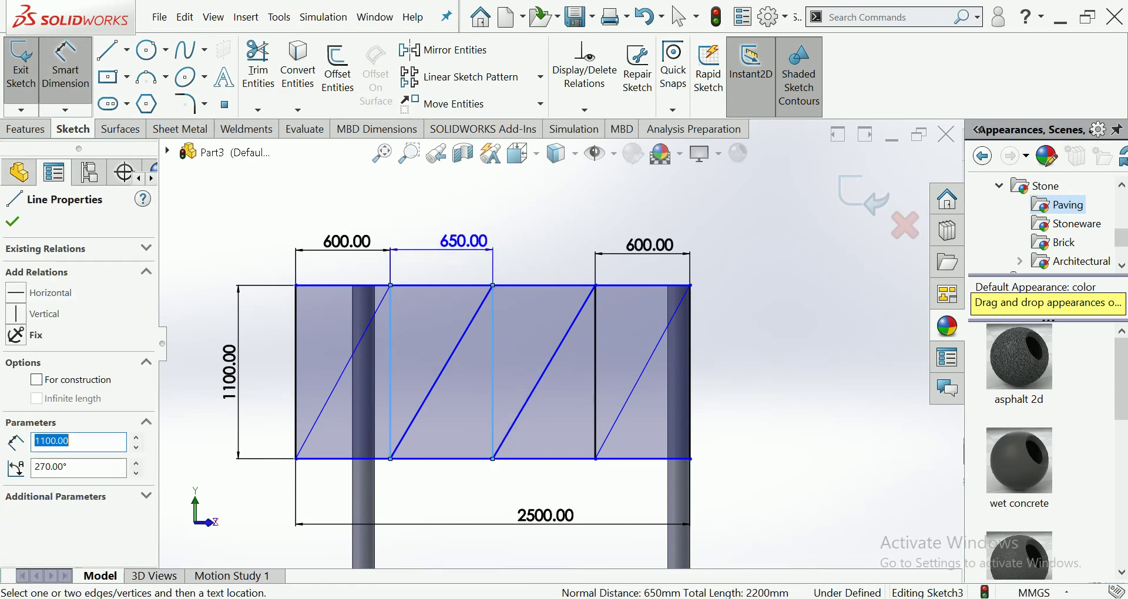
{"action": "left_click", "coordinate": [450, 240]}
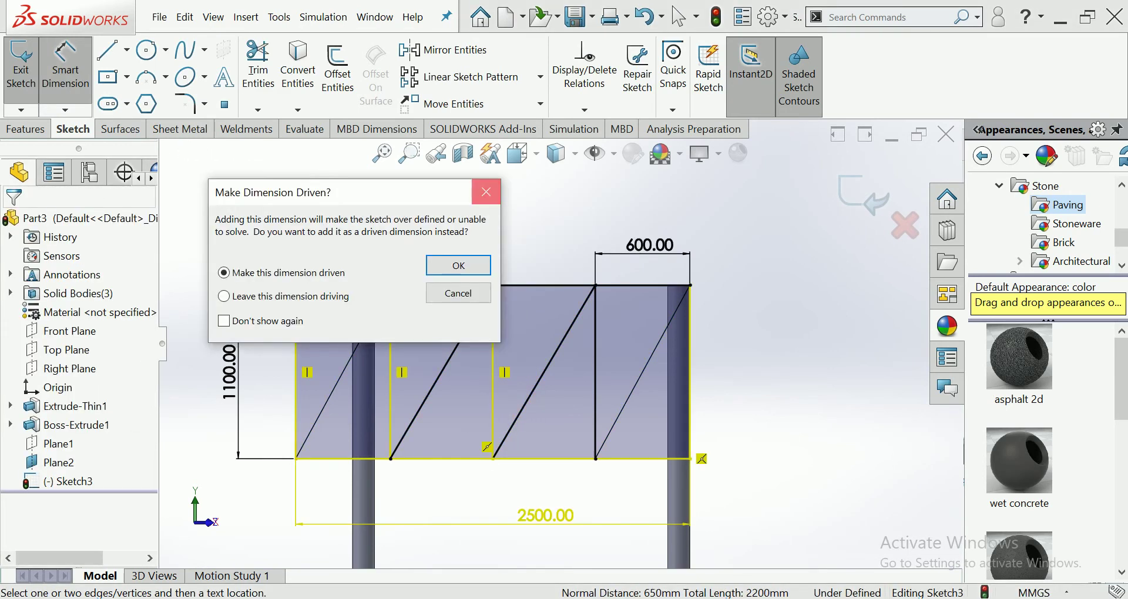
{"action": "key", "text": "Escape"}
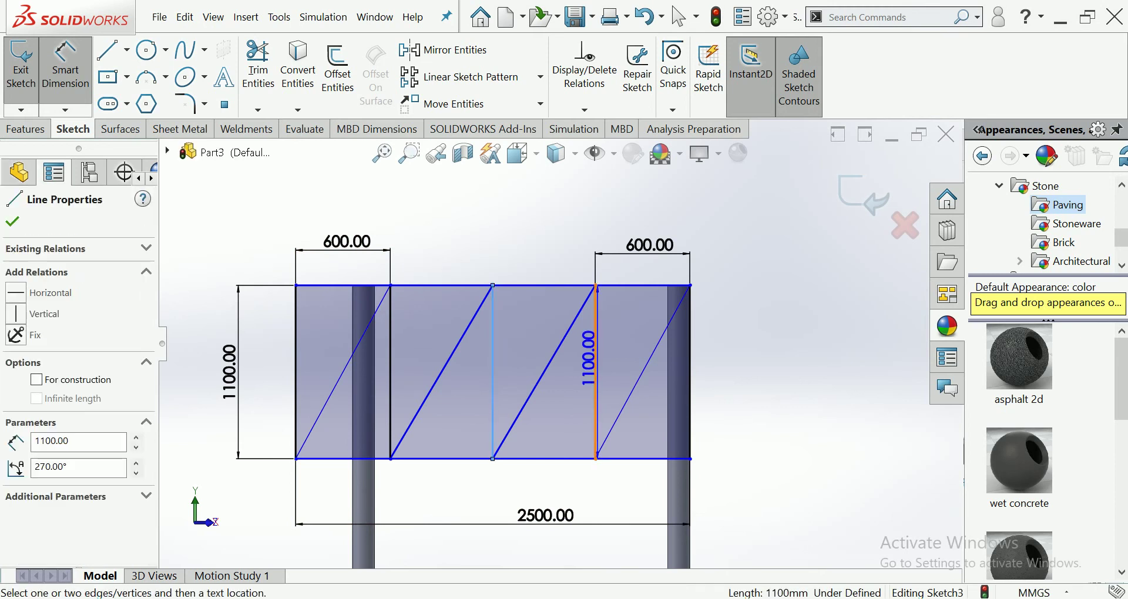
{"action": "left_click", "coordinate": [596, 365]}
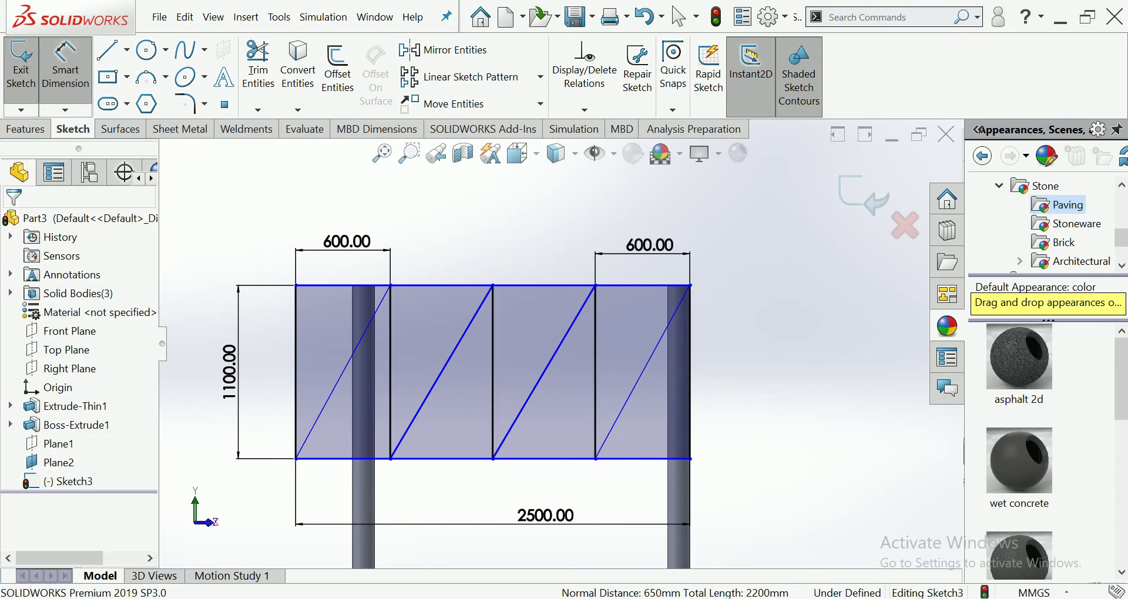
{"action": "key", "text": "Escape"}
{"action": "scroll", "coordinate": [561, 344], "scroll_direction": "up", "scroll_amount": 3}
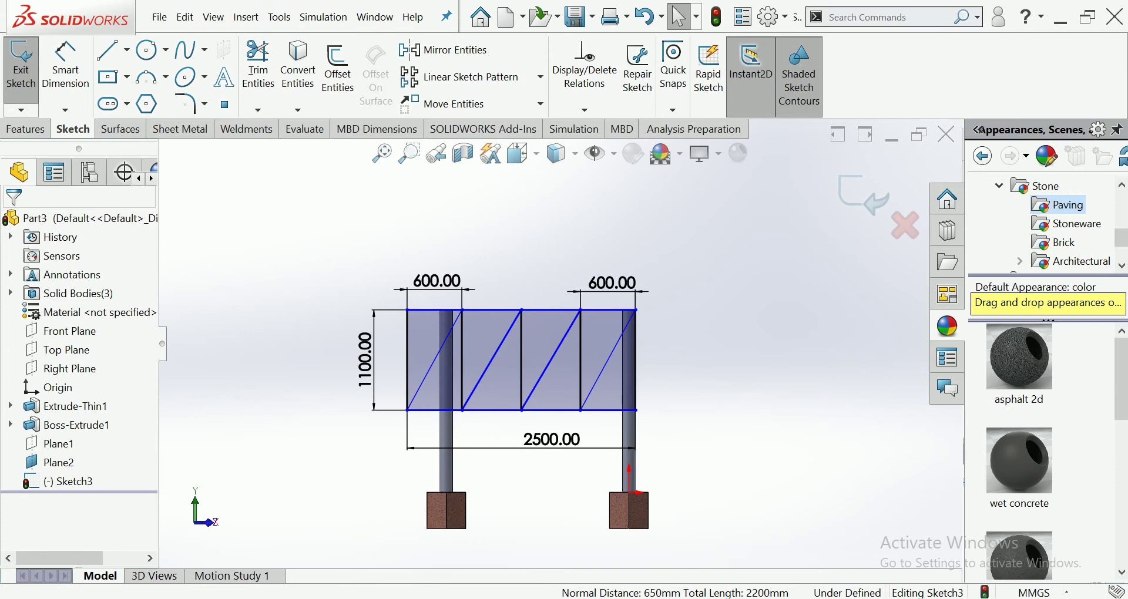
{"action": "scroll", "coordinate": [490, 327], "scroll_direction": "down", "scroll_amount": 3}
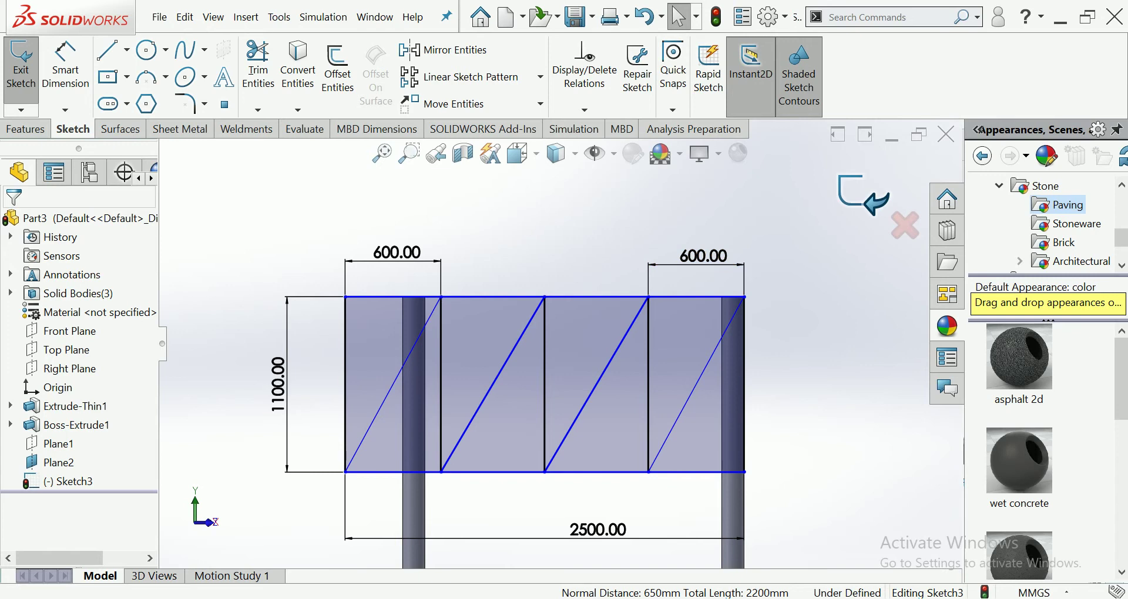
- Exit the sketch and start a square tube 20 x 20 x 2 Structural Member, picking the left frame line
{"action": "key", "text": "ctrl+b"}
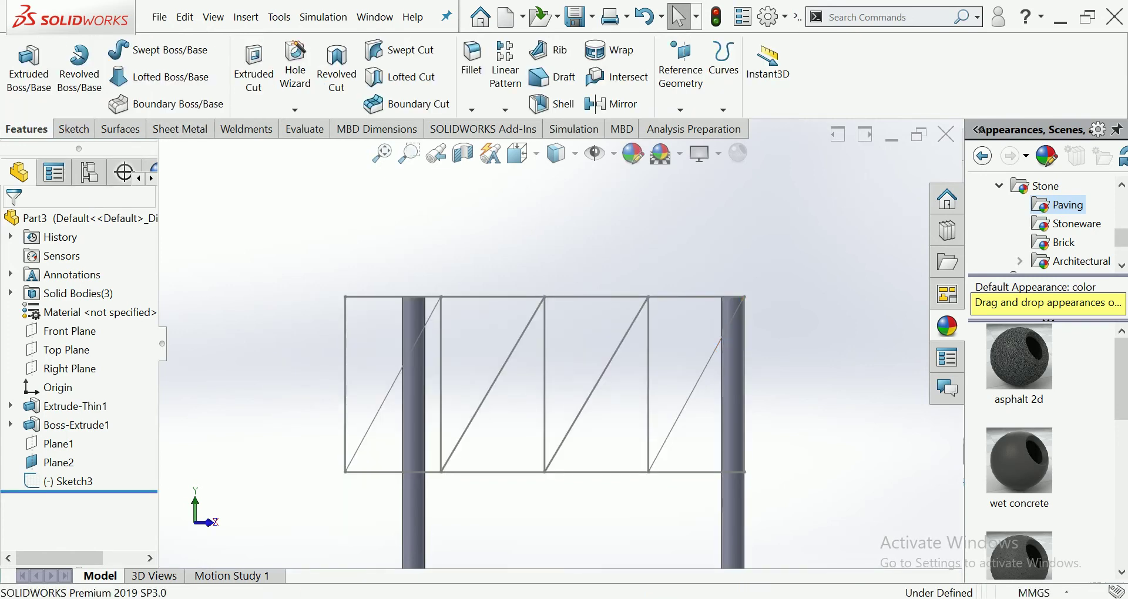
{"action": "left_click", "coordinate": [246, 129]}
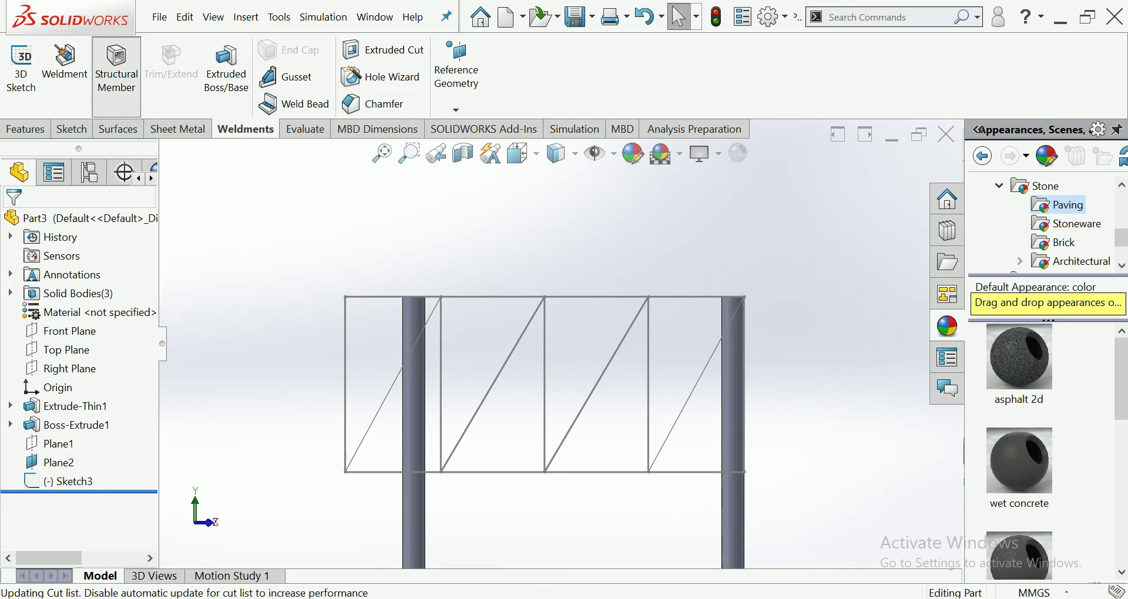
{"action": "left_click", "coordinate": [116, 74]}
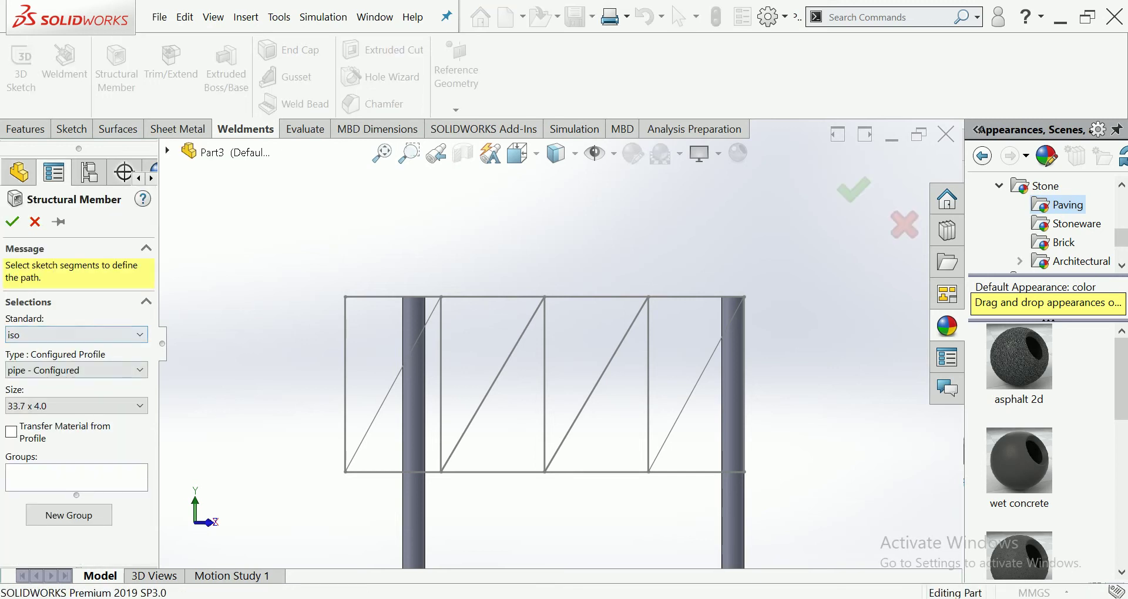
{"action": "left_click", "coordinate": [76, 370]}
{"action": "left_click", "coordinate": [58, 447]}
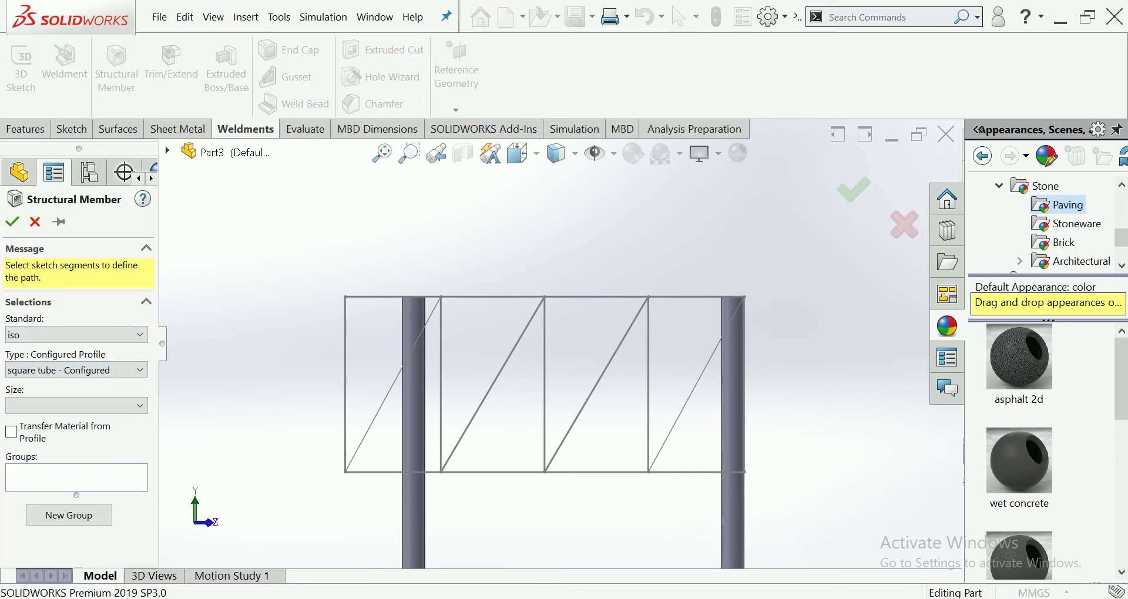
{"action": "left_click", "coordinate": [77, 406]}
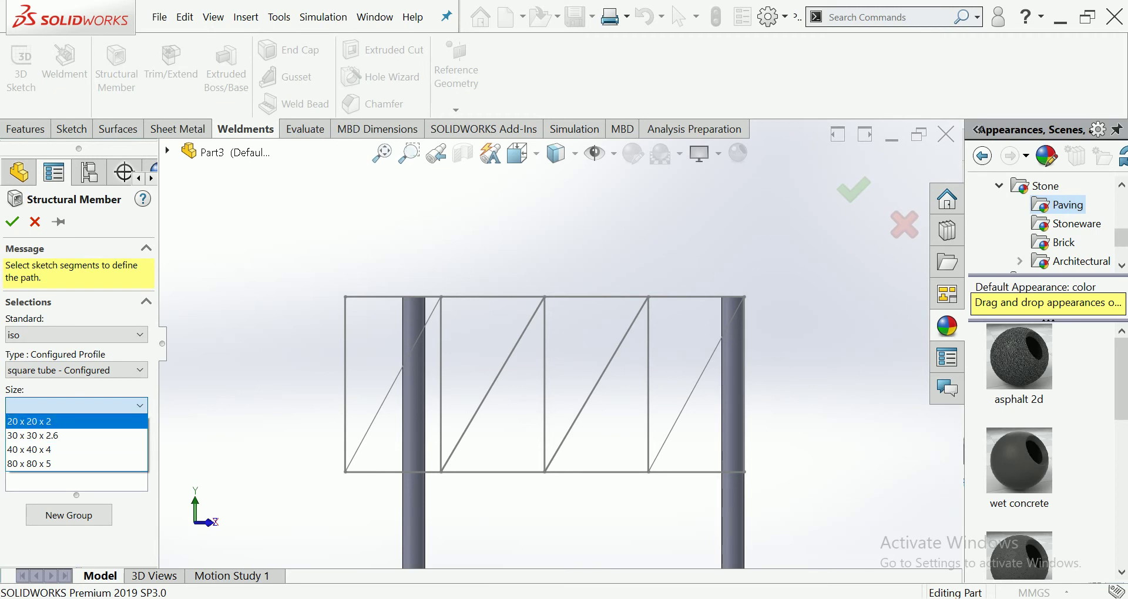
{"action": "left_click", "coordinate": [59, 421]}
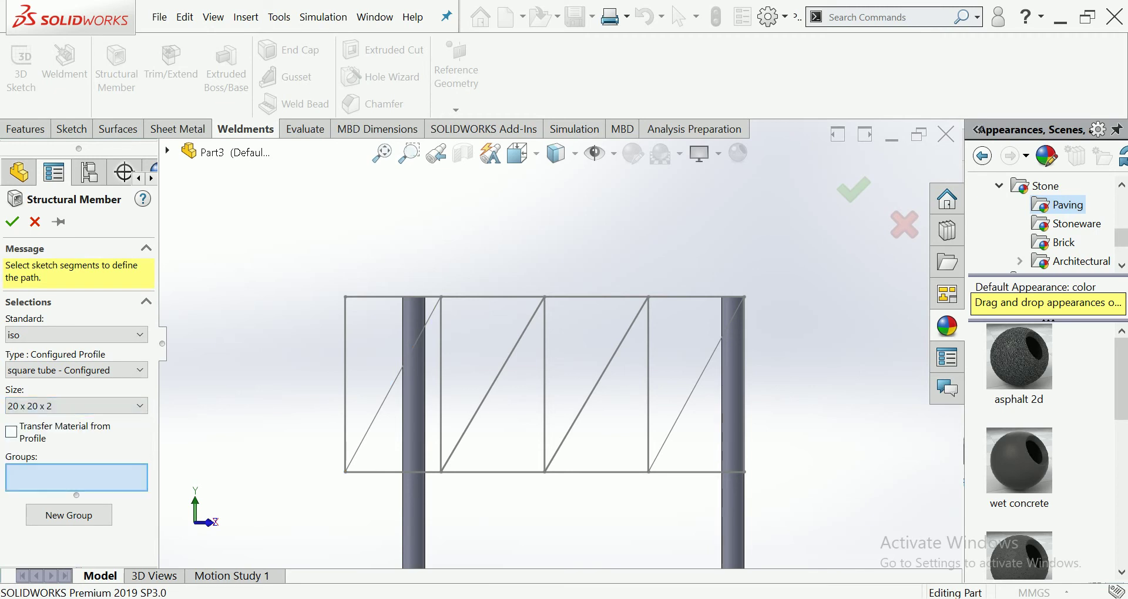
{"action": "left_click", "coordinate": [344, 315]}
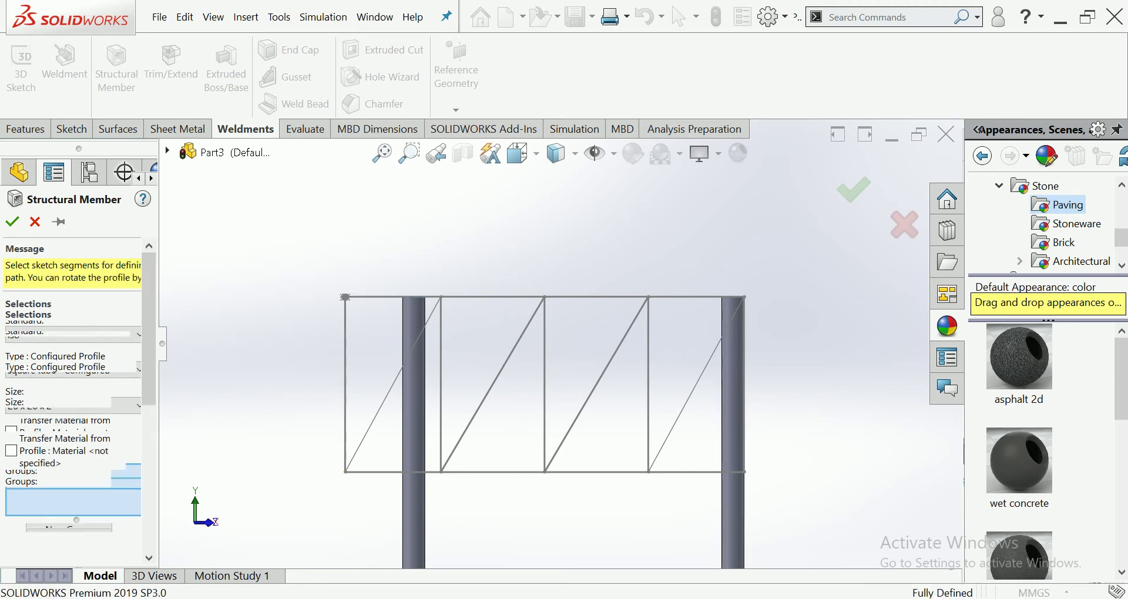
- Complete Group1 with the top, right and bottom perimeter lines
{"action": "scroll", "coordinate": [357, 315], "scroll_direction": "down", "scroll_amount": 2}
{"action": "left_click", "coordinate": [340, 289]}
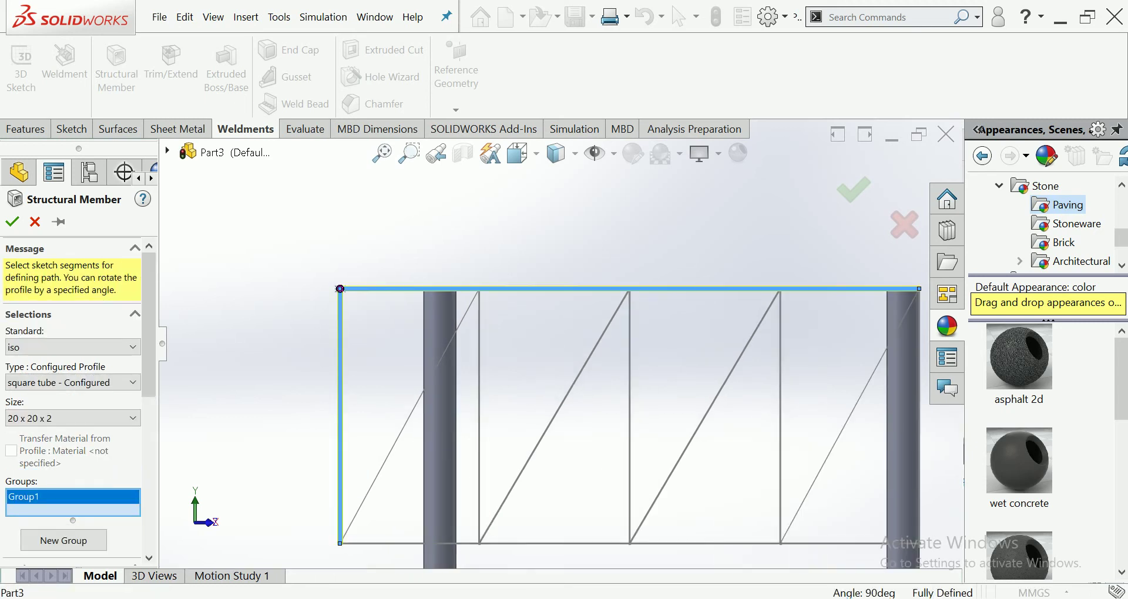
{"action": "key", "text": "z"}
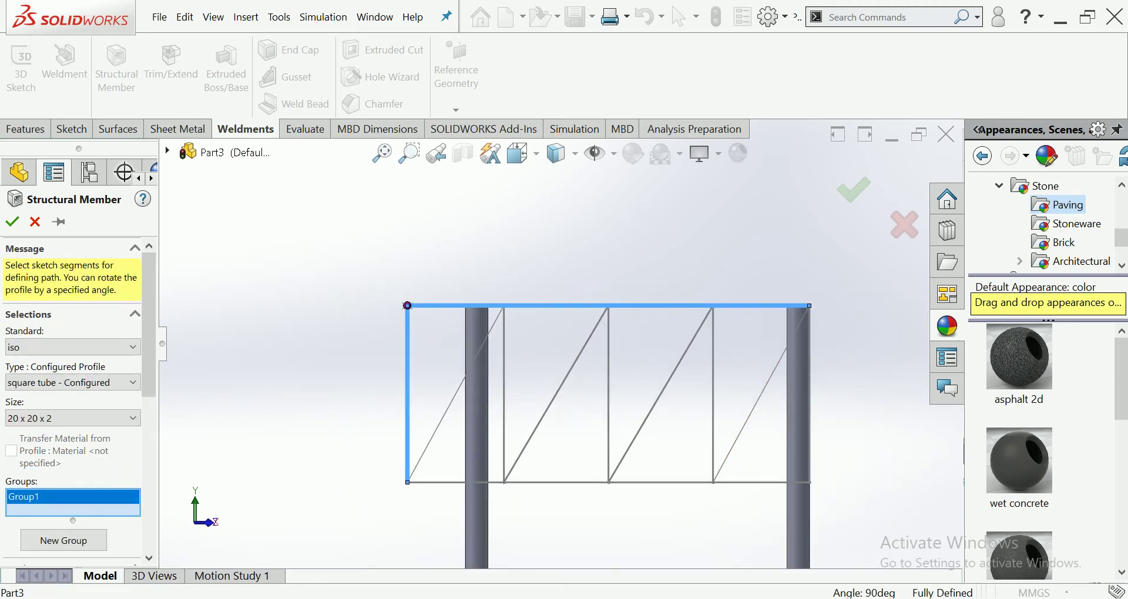
{"action": "left_click", "coordinate": [809, 393]}
{"action": "left_click", "coordinate": [658, 483]}
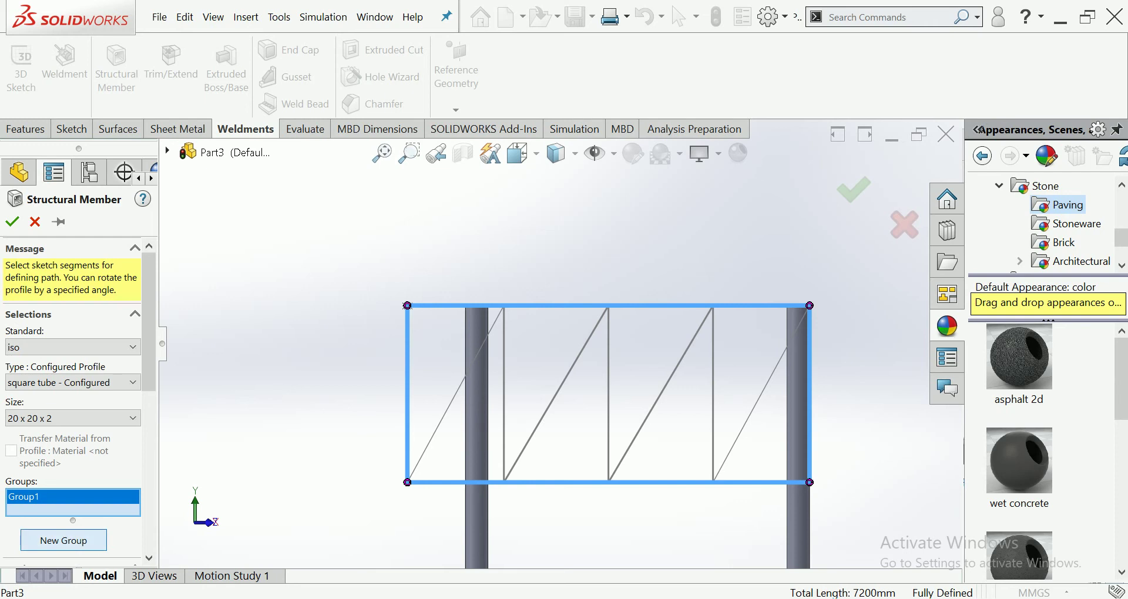
- Create Group2 with the two inner verticals and Group3 with the leftmost diagonal
{"action": "left_click", "coordinate": [63, 540]}
{"action": "left_click", "coordinate": [713, 329]}
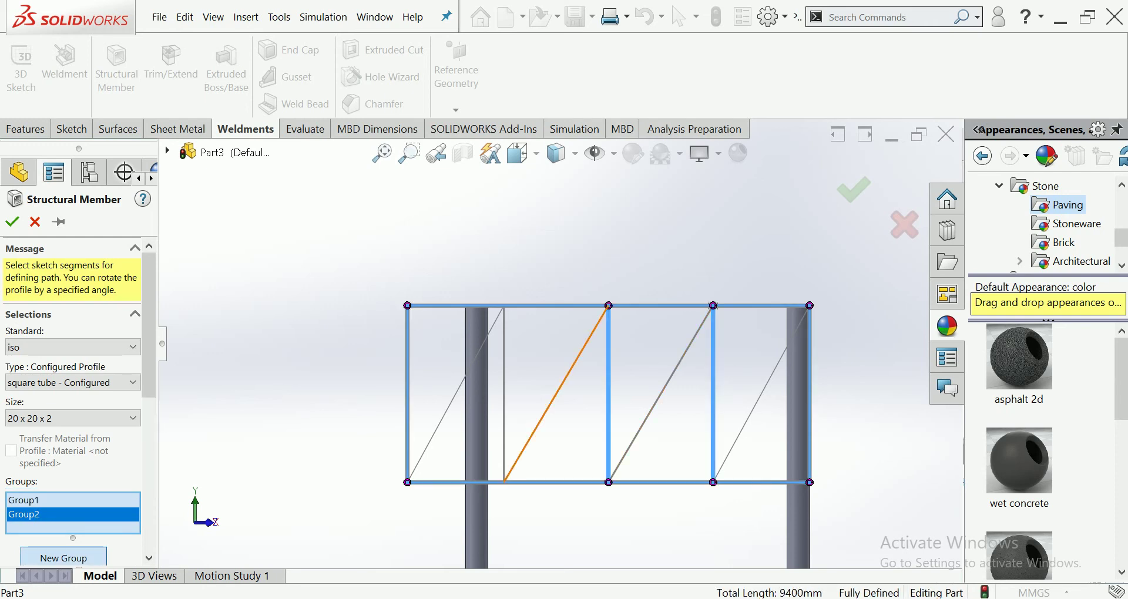
{"action": "left_click", "coordinate": [504, 394]}
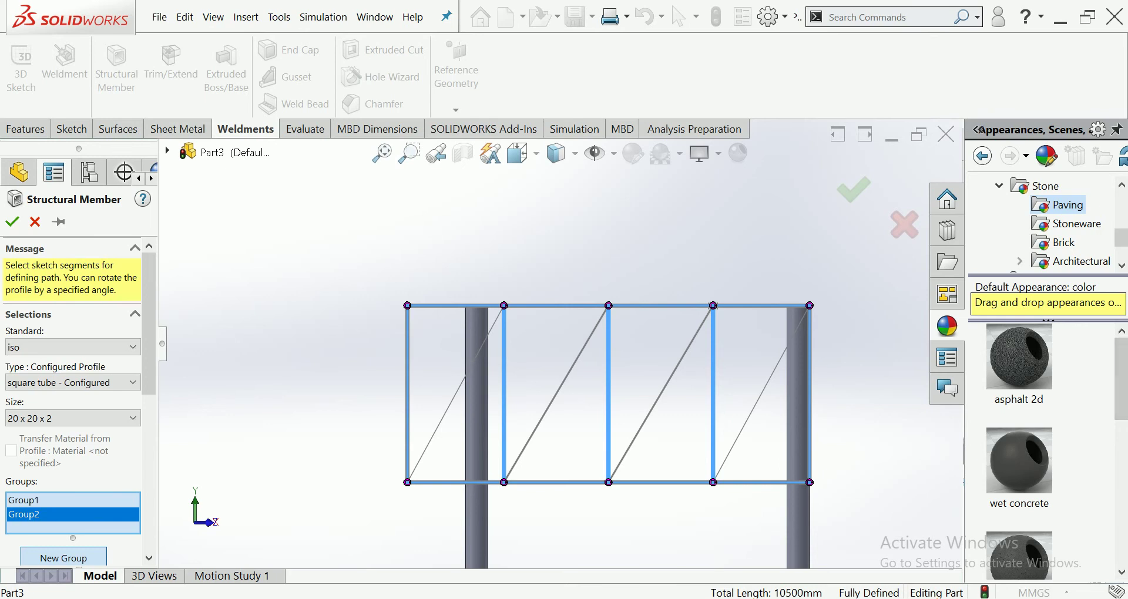
{"action": "left_click", "coordinate": [64, 557]}
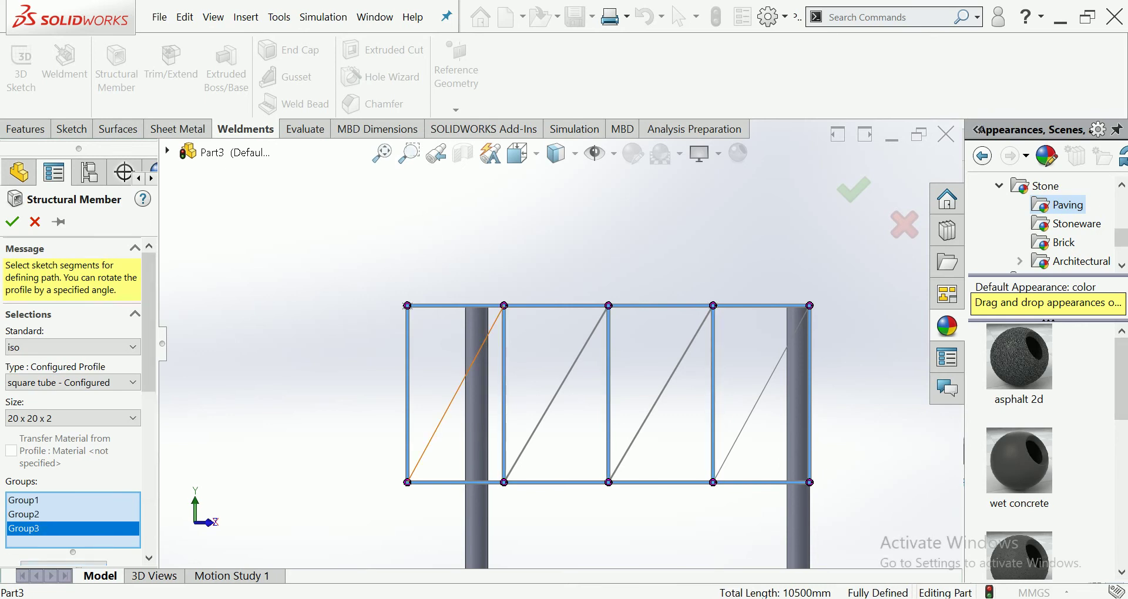
{"action": "left_click", "coordinate": [456, 393]}
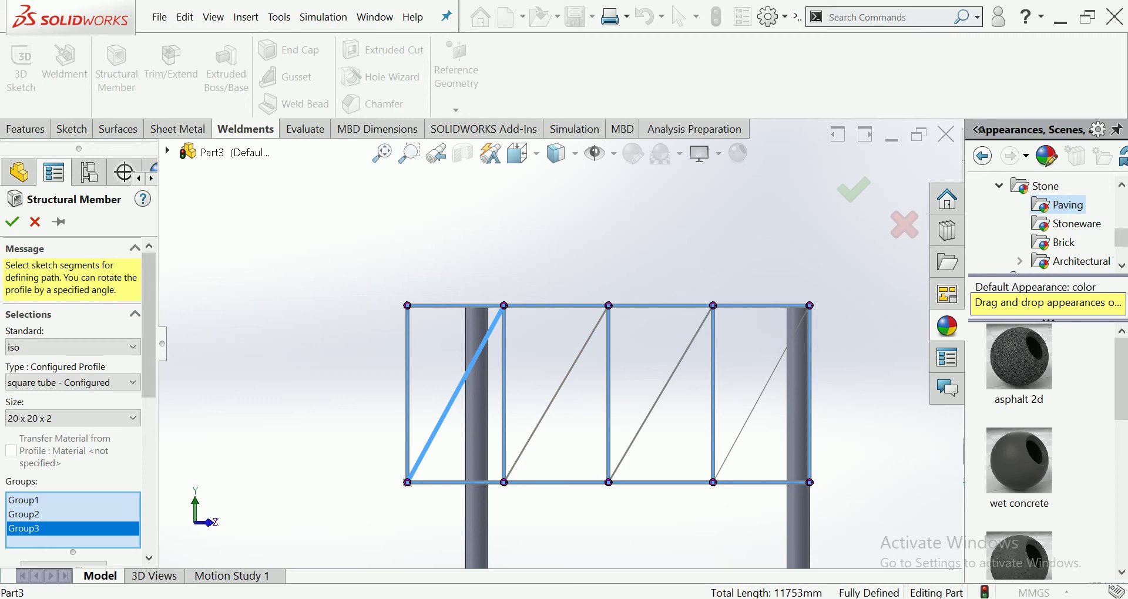
- Put the middle two diagonals in Group4 and the last diagonal in Group5
{"action": "scroll", "coordinate": [73, 399], "scroll_direction": "down", "scroll_amount": 4}
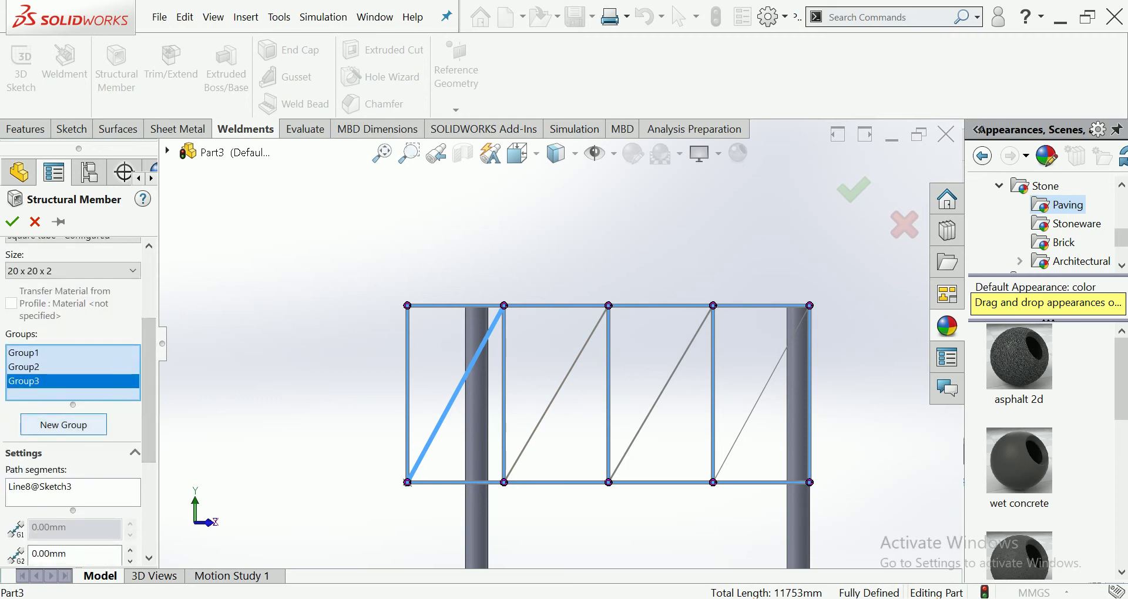
{"action": "left_click", "coordinate": [64, 424]}
{"action": "left_click", "coordinate": [556, 394]}
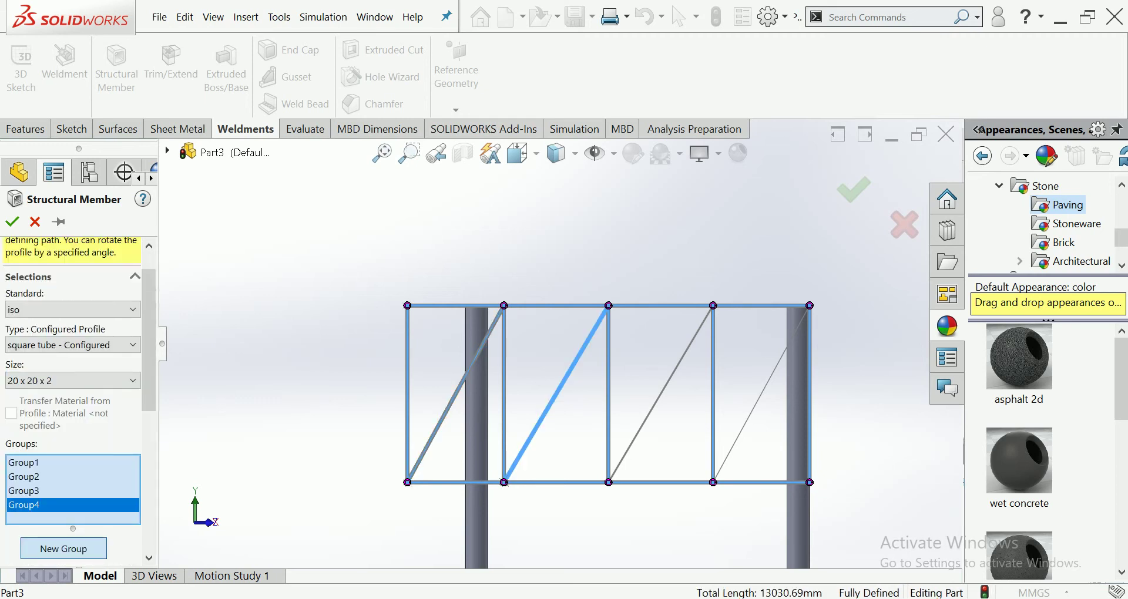
{"action": "left_click", "coordinate": [660, 393]}
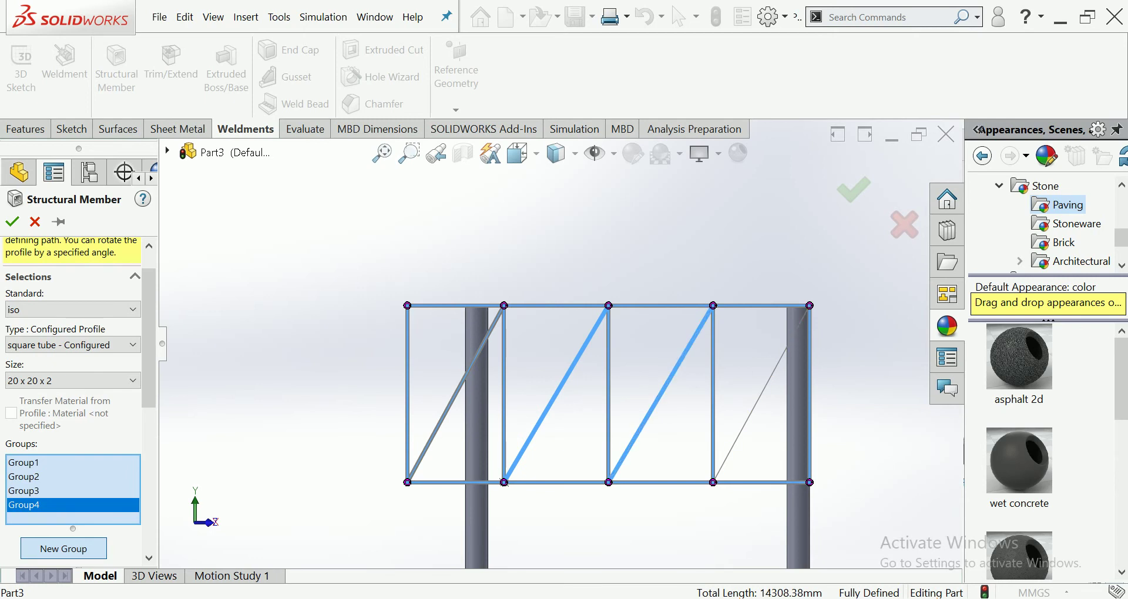
{"action": "left_click", "coordinate": [64, 548]}
{"action": "left_click", "coordinate": [762, 394]}
{"action": "mouse_move", "coordinate": [761, 394]}
{"action": "middle_mouse_down"}
{"action": "mouse_move", "coordinate": [734, 469]}
{"action": "mouse_move", "coordinate": [691, 519]}
{"action": "middle_mouse_up"}
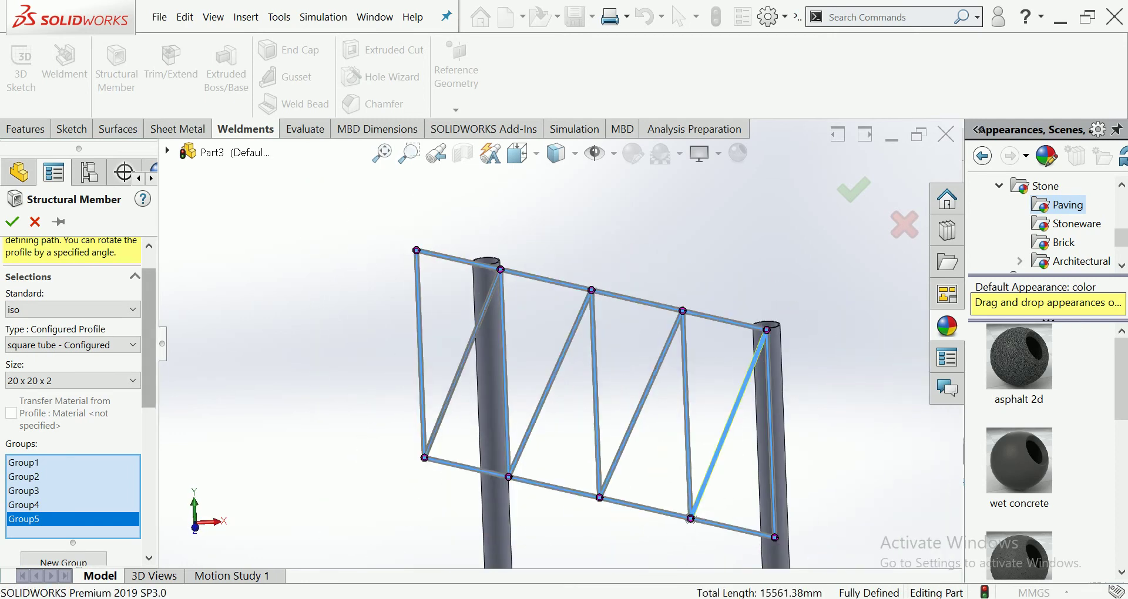
- Set the structural member size to 30 x 30 x 2.6 square tube and build the members
{"action": "left_click", "coordinate": [23, 462]}
{"action": "mouse_move", "coordinate": [416, 252]}
{"action": "middle_mouse_down"}
{"action": "mouse_move", "coordinate": [440, 266]}
{"action": "mouse_move", "coordinate": [434, 177]}
{"action": "middle_mouse_up"}
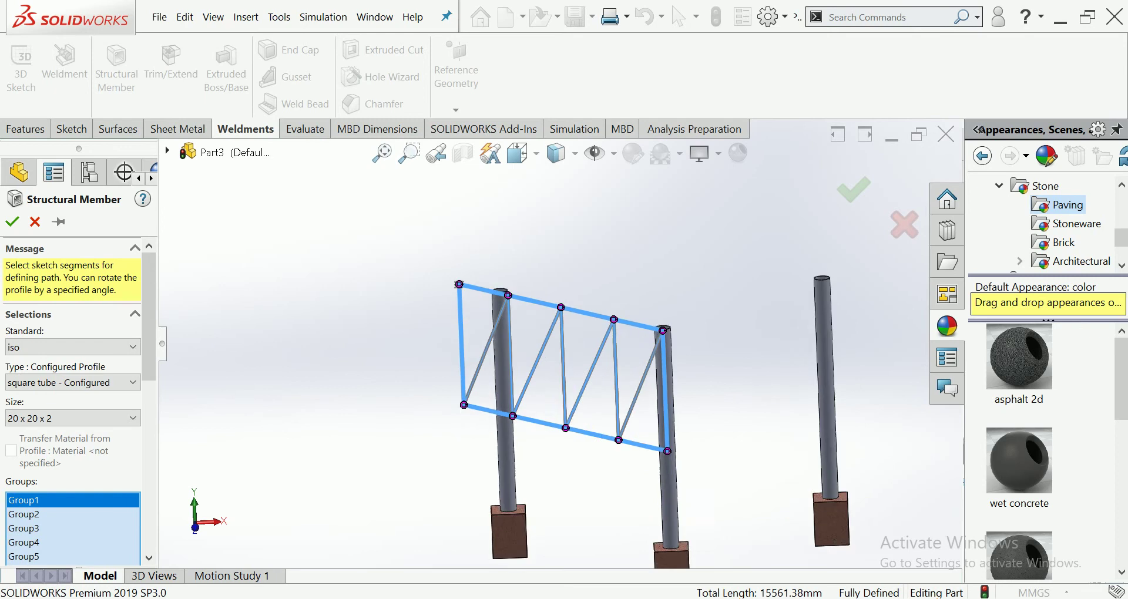
{"action": "key", "text": "f"}
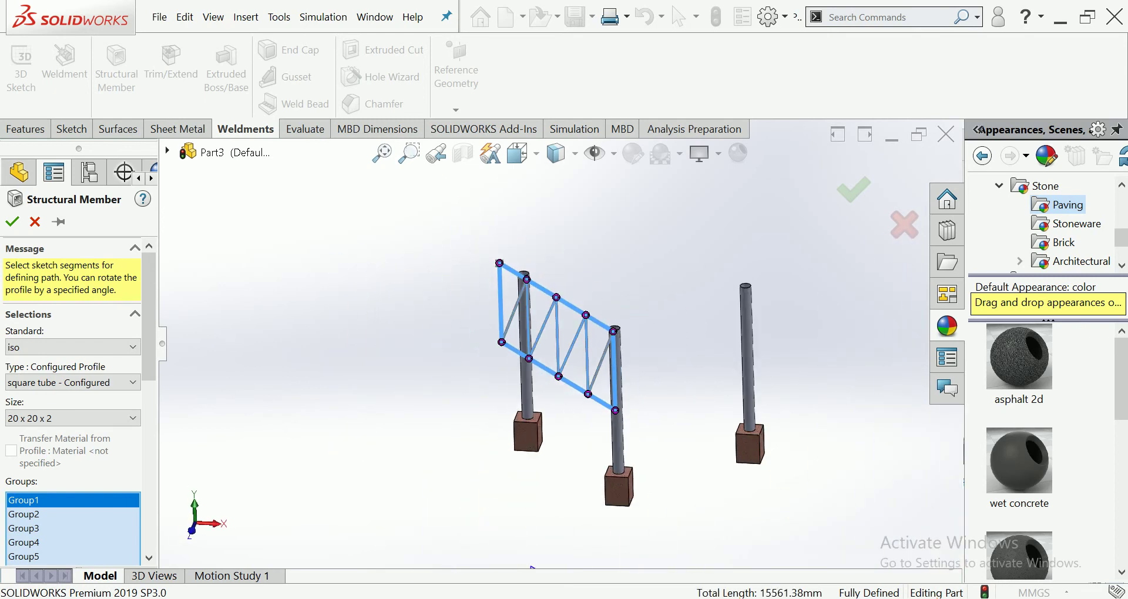
{"action": "scroll", "coordinate": [73, 399], "scroll_direction": "down", "scroll_amount": 5}
{"action": "scroll", "coordinate": [73, 399], "scroll_direction": "up", "scroll_amount": 4}
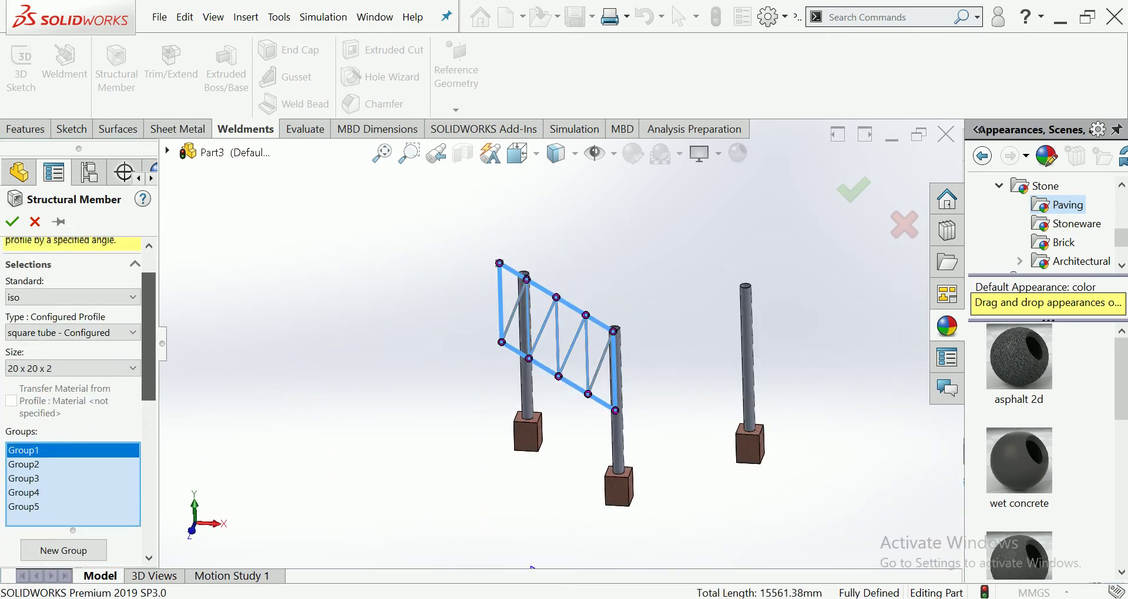
{"action": "left_click", "coordinate": [72, 375]}
{"action": "left_click", "coordinate": [65, 420]}
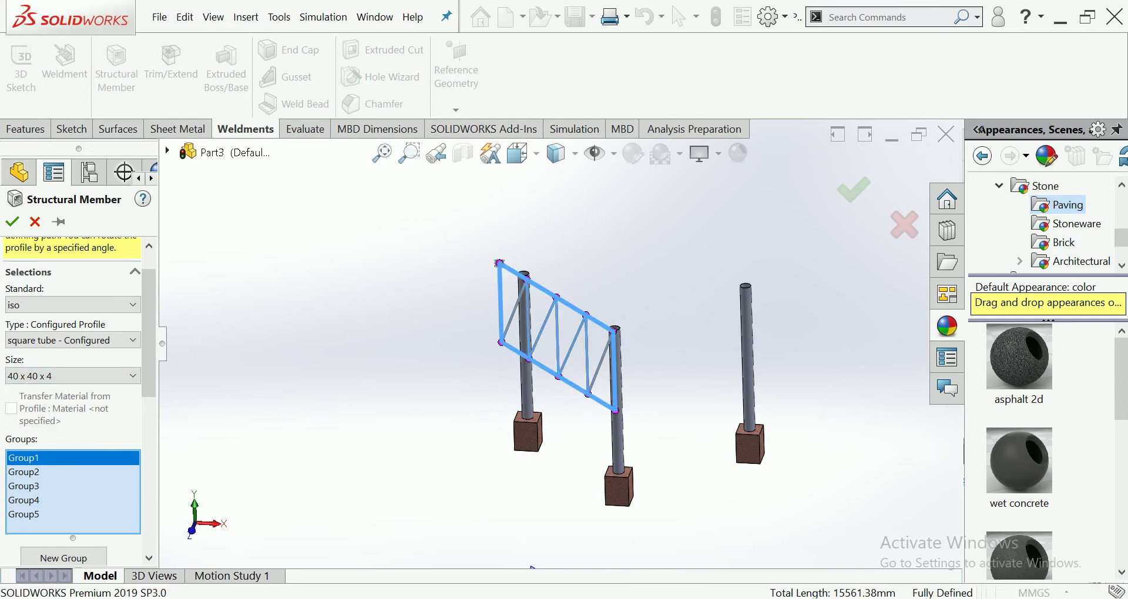
{"action": "scroll", "coordinate": [631, 313], "scroll_direction": "down", "scroll_amount": 3}
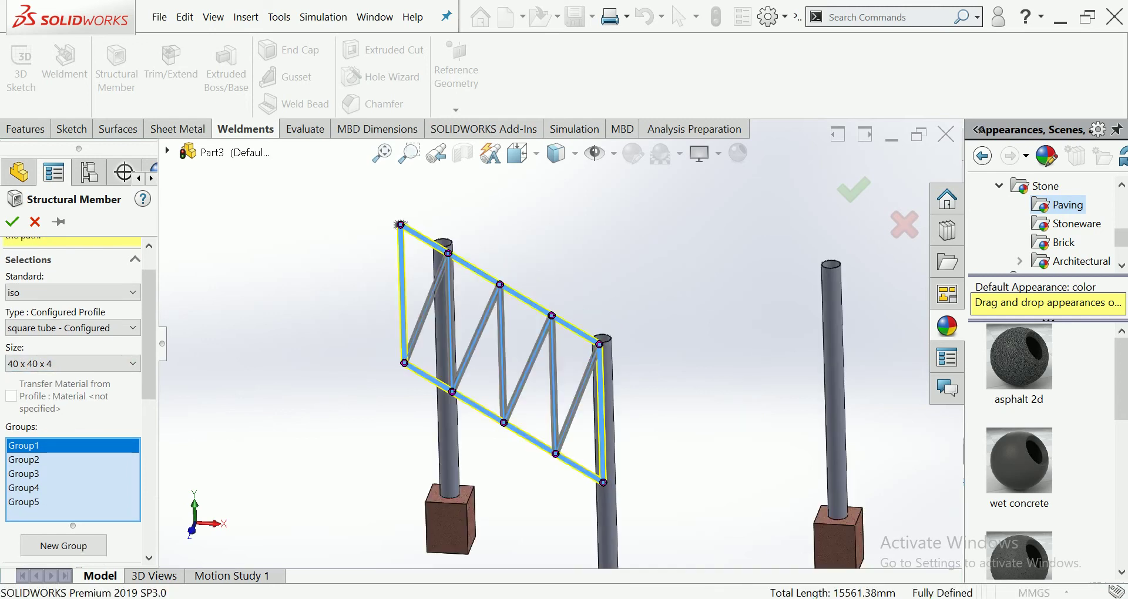
{"action": "left_click", "coordinate": [73, 364]}
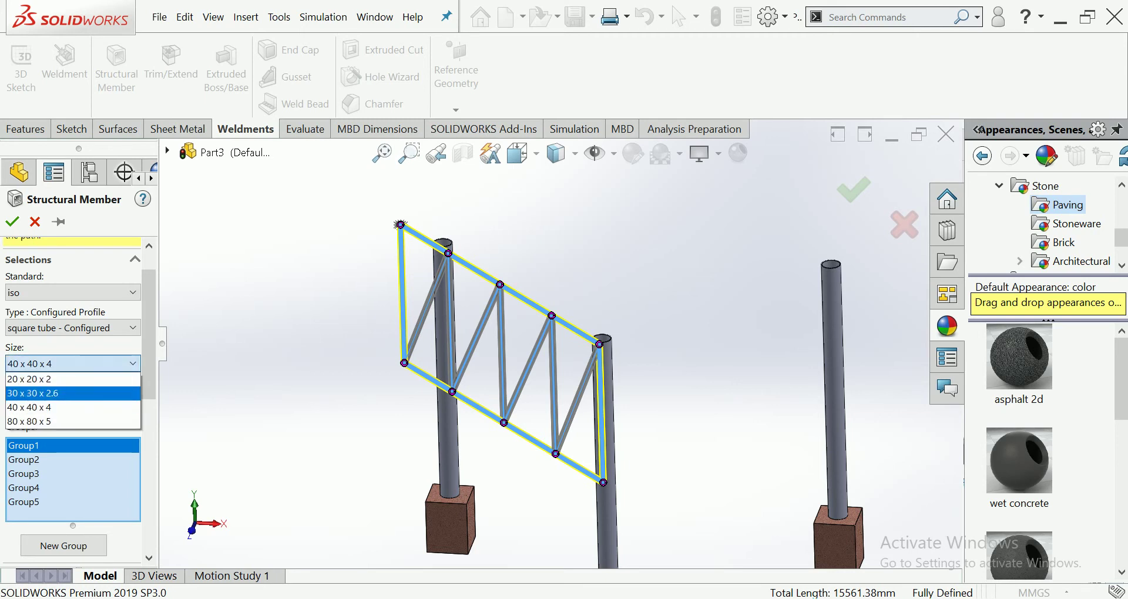
{"action": "left_click", "coordinate": [64, 390]}
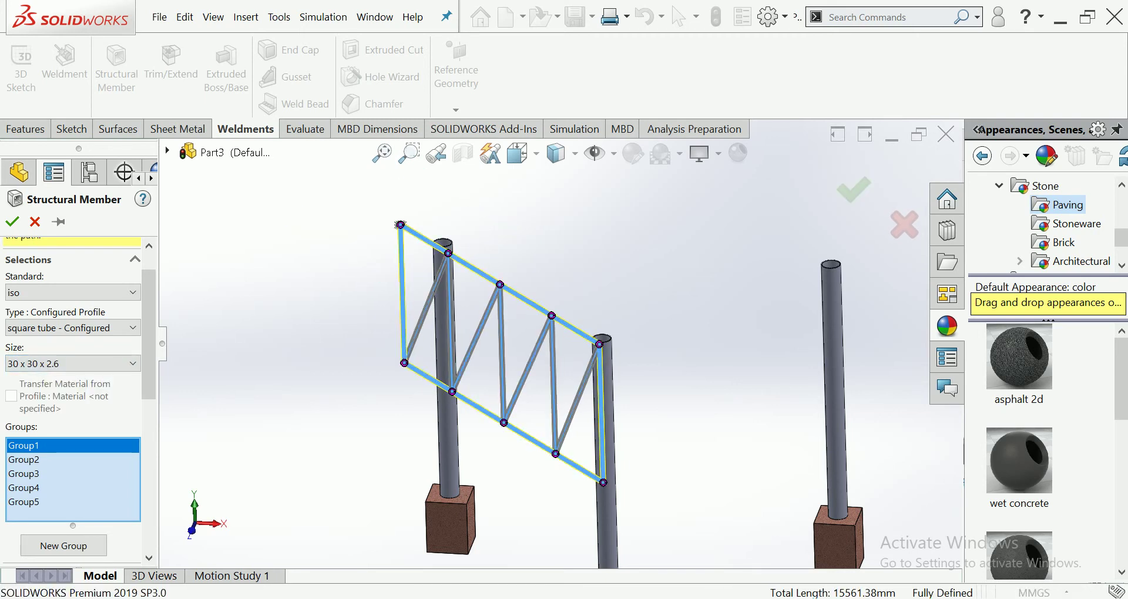
{"action": "left_click", "coordinate": [12, 222]}
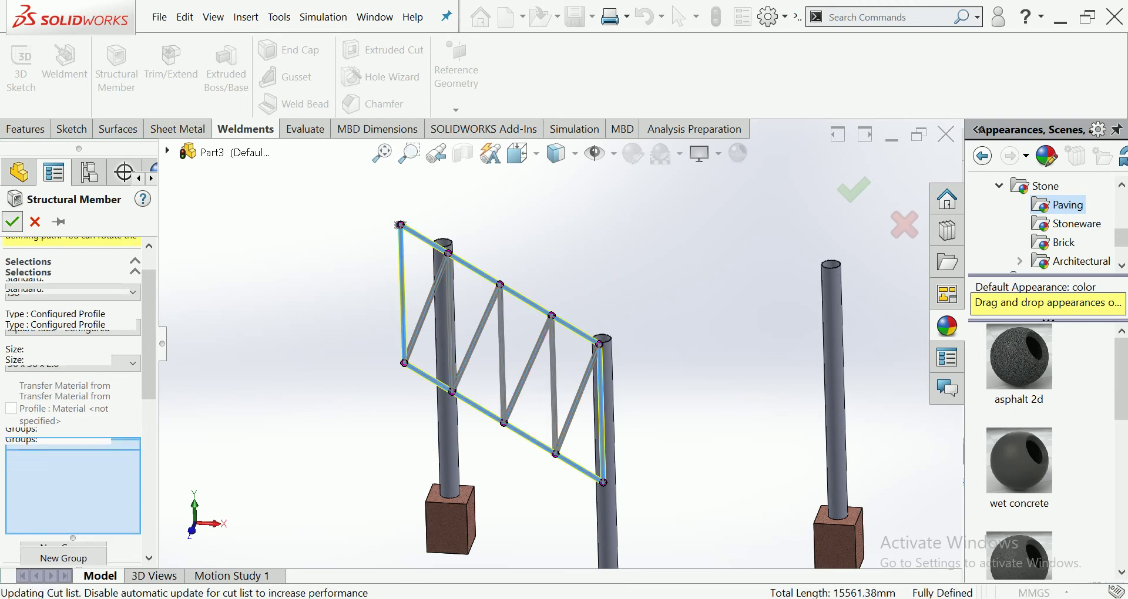
- Orbit to a near-front view, zoom in and select the top frame rail's face
{"action": "scroll", "coordinate": [656, 351], "scroll_direction": "down", "scroll_amount": 3}
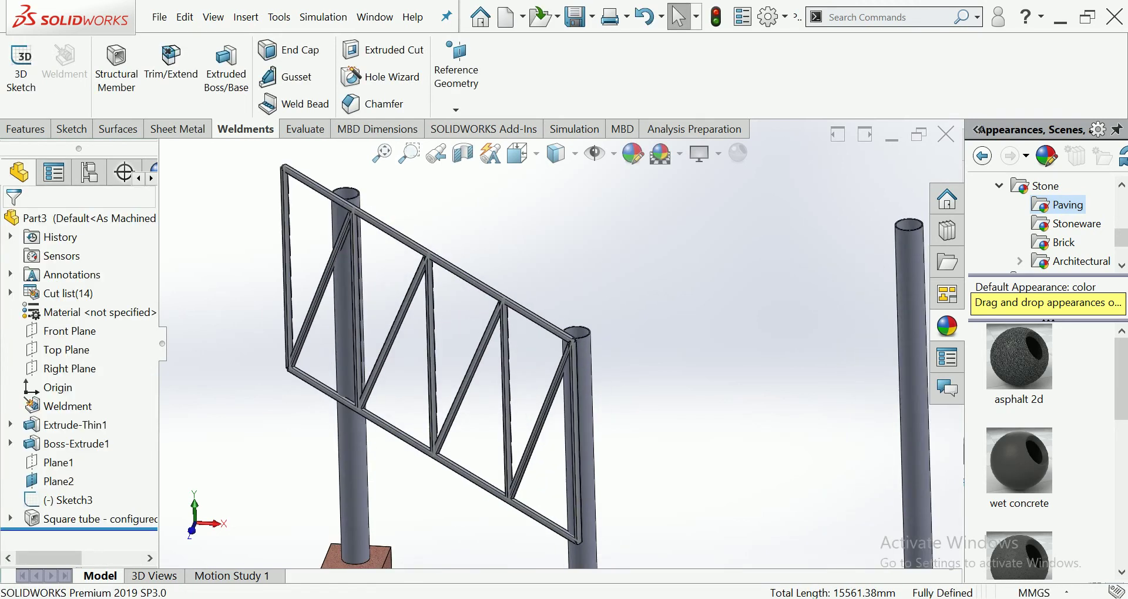
{"action": "scroll", "coordinate": [558, 353], "scroll_direction": "up", "scroll_amount": 3}
{"action": "middle_click_drag", "start_coordinate": [558, 353], "coordinate": [617, 353]}
{"action": "scroll", "coordinate": [558, 294], "scroll_direction": "down", "scroll_amount": 5}
{"action": "scroll", "coordinate": [363, 254], "scroll_direction": "down", "scroll_amount": 3}
{"action": "scroll", "coordinate": [363, 254], "scroll_direction": "down", "scroll_amount": 4}
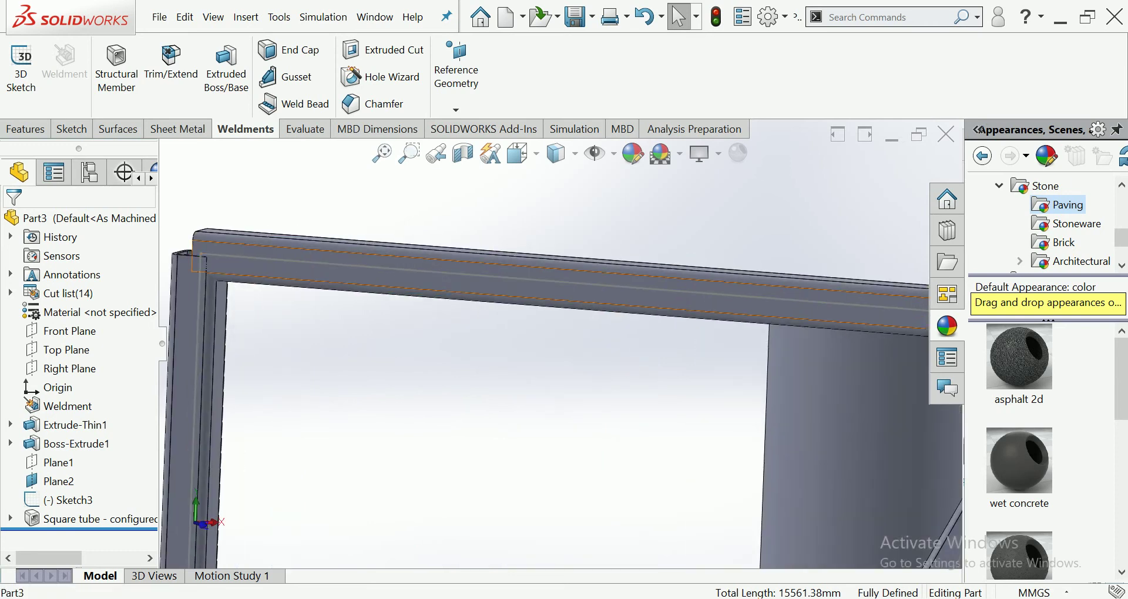
{"action": "left_click", "coordinate": [411, 276]}
- Sketch on the rail face in normal view a corner rectangle enclosing the whole truss
{"action": "left_click", "coordinate": [433, 233]}
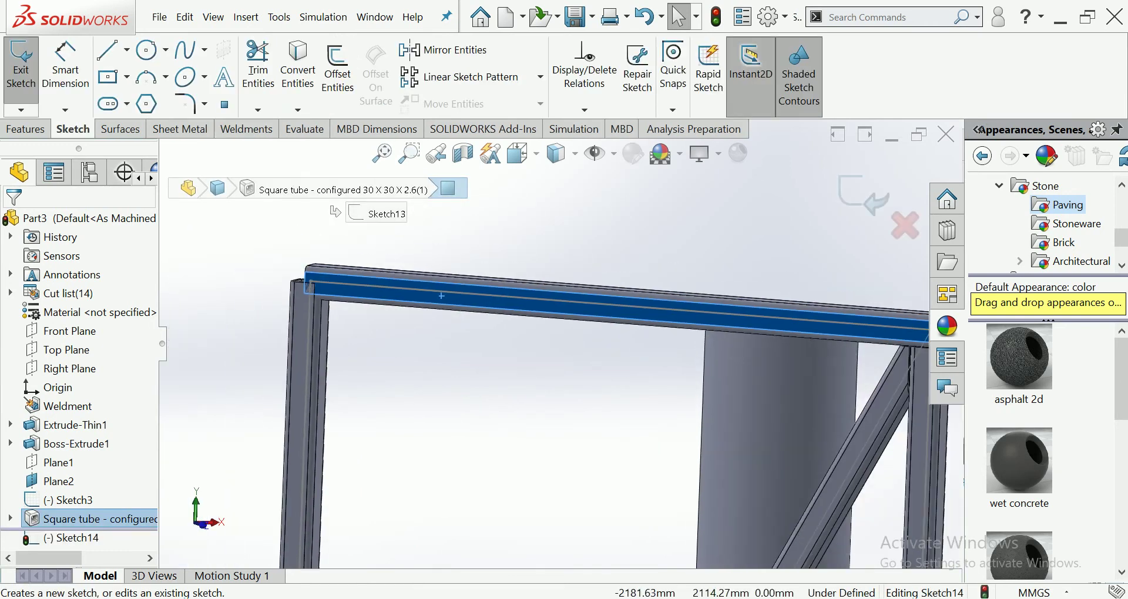
{"action": "left_click", "coordinate": [521, 153]}
{"action": "left_click", "coordinate": [631, 266]}
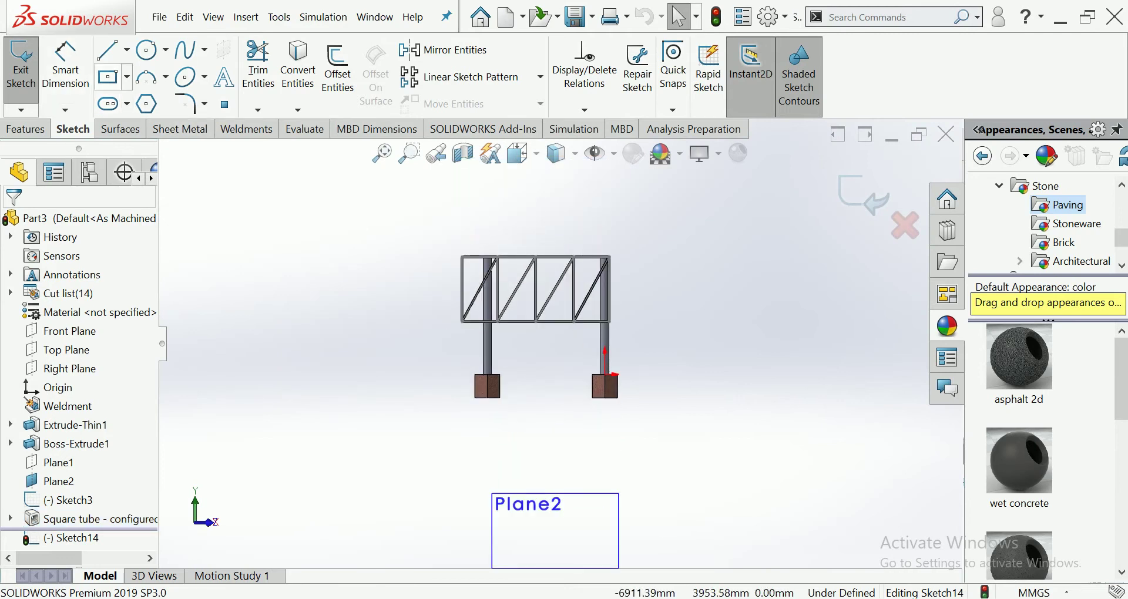
{"action": "left_click", "coordinate": [107, 77]}
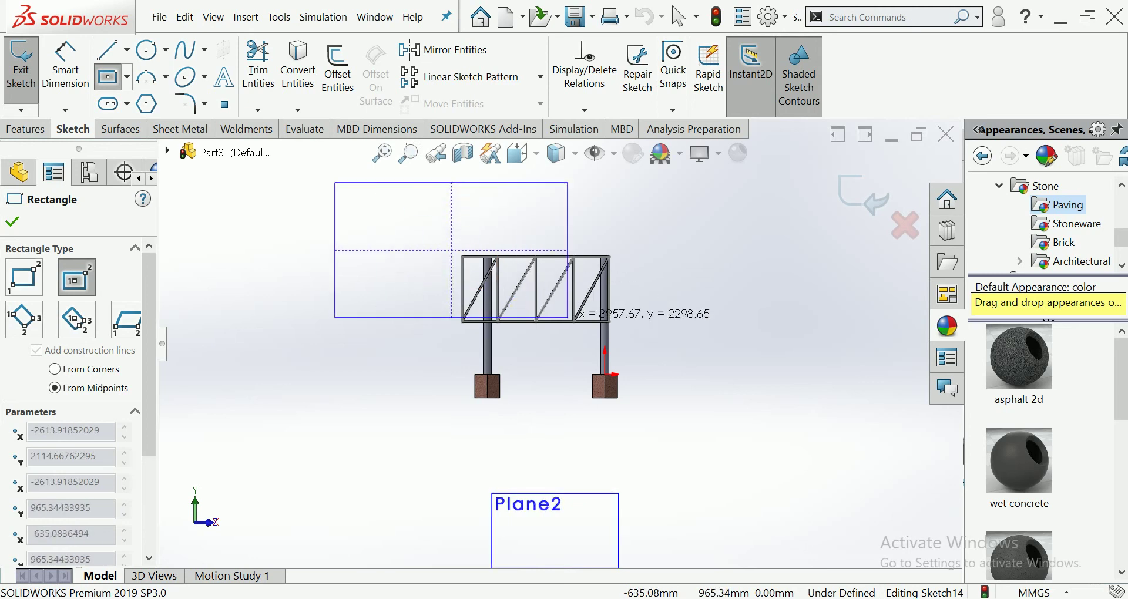
{"action": "left_click", "coordinate": [24, 276]}
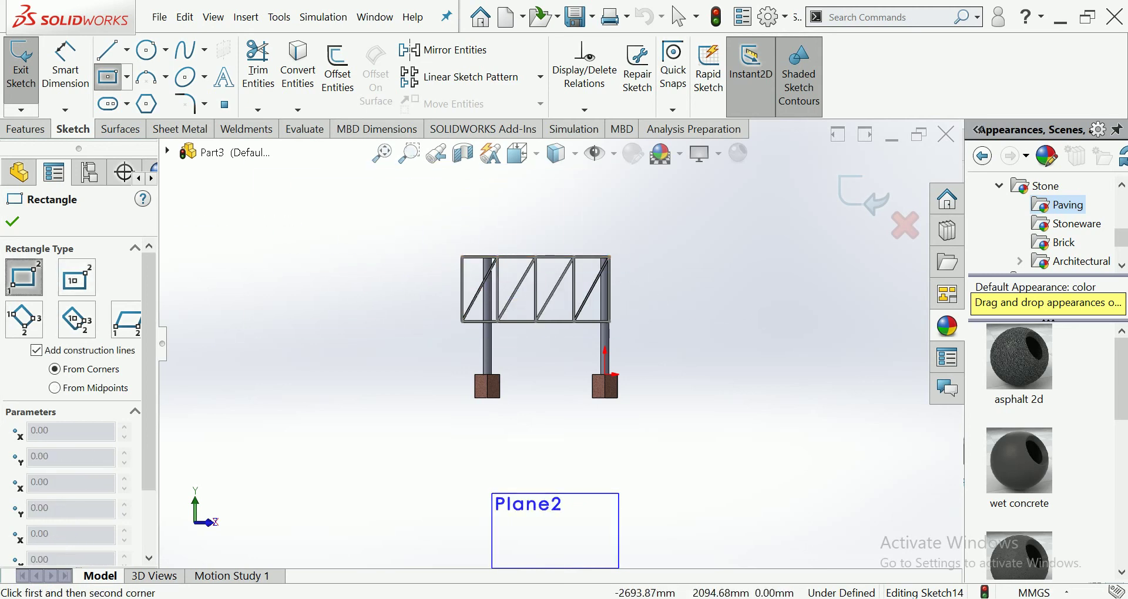
{"action": "left_click", "coordinate": [461, 256]}
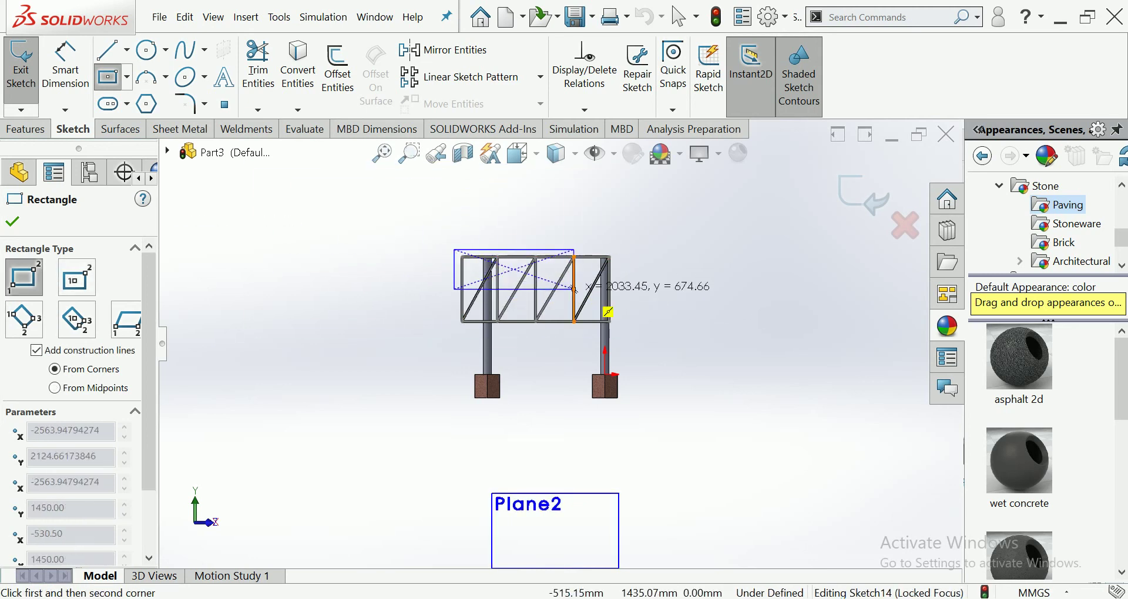
{"action": "scroll", "coordinate": [617, 320], "scroll_direction": "up", "scroll_amount": 5}
{"action": "scroll", "coordinate": [591, 334], "scroll_direction": "up", "scroll_amount": 2}
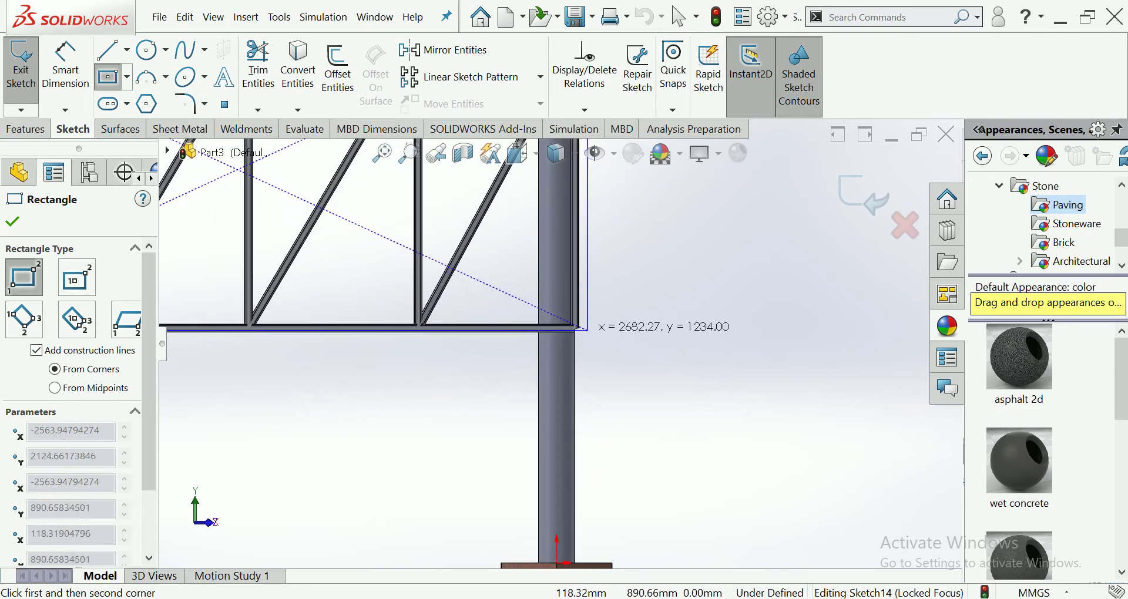
{"action": "scroll", "coordinate": [578, 339], "scroll_direction": "up", "scroll_amount": 2}
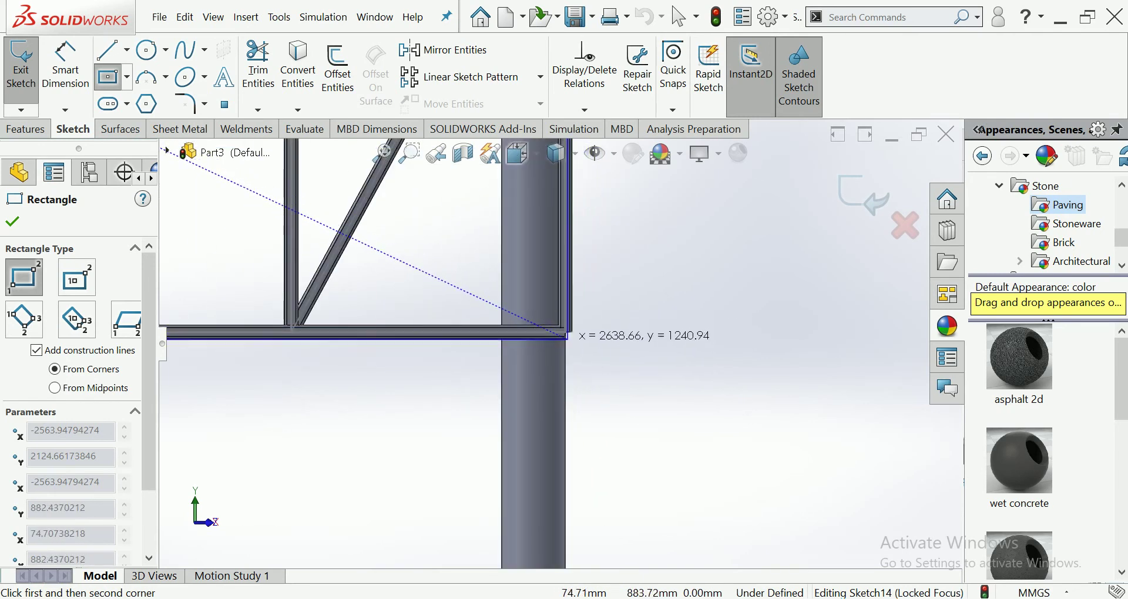
{"action": "scroll", "coordinate": [567, 341], "scroll_direction": "up", "scroll_amount": 1}
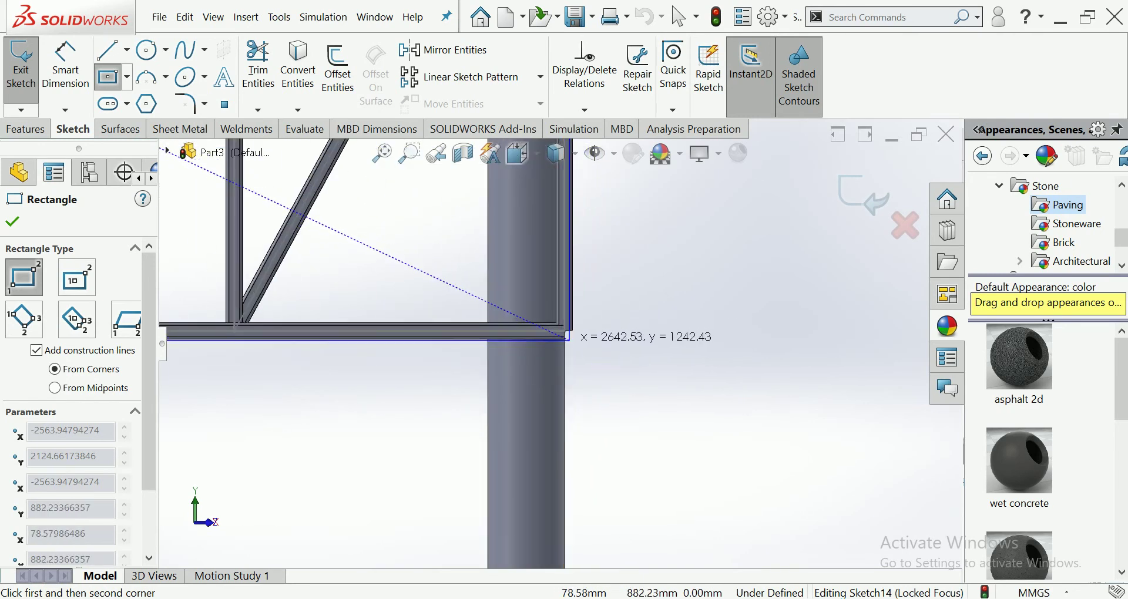
{"action": "left_click", "coordinate": [566, 336]}
{"action": "scroll", "coordinate": [566, 338], "scroll_direction": "down", "scroll_amount": 2}
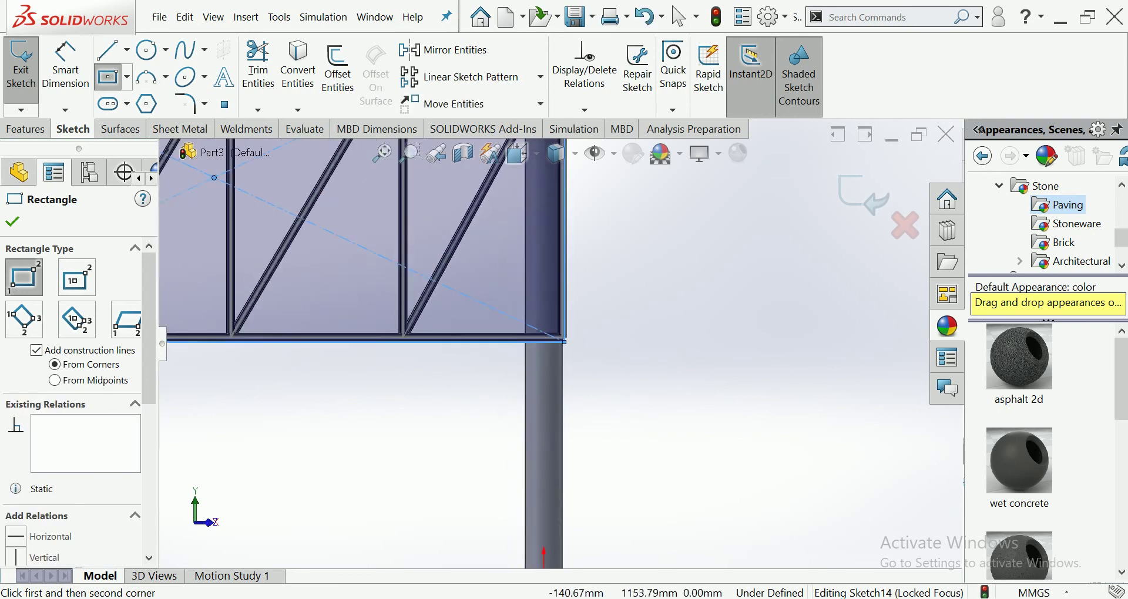
{"action": "scroll", "coordinate": [564, 341], "scroll_direction": "down", "scroll_amount": 3}
{"action": "key", "text": "Escape"}
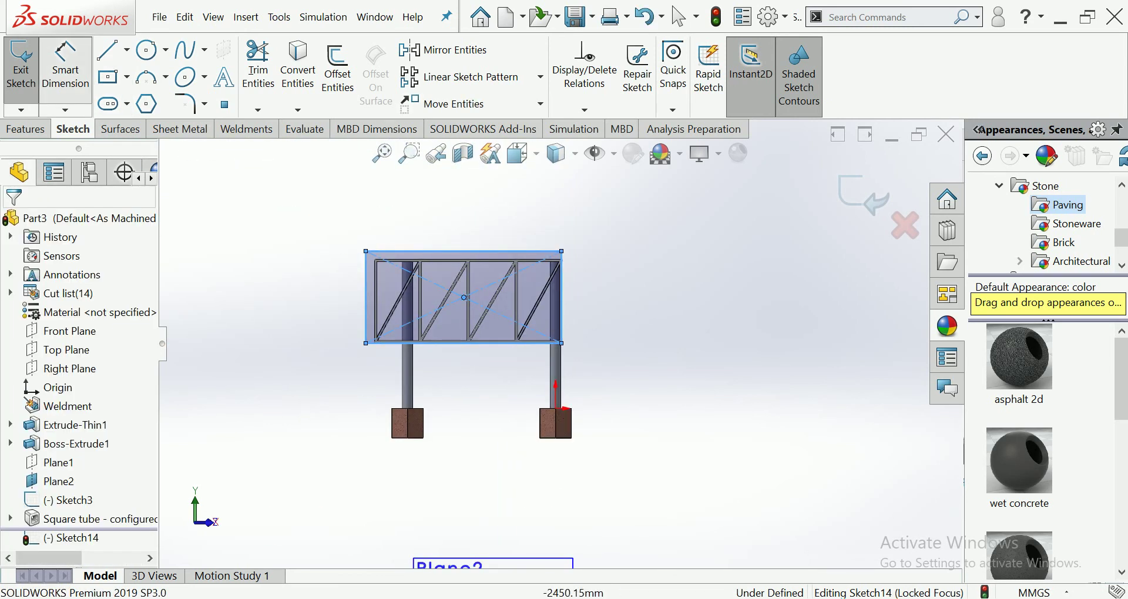
- Drag the rectangle's top and left edges onto the frame's outer edges
{"action": "scroll", "coordinate": [385, 263], "scroll_direction": "up", "scroll_amount": 3}
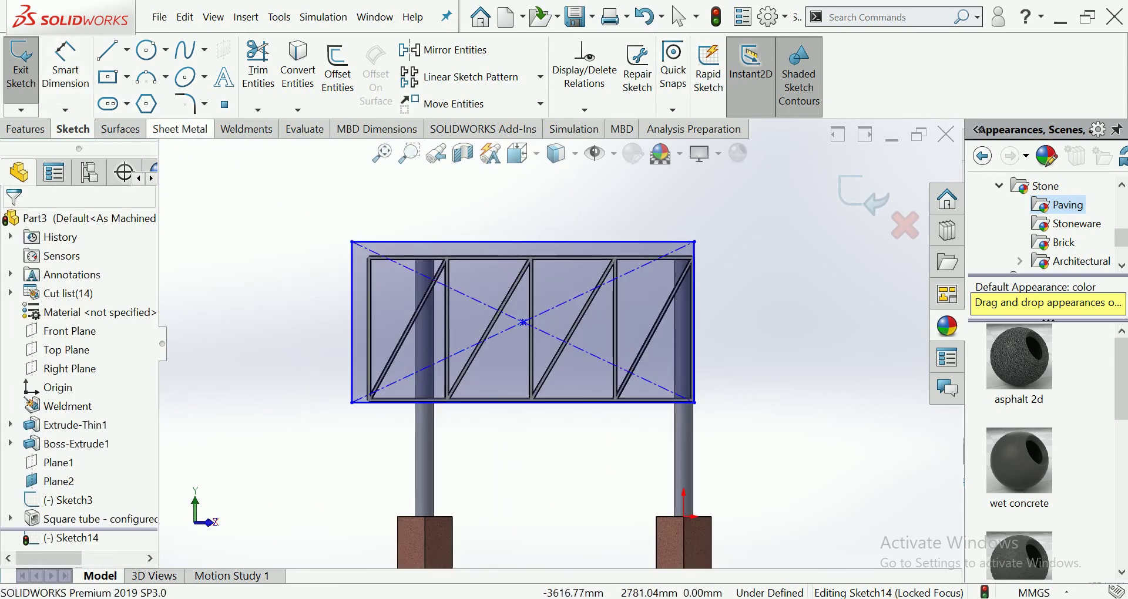
{"action": "left_click", "coordinate": [679, 16]}
{"action": "left_click_drag", "start_coordinate": [424, 242], "coordinate": [427, 256]}
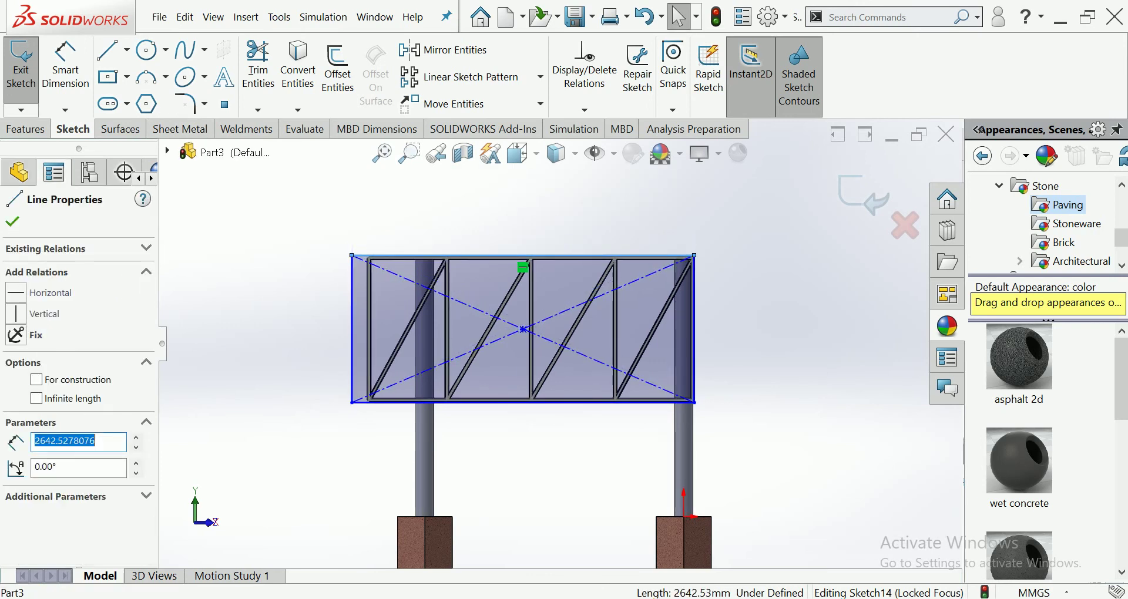
{"action": "left_click_drag", "start_coordinate": [351, 329], "coordinate": [368, 329]}
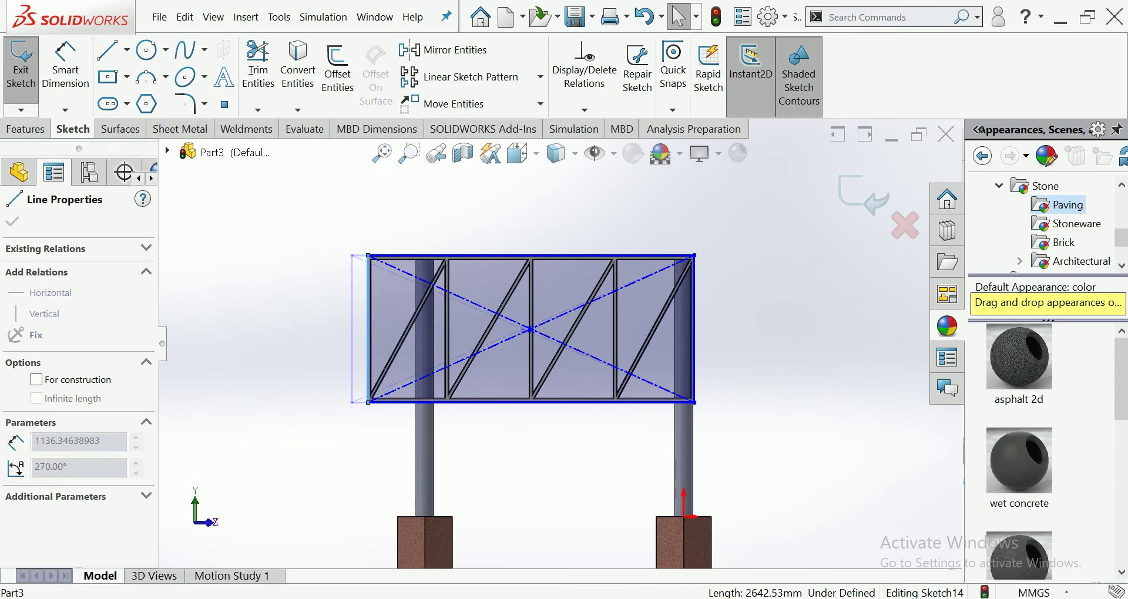
{"action": "key", "text": "Escape"}
{"action": "scroll", "coordinate": [837, 331], "scroll_direction": "down", "scroll_amount": 2}
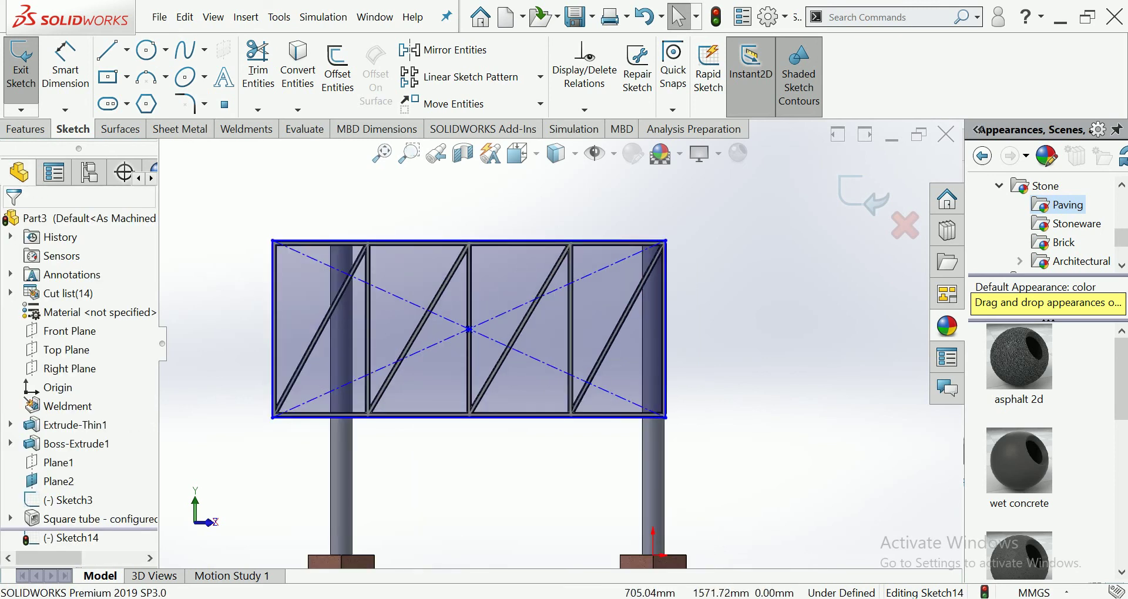
{"action": "scroll", "coordinate": [676, 246], "scroll_direction": "down", "scroll_amount": 4}
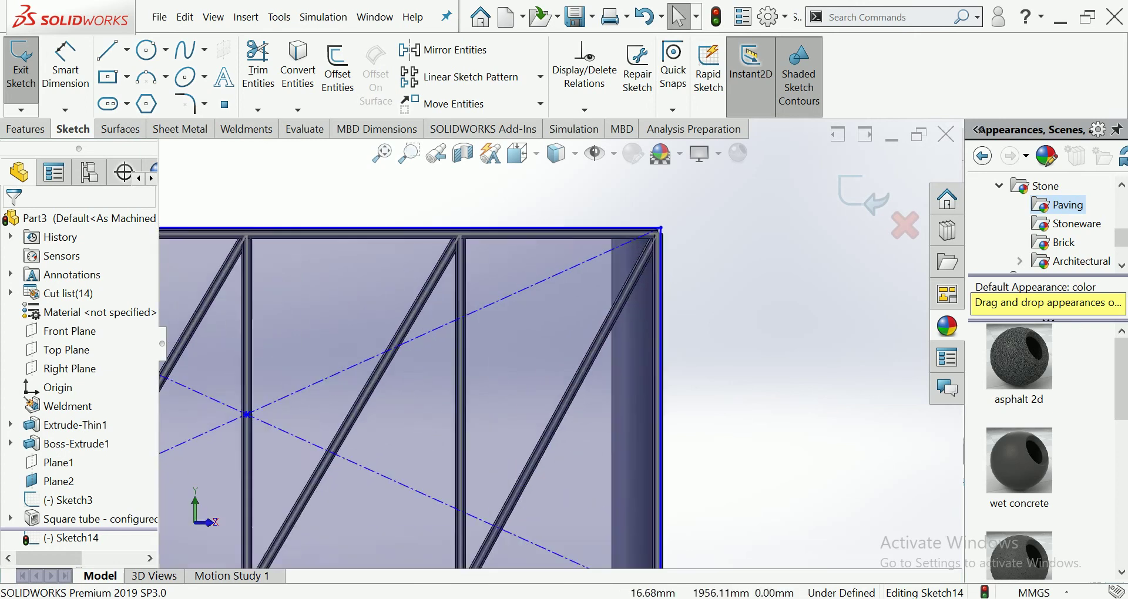
{"action": "scroll", "coordinate": [676, 247], "scroll_direction": "down", "scroll_amount": 4}
- Dimension the rectangle's top edge to a width of 2520
{"action": "key", "text": "z"}
{"action": "key", "text": "z"}
{"action": "key", "text": "z"}
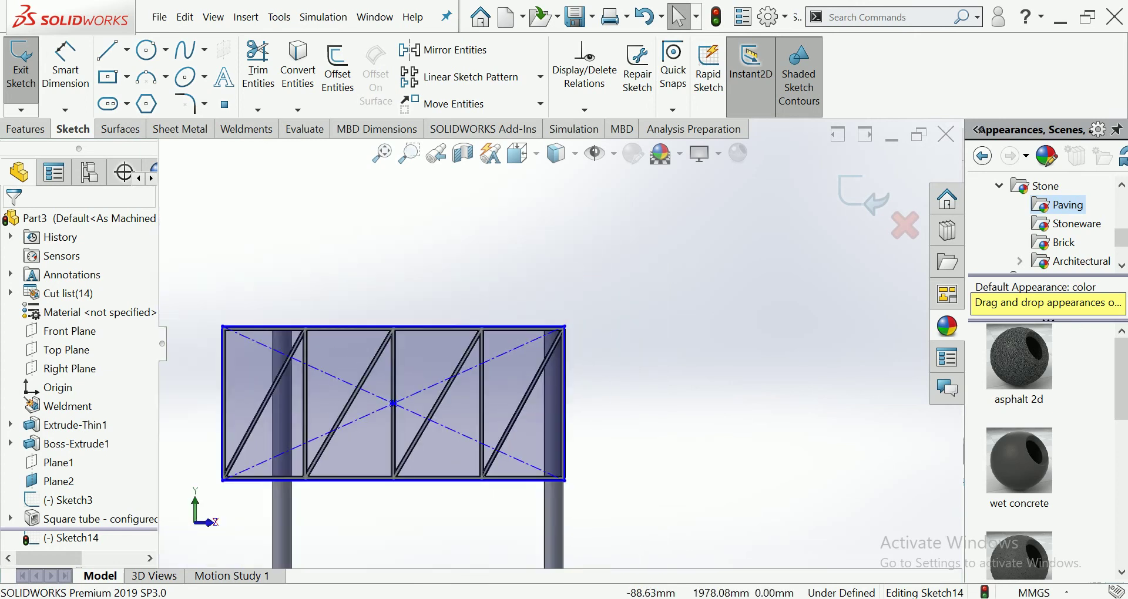
{"action": "key", "text": "z"}
{"action": "left_click", "coordinate": [65, 64]}
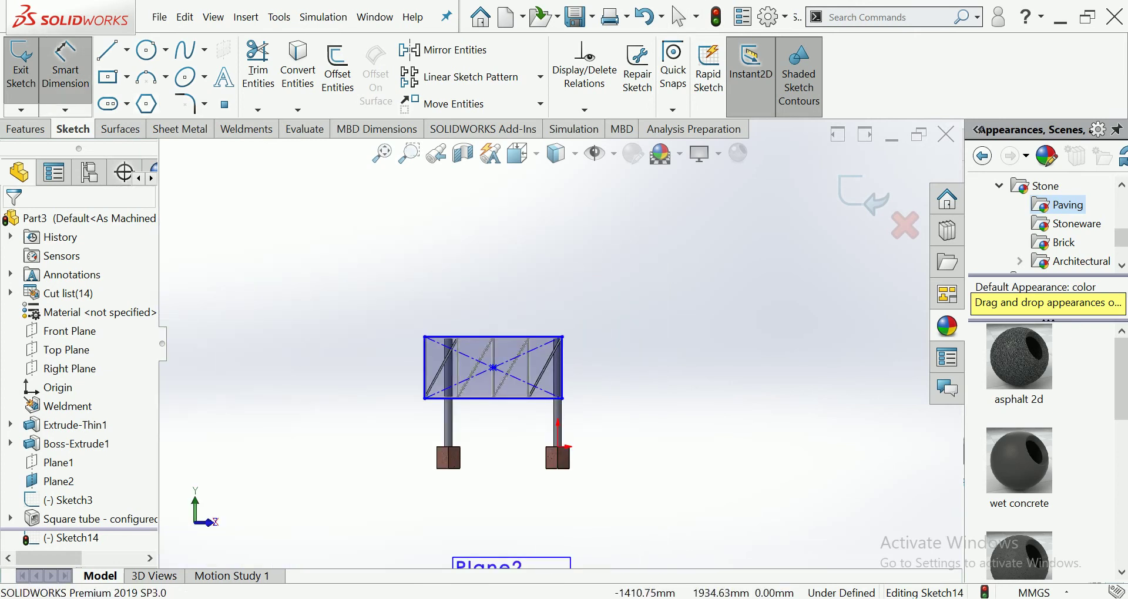
{"action": "left_click", "coordinate": [494, 336]}
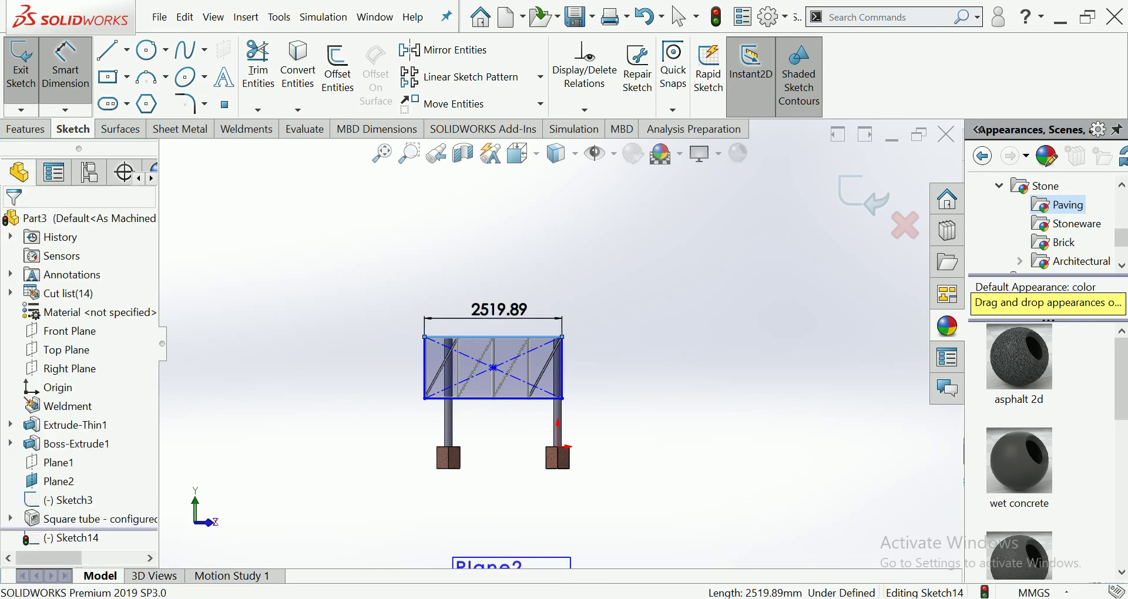
{"action": "left_click", "coordinate": [493, 317]}
{"action": "type", "text": "2520"}
{"action": "key", "text": "Return"}
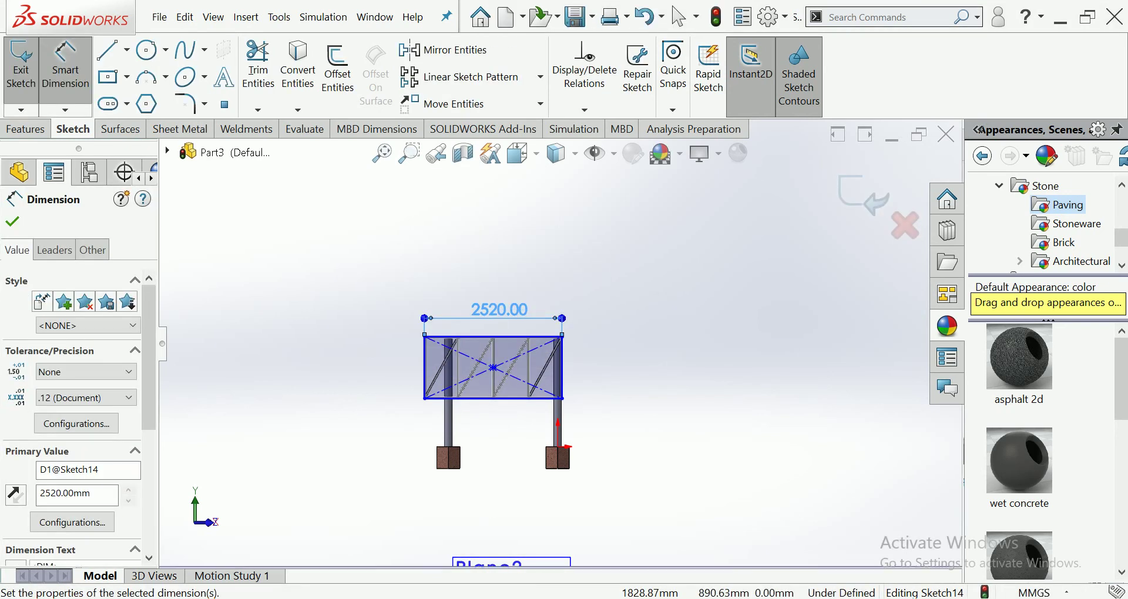
{"action": "key", "text": "Escape"}
- Dimension the rectangle's left edge to a height of 1136
{"action": "scroll", "coordinate": [515, 368], "scroll_direction": "down", "scroll_amount": 3}
{"action": "left_click", "coordinate": [358, 367]}
{"action": "left_click", "coordinate": [317, 365]}
{"action": "type", "text": "1136"}
{"action": "key", "text": "Return"}
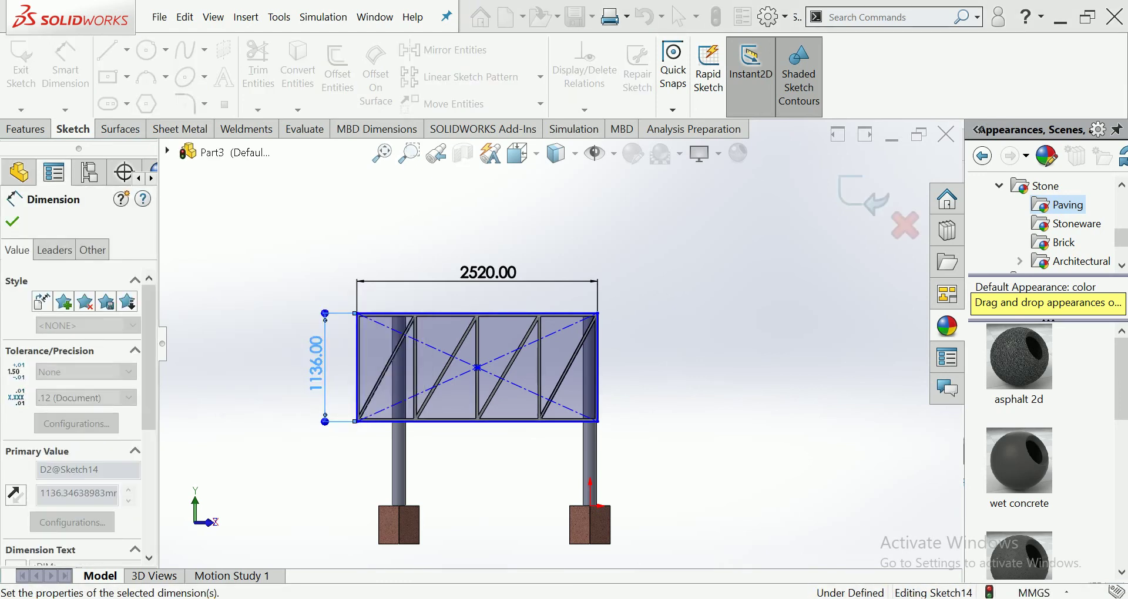
{"action": "key", "text": "Escape"}
{"action": "left_click", "coordinate": [25, 129]}
{"action": "left_click", "coordinate": [28, 68]}
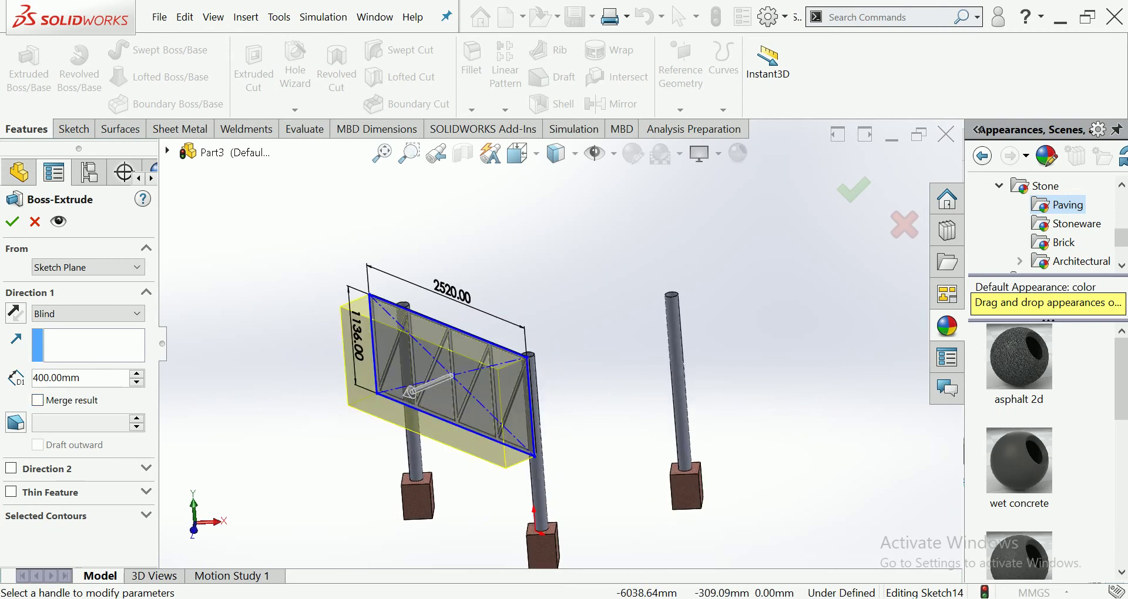
- Extrude the sign board 400 mm as Boss-Extrude2 and hide Sketch3
{"action": "left_click", "coordinate": [12, 222]}
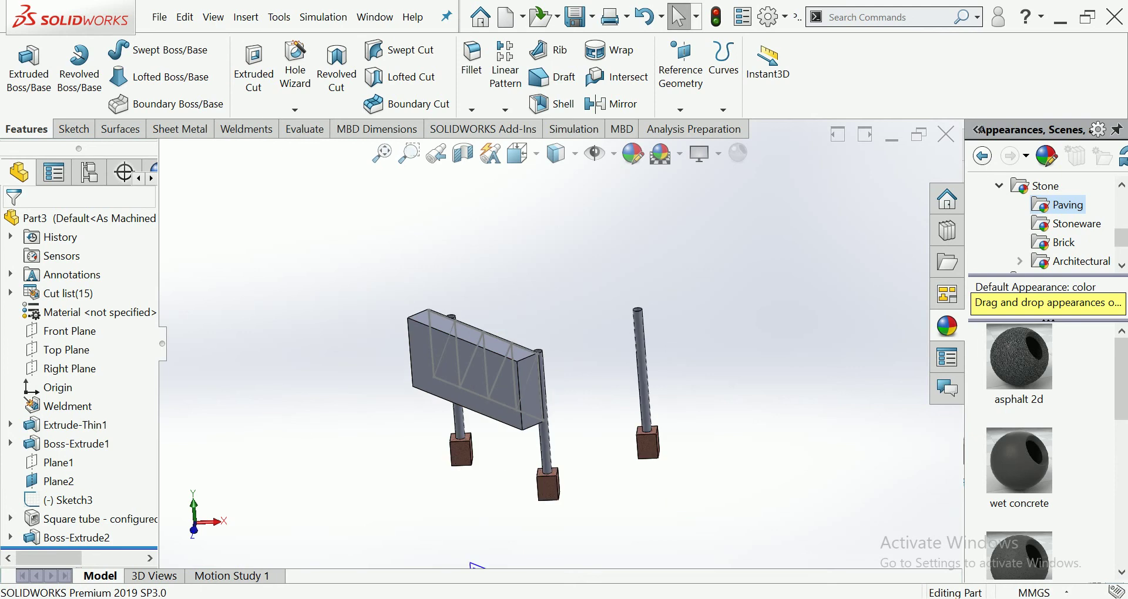
{"action": "right_click", "coordinate": [491, 352]}
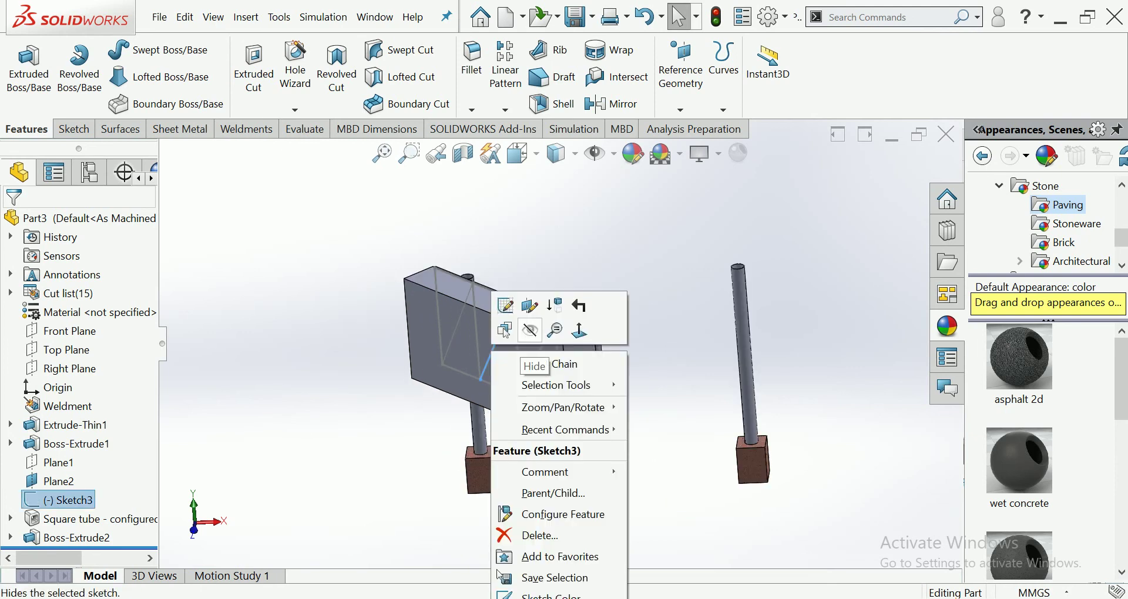
{"action": "left_click", "coordinate": [530, 330]}
{"action": "left_click", "coordinate": [73, 537]}
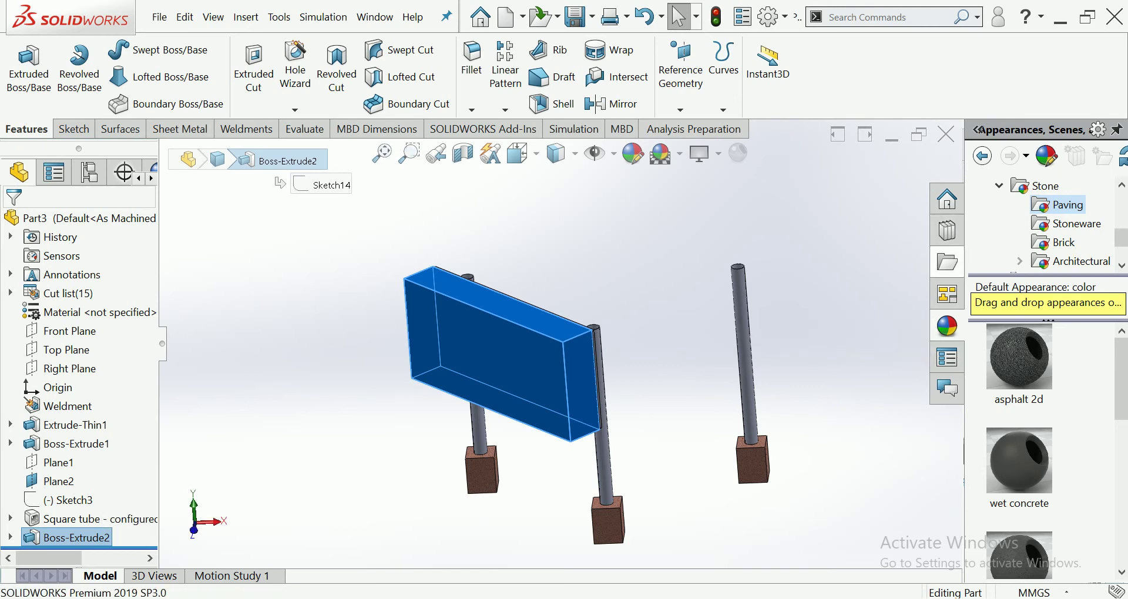
- Apply the Blue Neon Tube appearance to the sign board
{"action": "scroll", "coordinate": [1039, 235], "scroll_direction": "up", "scroll_amount": 1}
{"action": "scroll", "coordinate": [1040, 235], "scroll_direction": "up", "scroll_amount": 2}
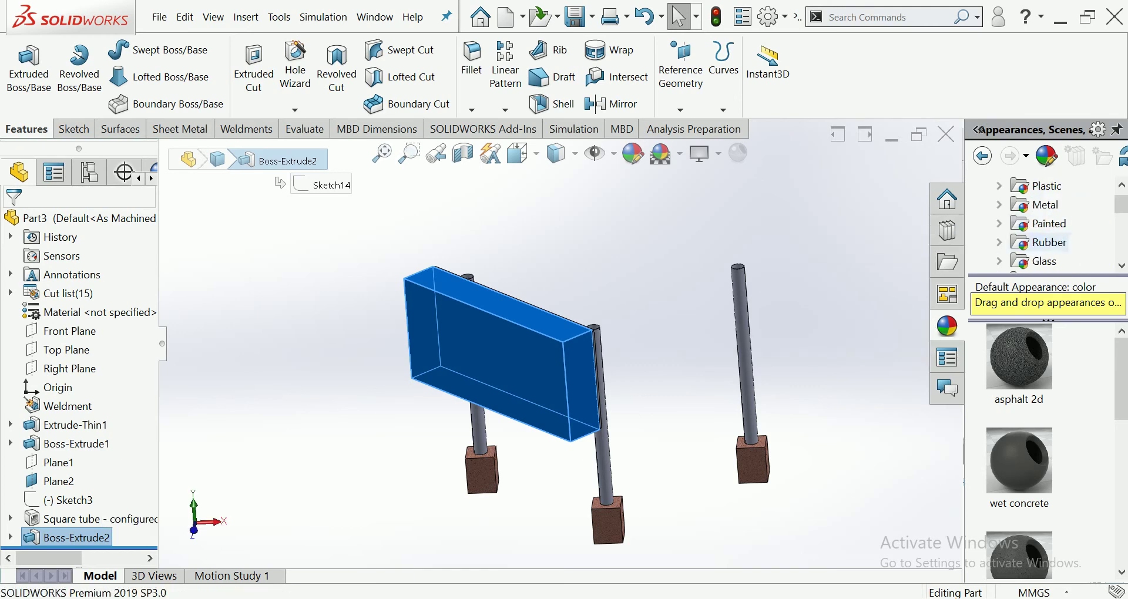
{"action": "scroll", "coordinate": [1049, 243], "scroll_direction": "up", "scroll_amount": 1}
{"action": "scroll", "coordinate": [1049, 242], "scroll_direction": "down", "scroll_amount": 2}
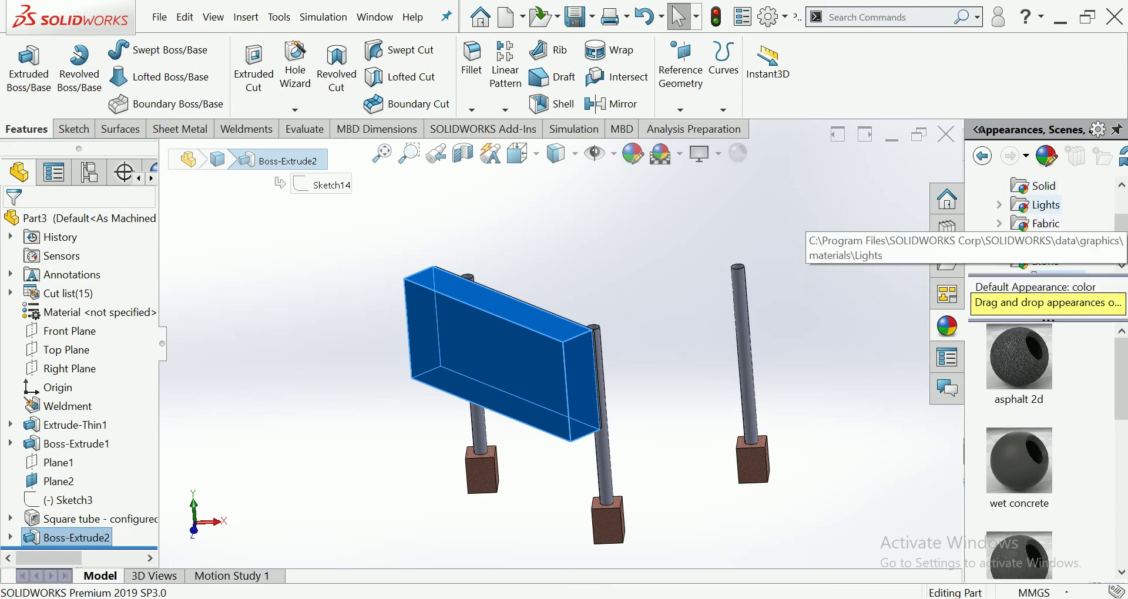
{"action": "left_click", "coordinate": [999, 205]}
{"action": "left_click", "coordinate": [1078, 223]}
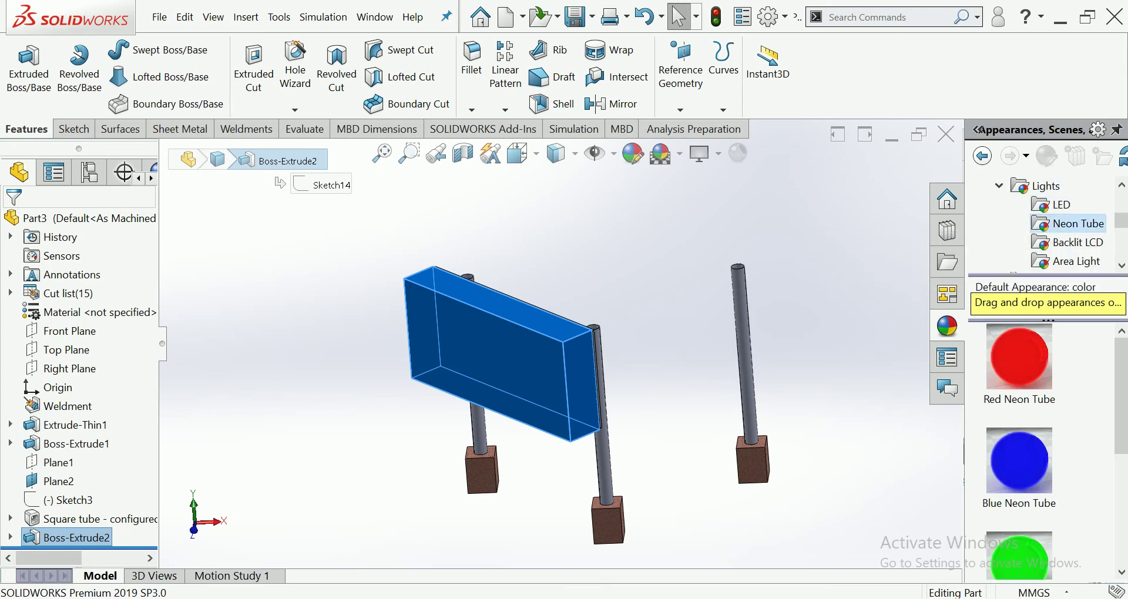
{"action": "left_click_drag", "start_coordinate": [1020, 462], "coordinate": [562, 343]}
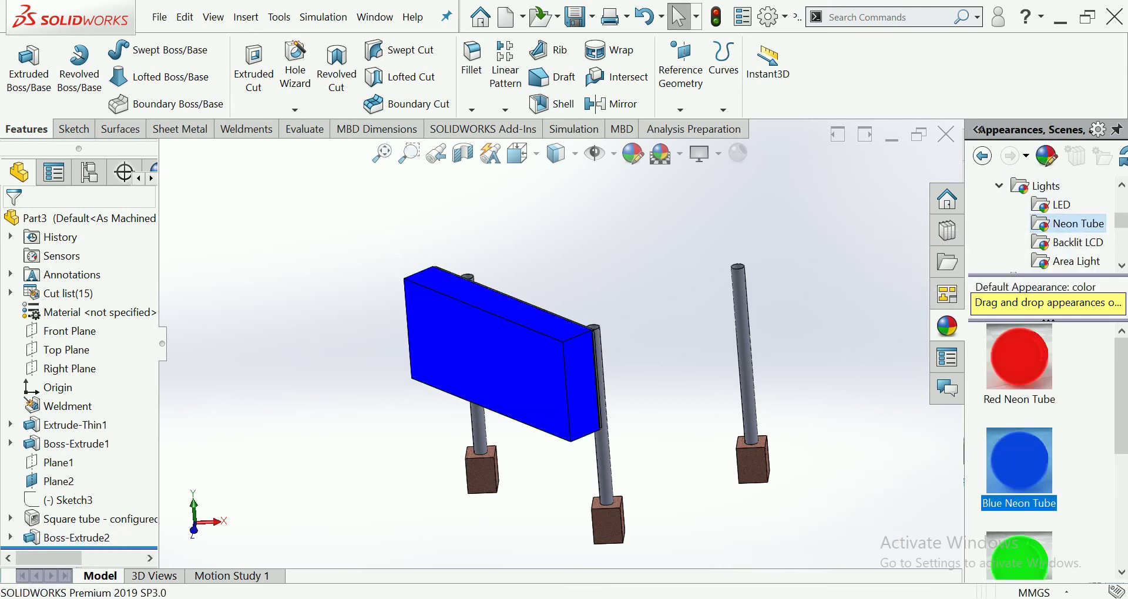
- Hide Plane2 from the model view
{"action": "scroll", "coordinate": [563, 343], "scroll_direction": "up", "scroll_amount": 3}
{"action": "scroll", "coordinate": [675, 423], "scroll_direction": "down", "scroll_amount": 2}
{"action": "scroll", "coordinate": [540, 335], "scroll_direction": "up", "scroll_amount": 3}
{"action": "right_click", "coordinate": [545, 488]}
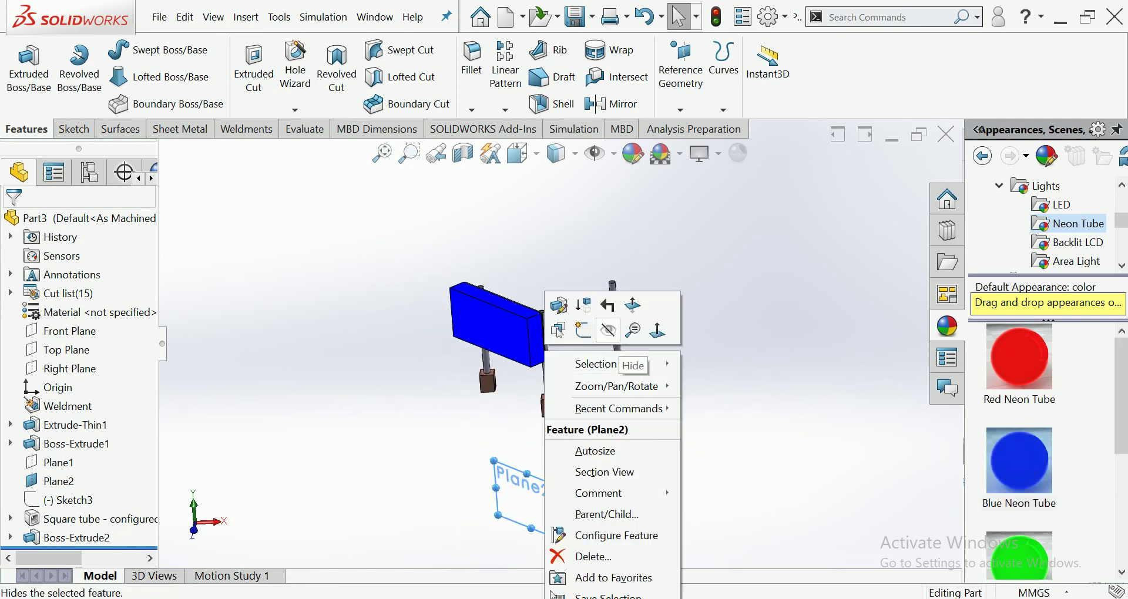
{"action": "left_click", "coordinate": [608, 330]}
- Make the Boss-Extrude2 sign board transparent so the truss shows through
{"action": "left_click", "coordinate": [67, 537]}
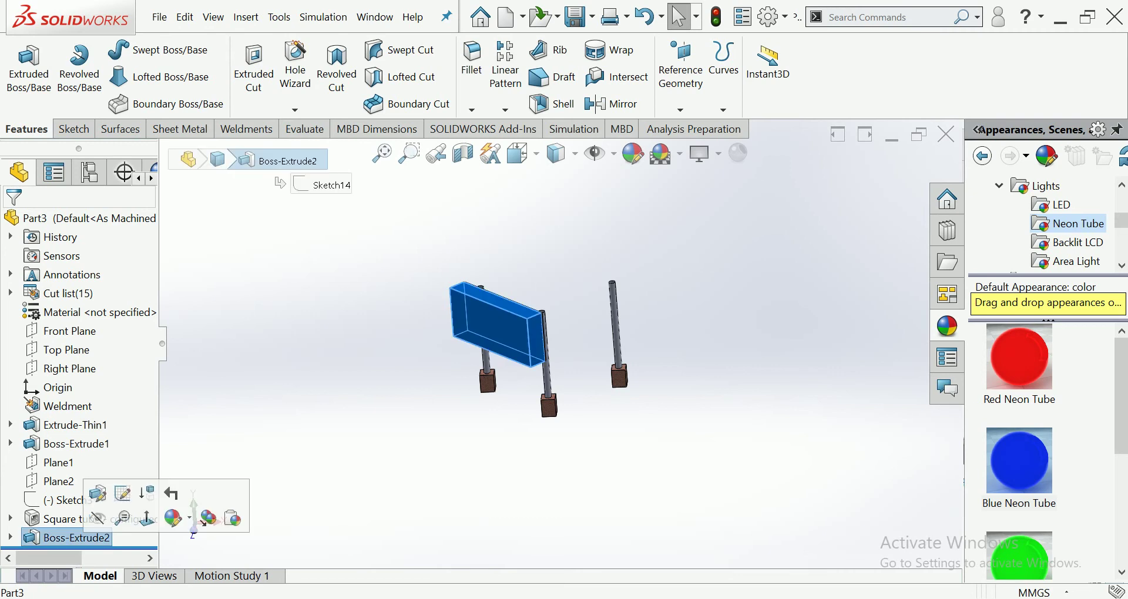
{"action": "right_click", "coordinate": [84, 537]}
{"action": "left_click", "coordinate": [154, 472]}
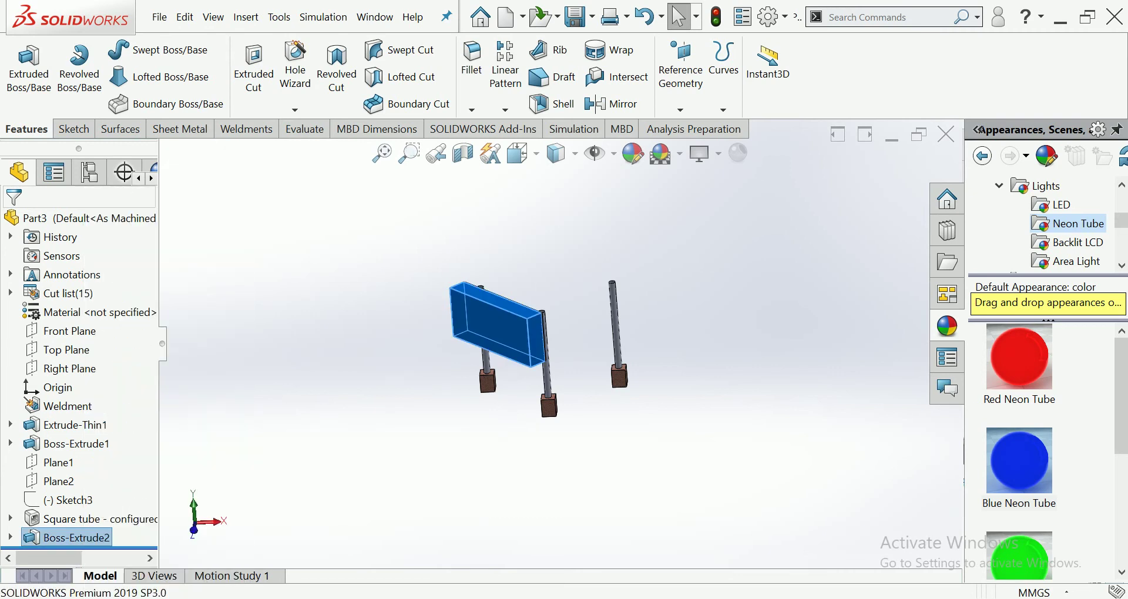
{"action": "key", "text": "Left"}
{"action": "key", "text": "Left"}
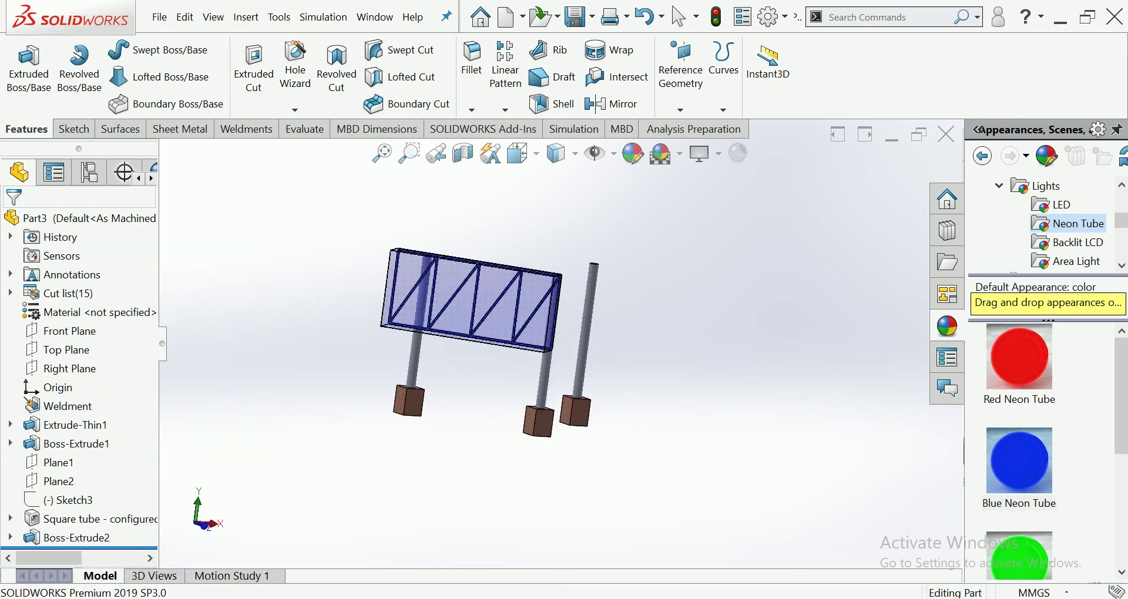
{"action": "key", "text": "Left"}
{"action": "key", "text": "Left"}
{"action": "key", "text": "Left"}
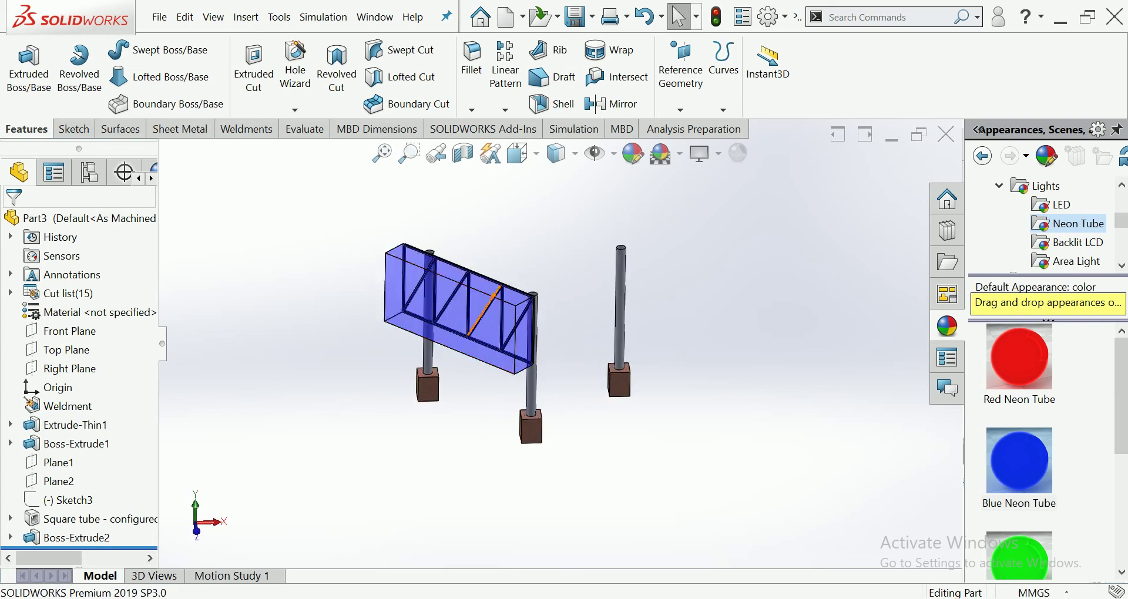
{"action": "key", "text": "Left"}
{"action": "scroll", "coordinate": [564, 412], "scroll_direction": "up", "scroll_amount": 3}
{"action": "middle_click_drag", "start_coordinate": [499, 399], "coordinate": [507, 449]}
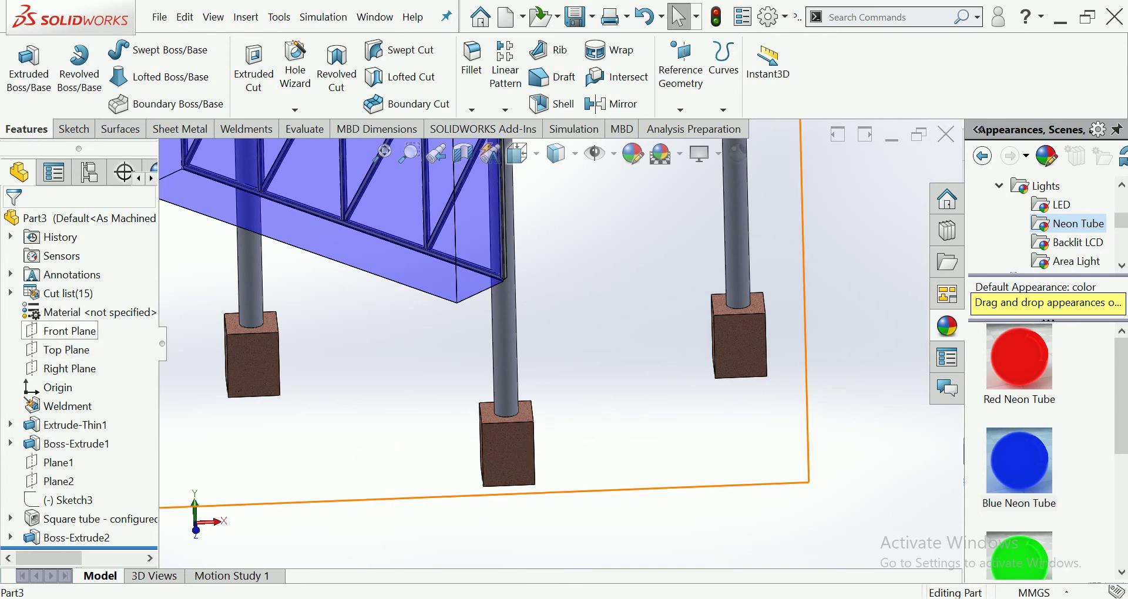
- Start a mirror about the Right Plane and clear the Features to Mirror list
{"action": "left_click", "coordinate": [70, 368]}
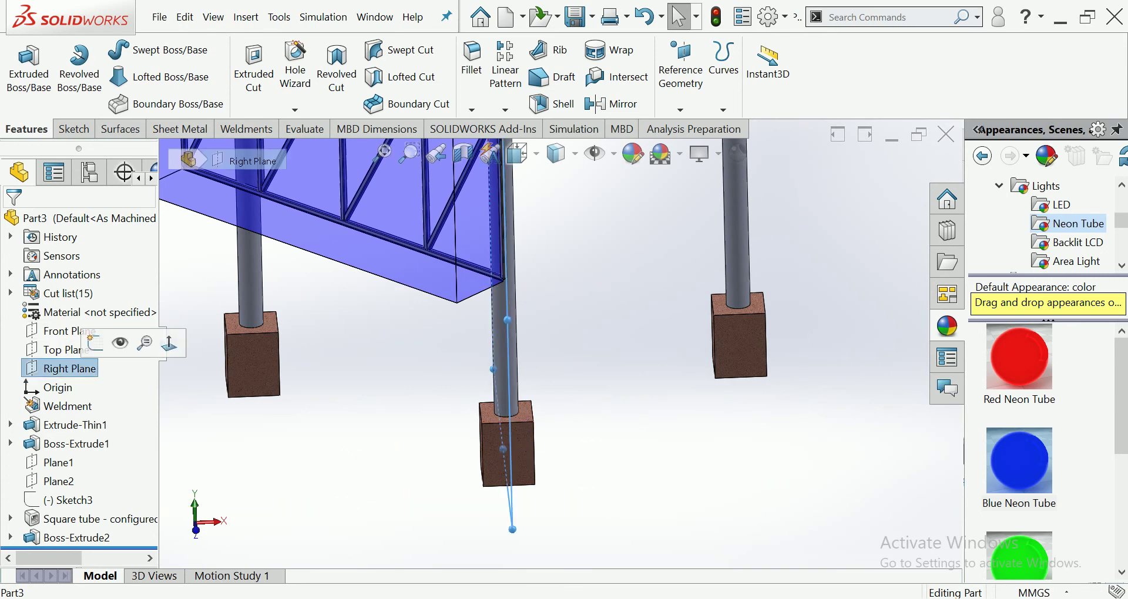
{"action": "left_click", "coordinate": [149, 339]}
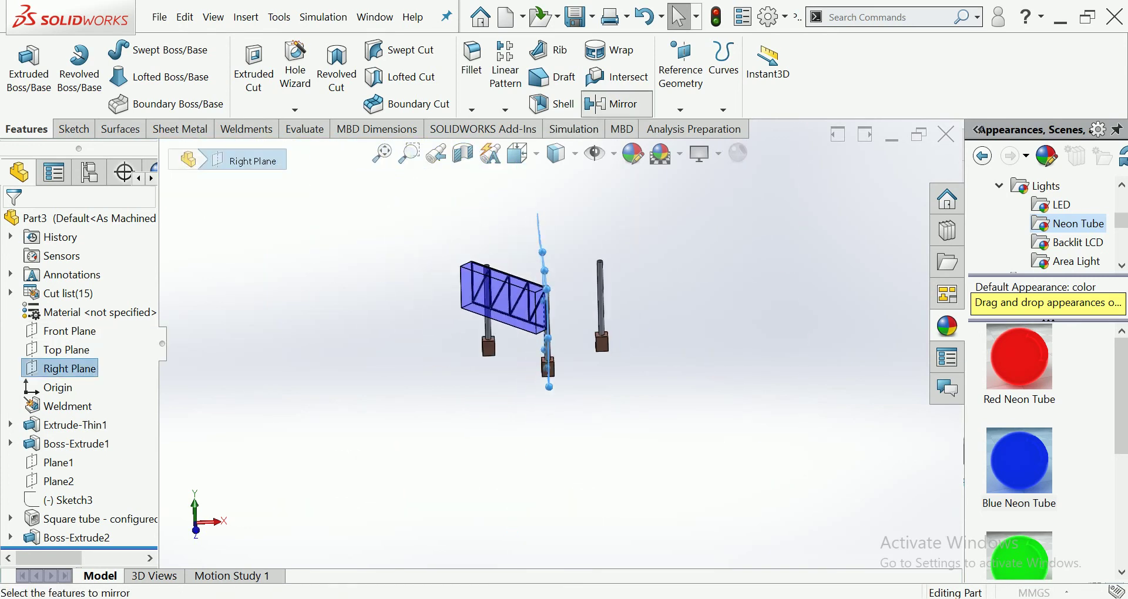
{"action": "left_click", "coordinate": [611, 104]}
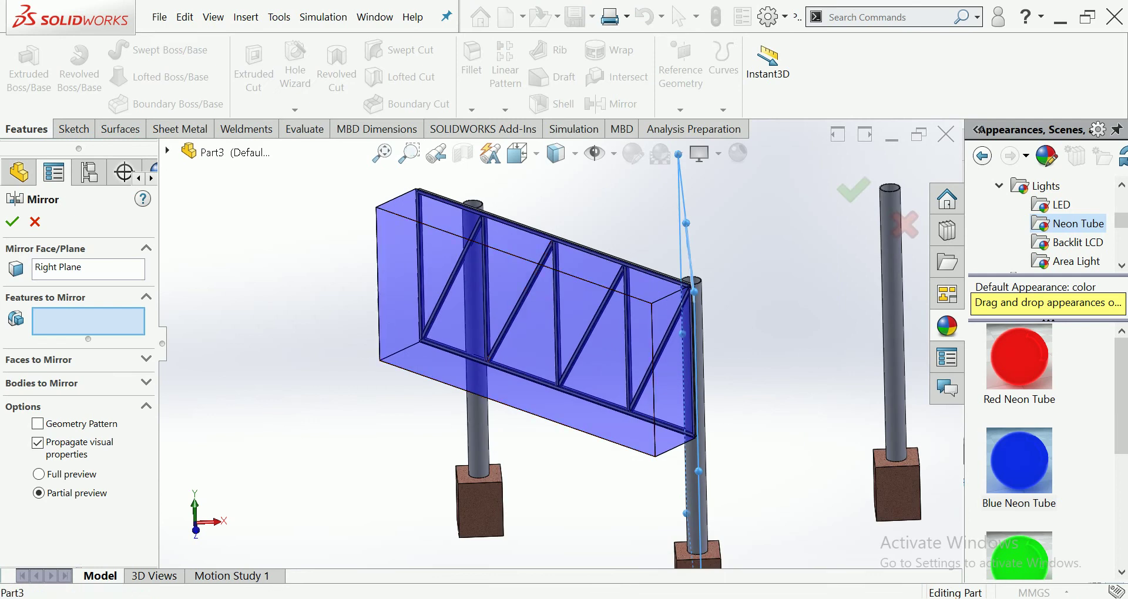
{"action": "left_click", "coordinate": [533, 401]}
{"action": "scroll", "coordinate": [393, 258], "scroll_direction": "down", "scroll_amount": 3}
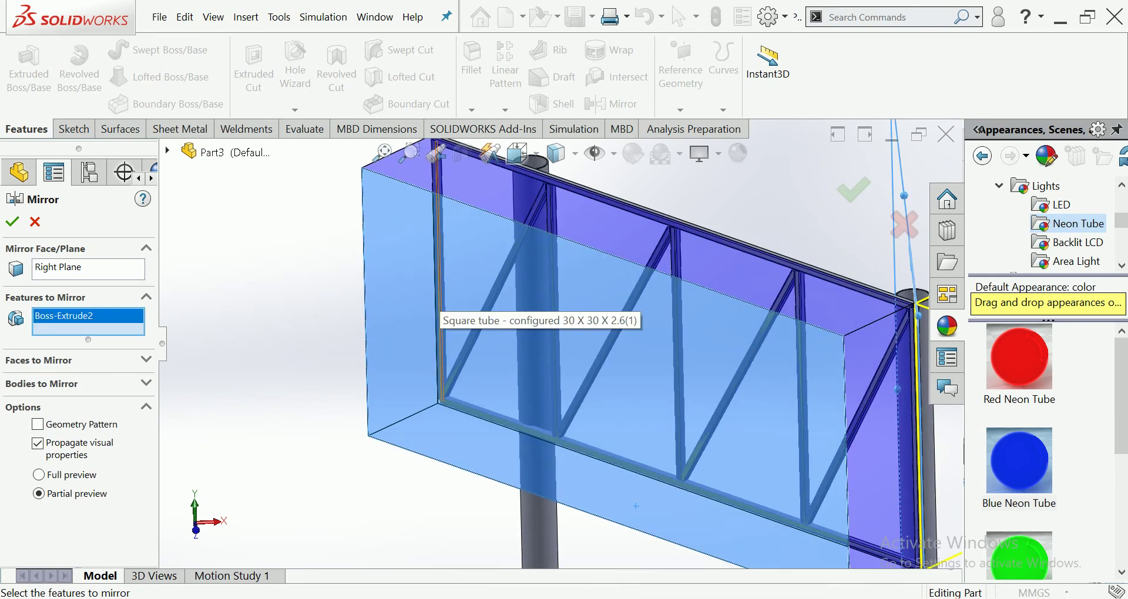
{"action": "scroll", "coordinate": [421, 308], "scroll_direction": "up", "scroll_amount": 3}
{"action": "scroll", "coordinate": [420, 308], "scroll_direction": "up", "scroll_amount": 3}
{"action": "middle_click_drag", "start_coordinate": [634, 381], "coordinate": [371, 435]}
{"action": "scroll", "coordinate": [370, 435], "scroll_direction": "down", "scroll_amount": 3}
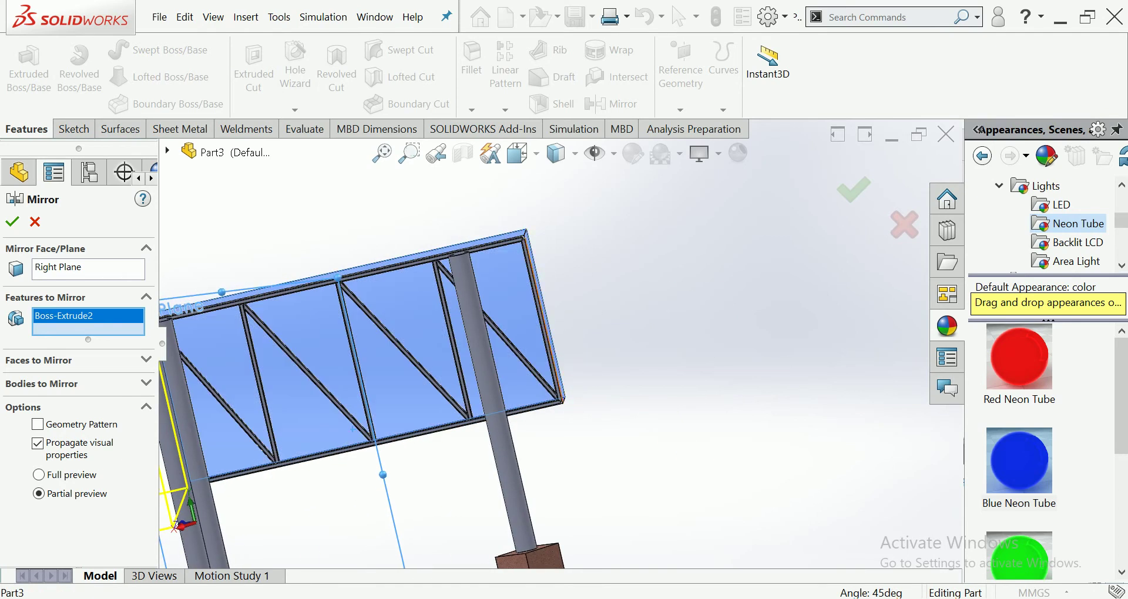
{"action": "left_click", "coordinate": [547, 317]}
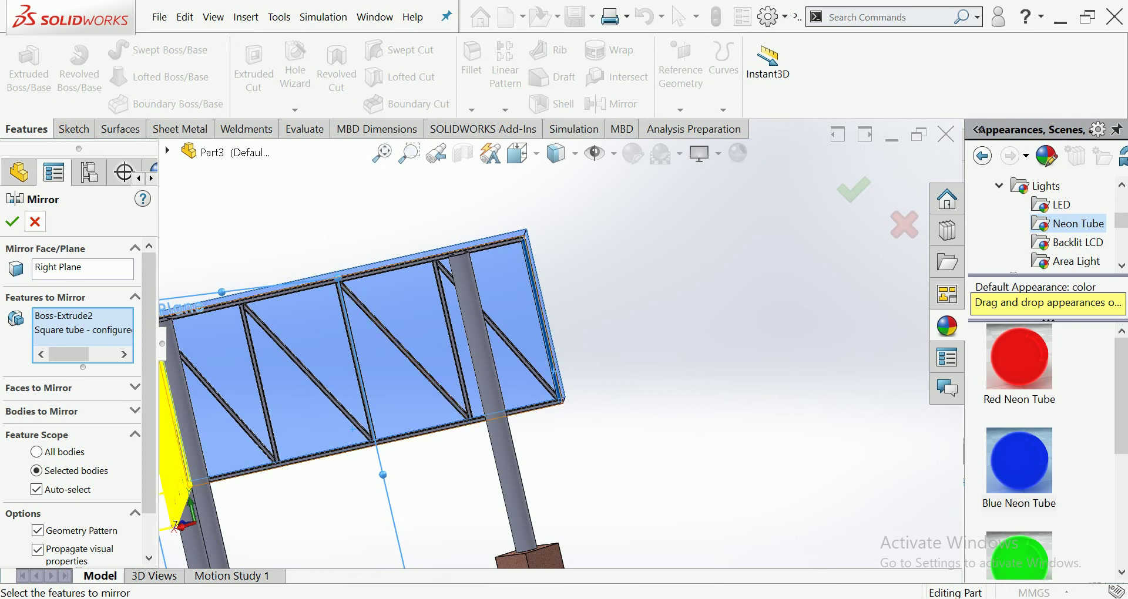
{"action": "right_click", "coordinate": [82, 330]}
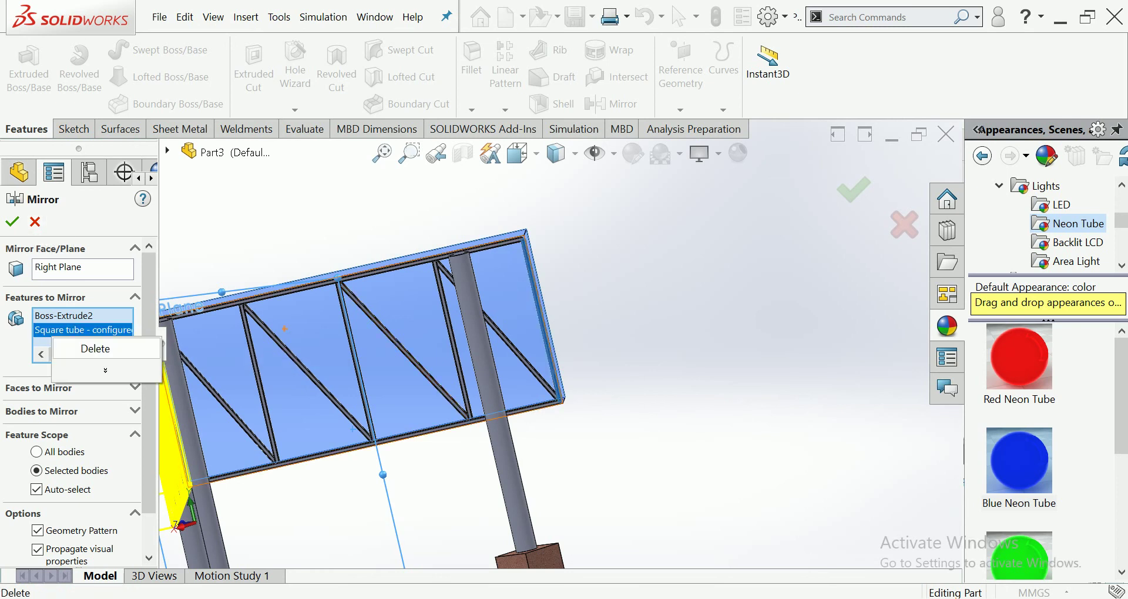
{"action": "left_click", "coordinate": [117, 349]}
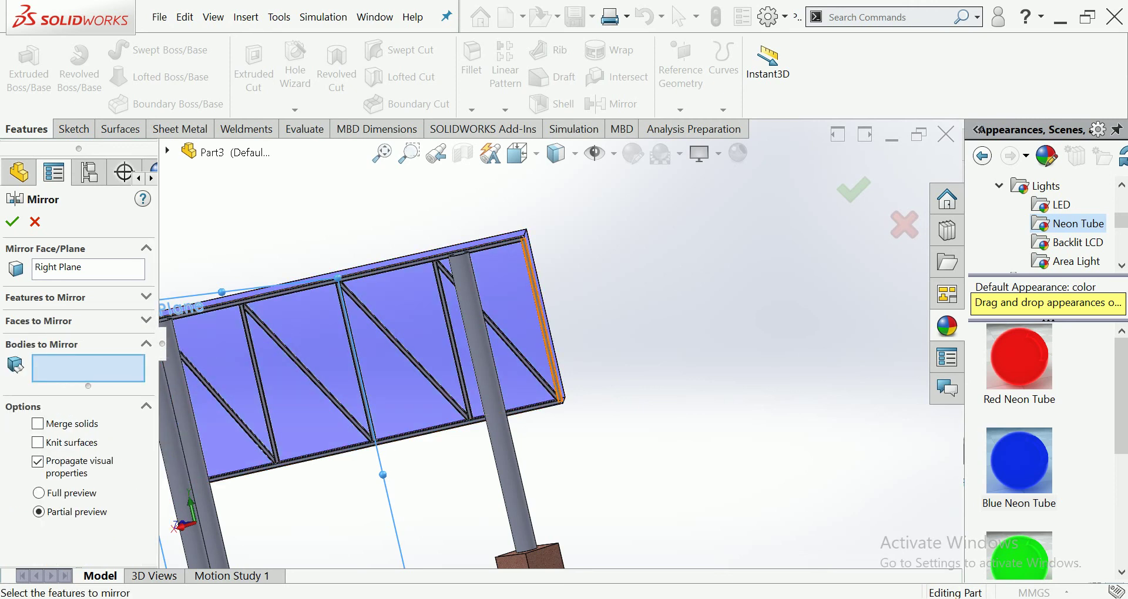
- Add the board panel, rails and diagonal frame tubes as bodies to mirror
{"action": "left_click", "coordinate": [528, 365]}
{"action": "left_click", "coordinate": [352, 452]}
{"action": "left_click", "coordinate": [411, 259]}
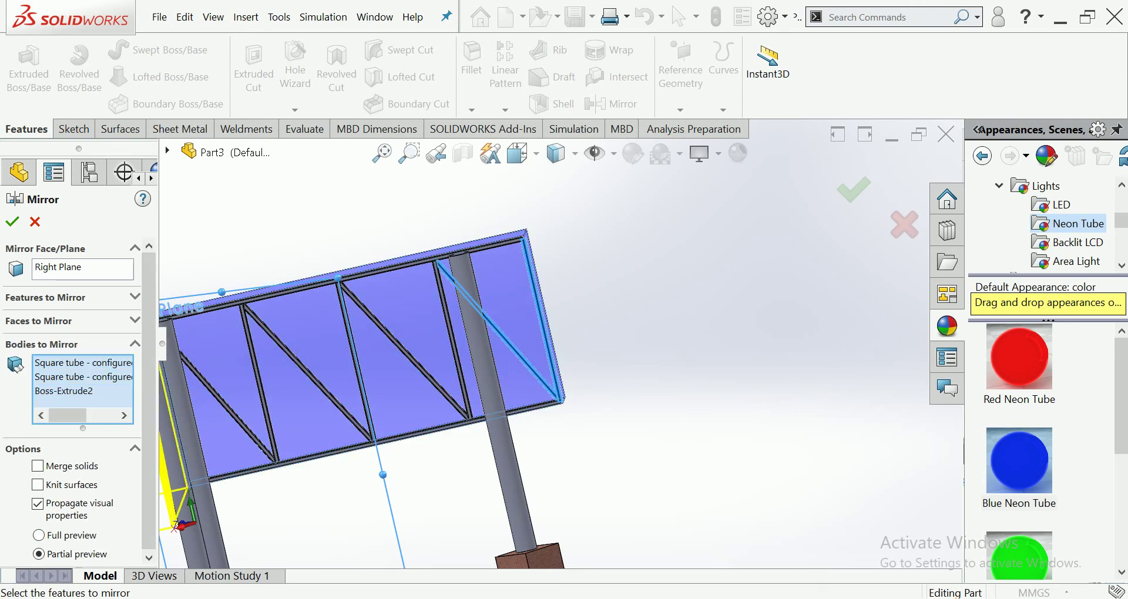
{"action": "left_click", "coordinate": [411, 353]}
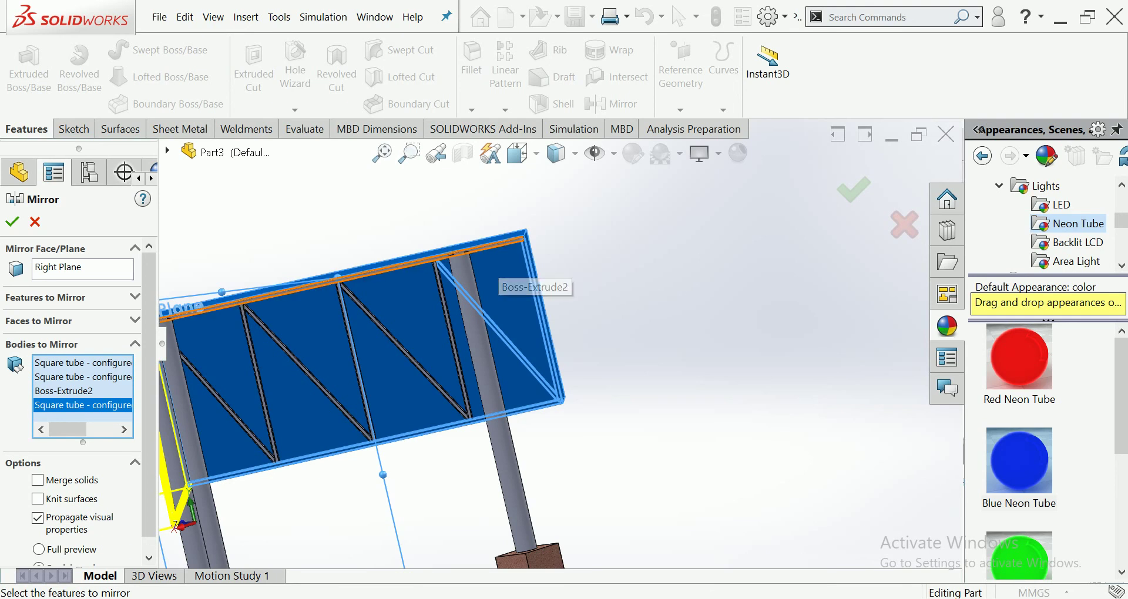
{"action": "left_click", "coordinate": [491, 259]}
{"action": "left_click", "coordinate": [454, 341]}
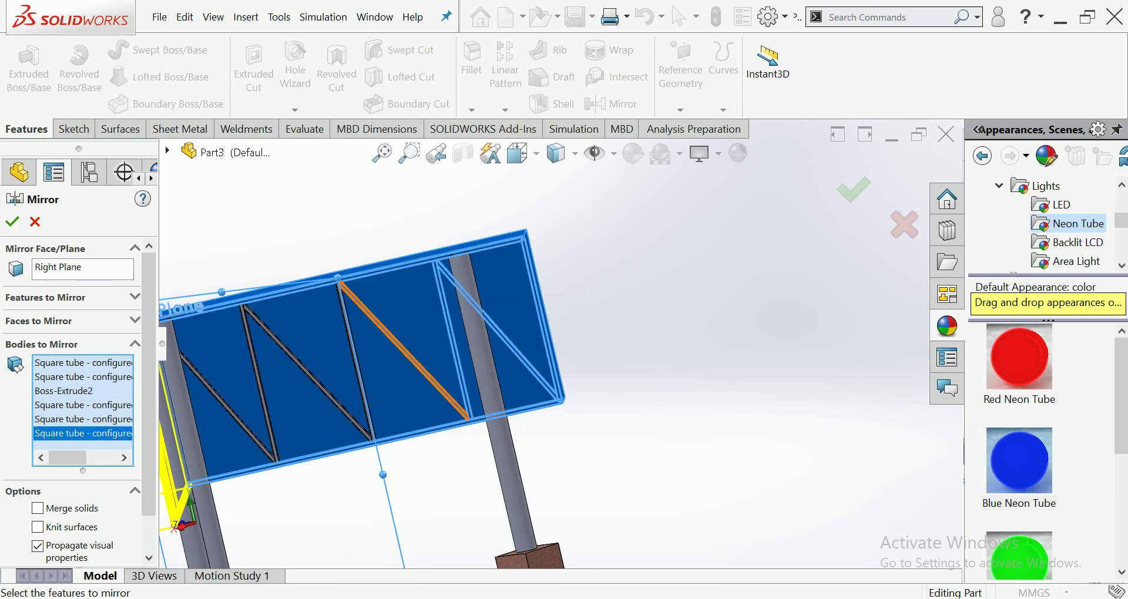
{"action": "left_click", "coordinate": [406, 353]}
- Add the remaining frame tubes and confirm the mirror across the Right Plane
{"action": "mouse_move", "coordinate": [376, 465]}
{"action": "middle_mouse_down"}
{"action": "mouse_move", "coordinate": [358, 464]}
{"action": "mouse_move", "coordinate": [312, 376]}
{"action": "middle_mouse_up"}
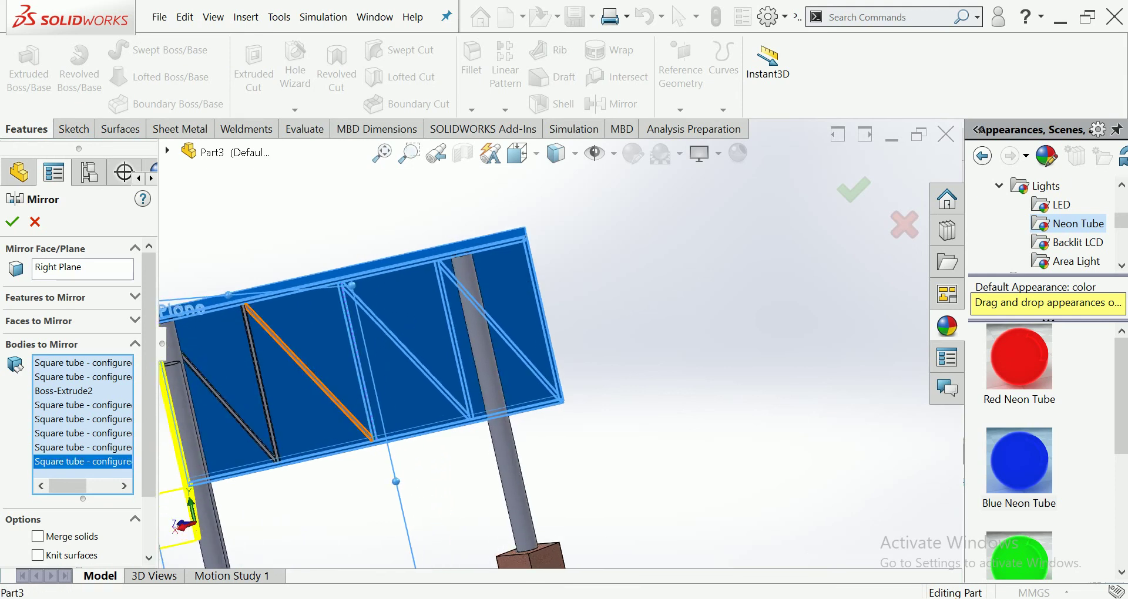
{"action": "left_click", "coordinate": [311, 376]}
{"action": "left_click", "coordinate": [268, 417]}
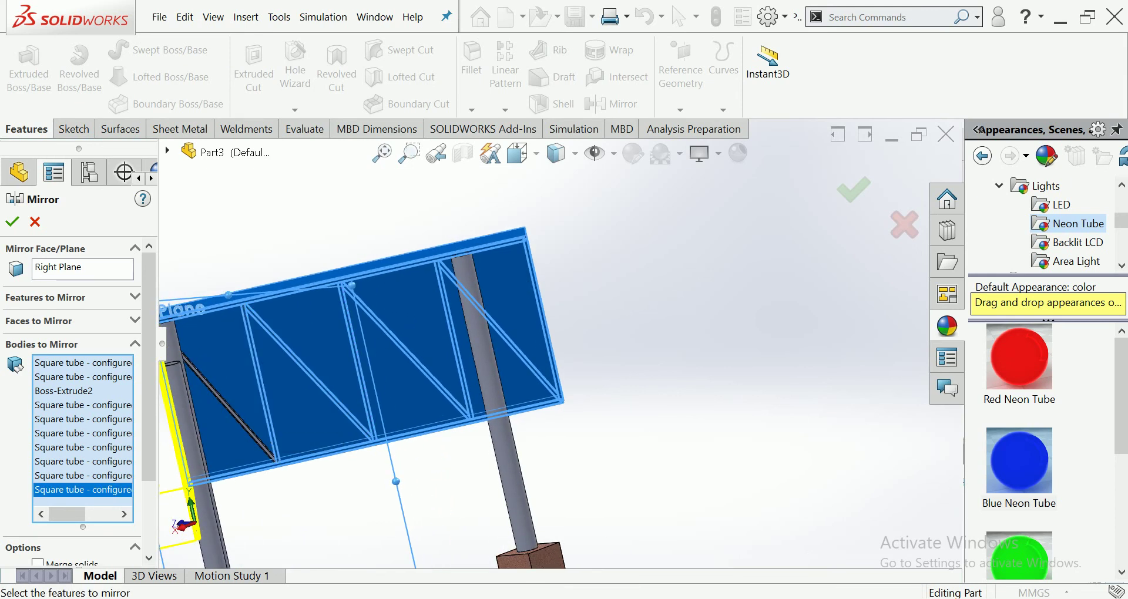
{"action": "scroll", "coordinate": [267, 417], "scroll_direction": "up", "scroll_amount": 2}
{"action": "scroll", "coordinate": [376, 385], "scroll_direction": "down", "scroll_amount": 3}
{"action": "left_click", "coordinate": [346, 359]}
{"action": "mouse_move", "coordinate": [346, 358]}
{"action": "middle_mouse_down"}
{"action": "mouse_move", "coordinate": [382, 395]}
{"action": "mouse_move", "coordinate": [482, 382]}
{"action": "middle_mouse_up"}
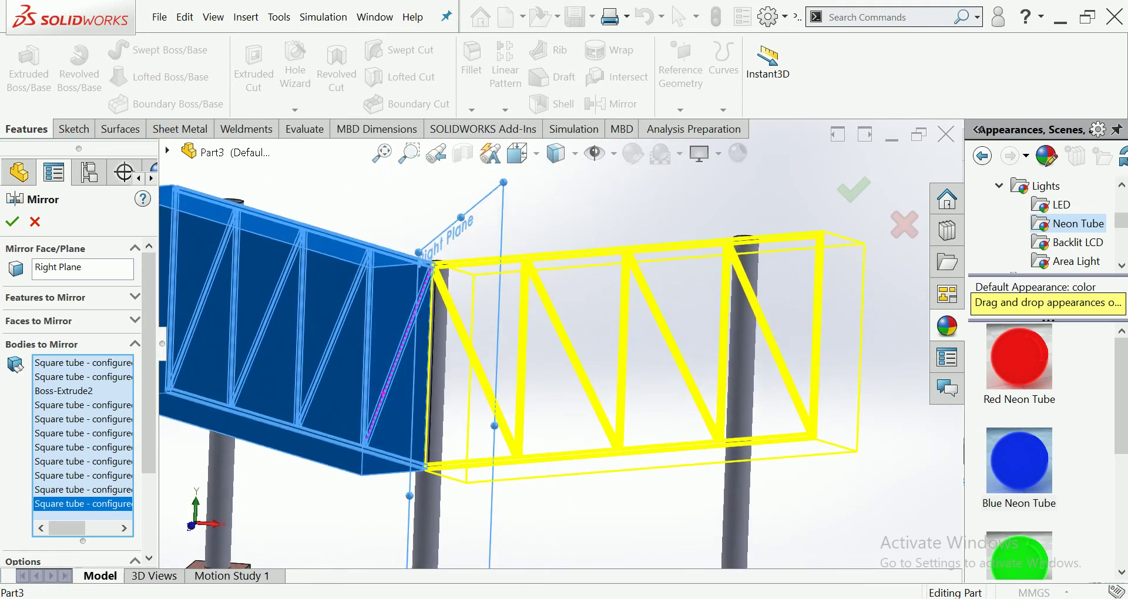
{"action": "left_click", "coordinate": [12, 221]}
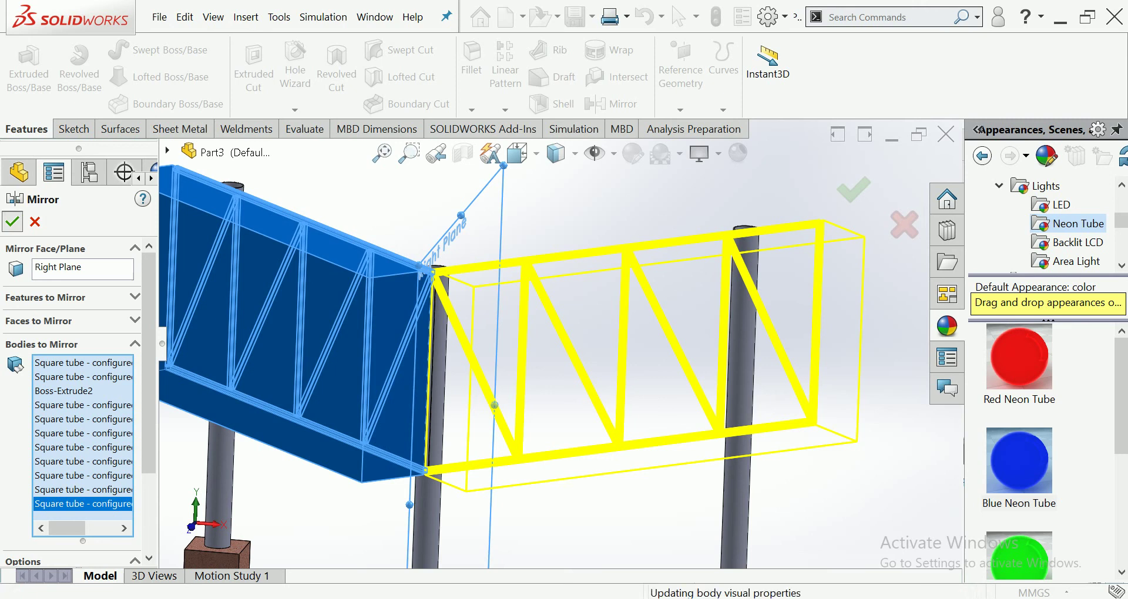
{"action": "scroll", "coordinate": [564, 335], "scroll_direction": "up", "scroll_amount": 3}
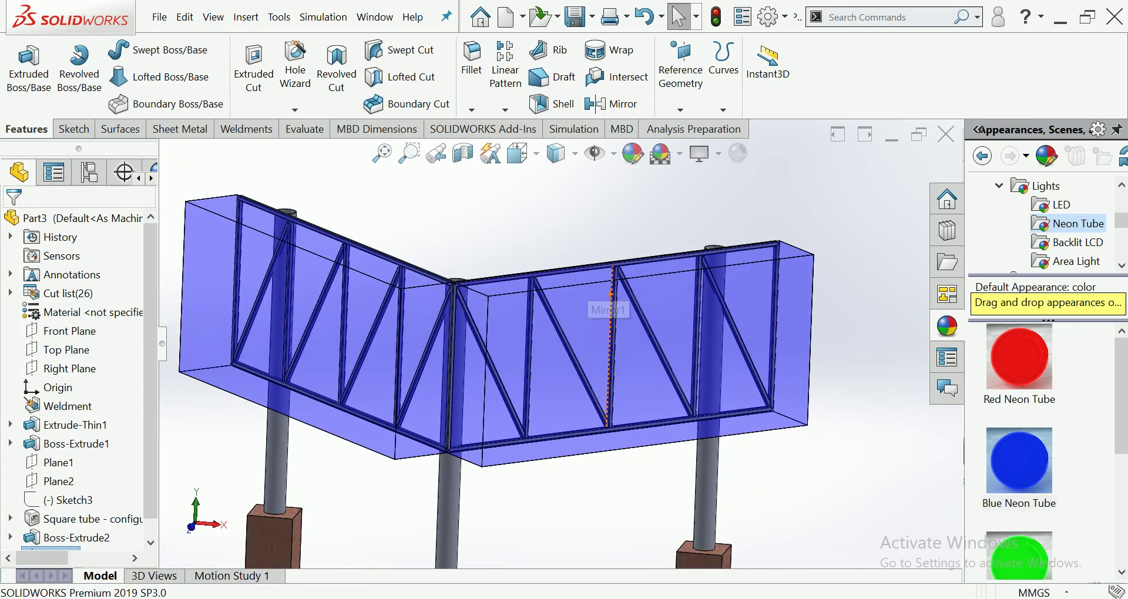
{"action": "scroll", "coordinate": [564, 335], "scroll_direction": "up", "scroll_amount": 3}
{"action": "middle_click_drag", "start_coordinate": [528, 352], "coordinate": [547, 355]}
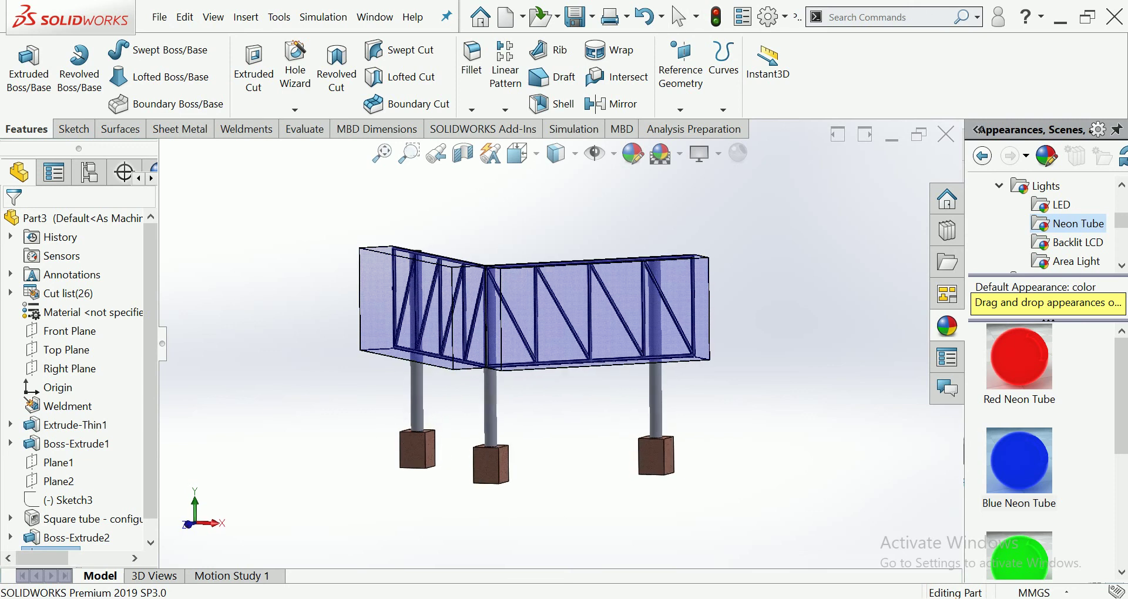
{"action": "middle_click_drag", "start_coordinate": [528, 353], "coordinate": [564, 353]}
{"action": "scroll", "coordinate": [411, 420], "scroll_direction": "down", "scroll_amount": 2}
{"action": "scroll", "coordinate": [411, 420], "scroll_direction": "down", "scroll_amount": 2}
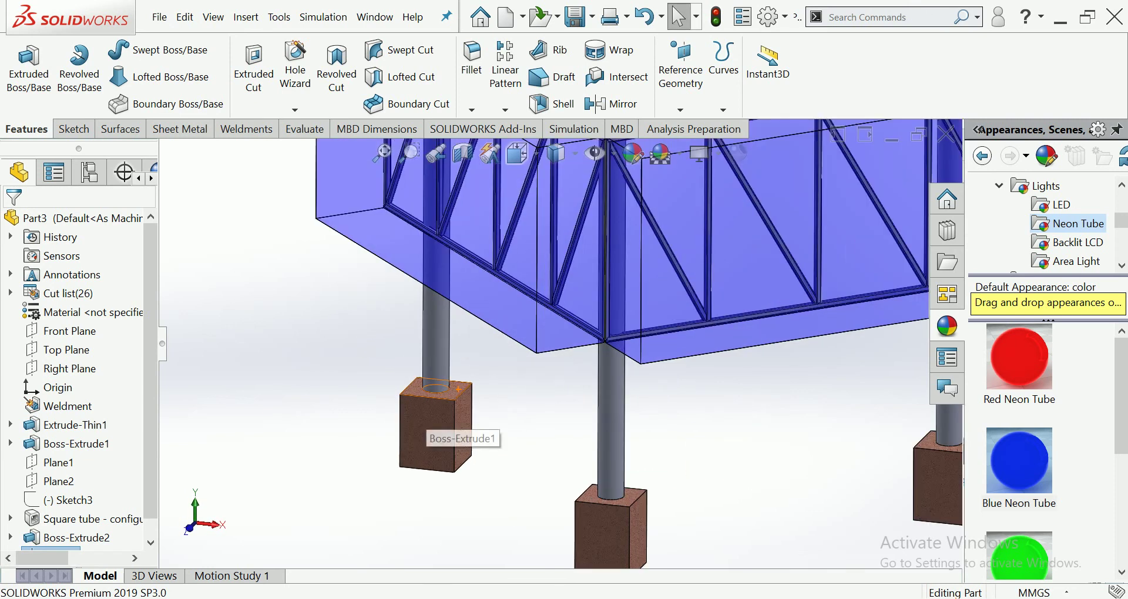
{"action": "scroll", "coordinate": [423, 426], "scroll_direction": "up", "scroll_amount": 3}
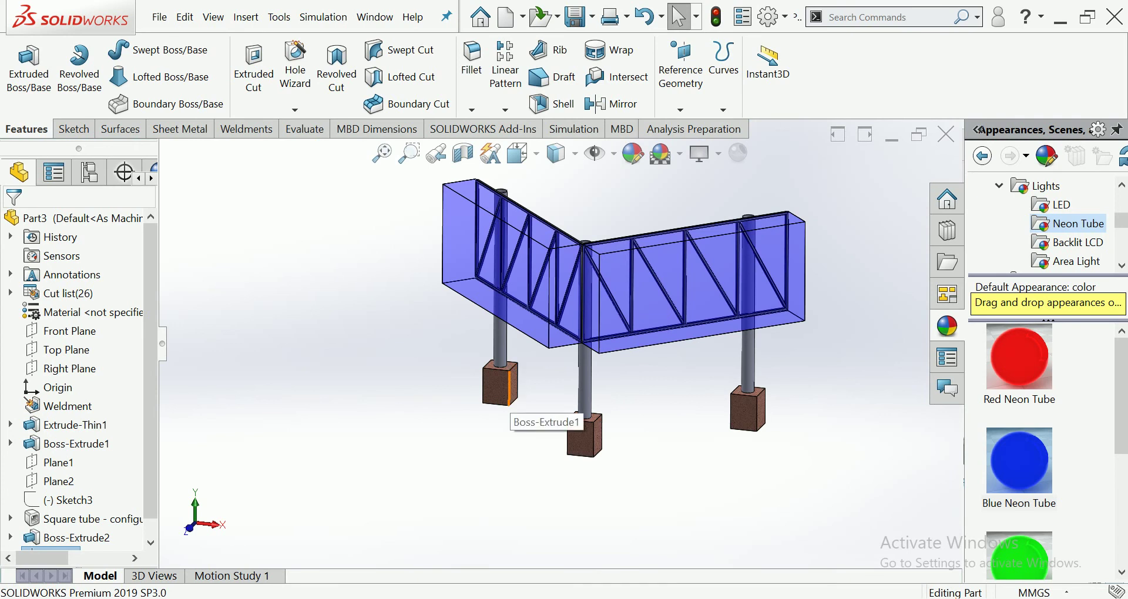
{"action": "left_click", "coordinate": [73, 129]}
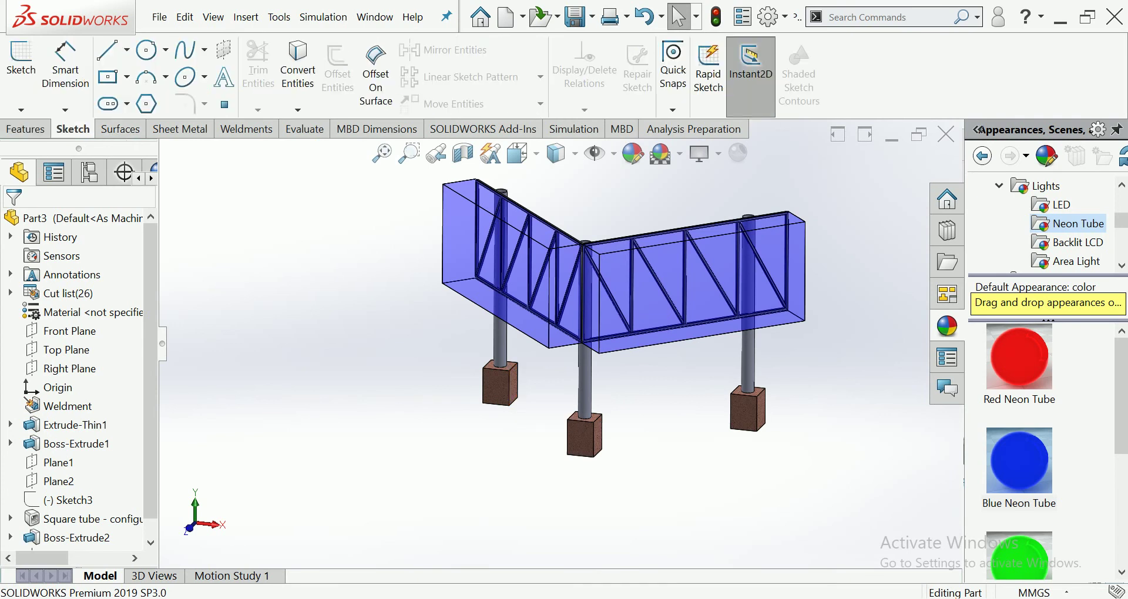
- Start a 3D sketch and draw a line from the left footing to the middle footing
{"action": "left_click", "coordinate": [126, 49]}
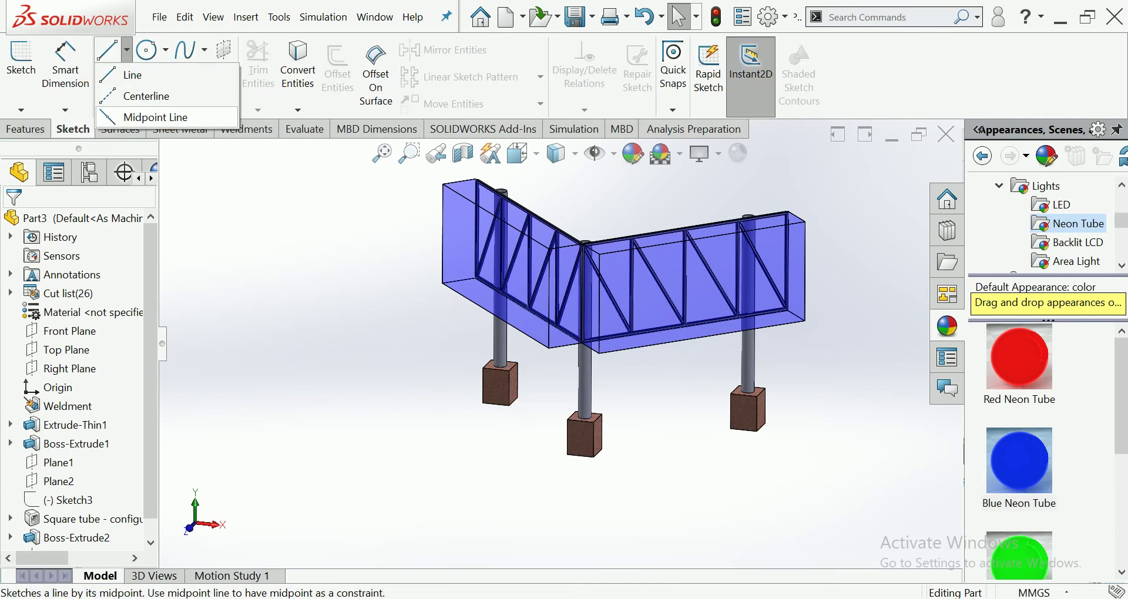
{"action": "scroll", "coordinate": [497, 407], "scroll_direction": "down", "scroll_amount": 3}
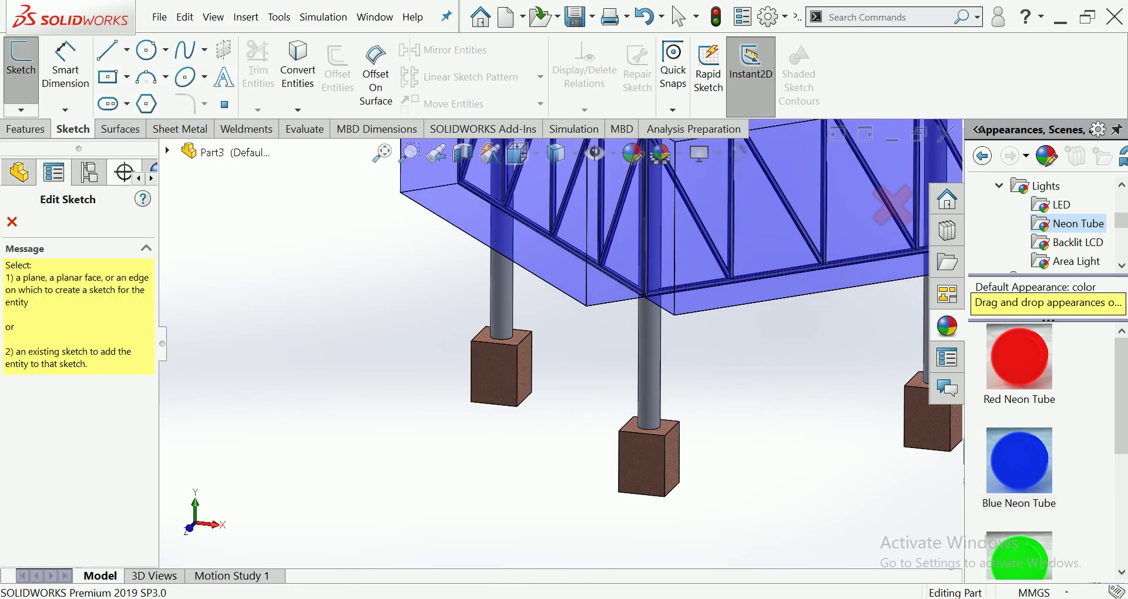
{"action": "left_click", "coordinate": [21, 109]}
{"action": "left_click", "coordinate": [47, 145]}
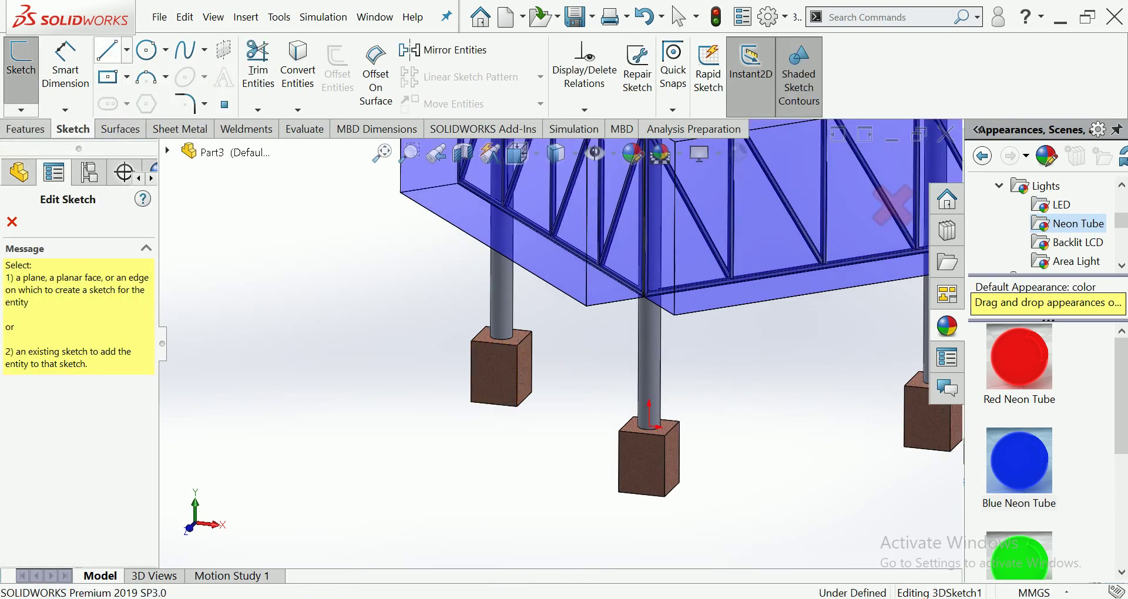
{"action": "left_click", "coordinate": [517, 376]}
{"action": "middle_click_drag", "start_coordinate": [531, 479], "coordinate": [352, 456]}
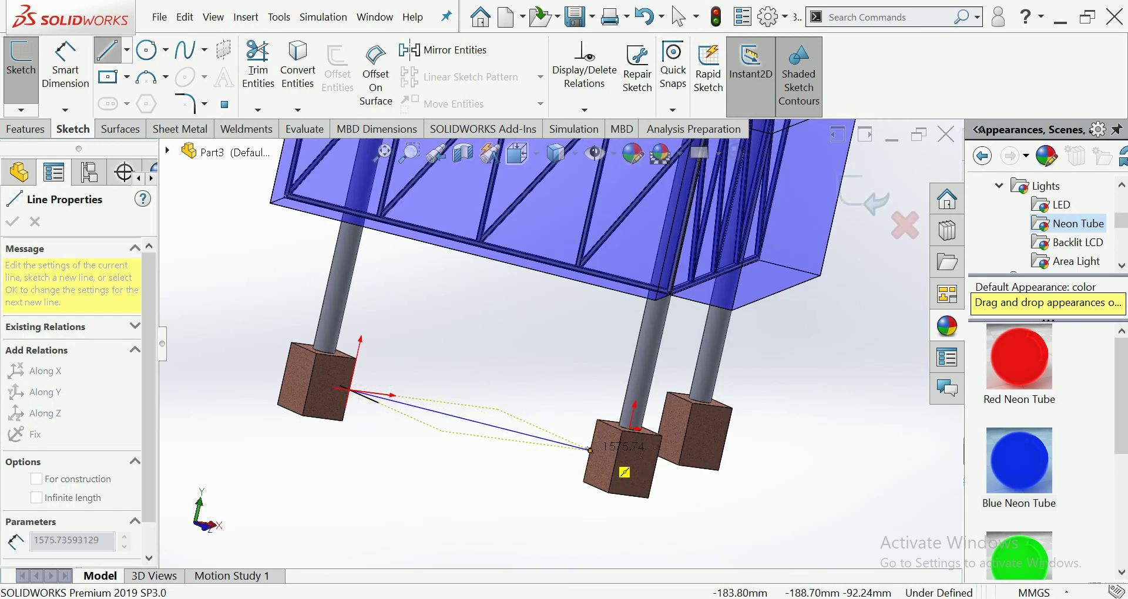
{"action": "left_click", "coordinate": [590, 451]}
{"action": "middle_click_drag", "start_coordinate": [590, 451], "coordinate": [448, 325]}
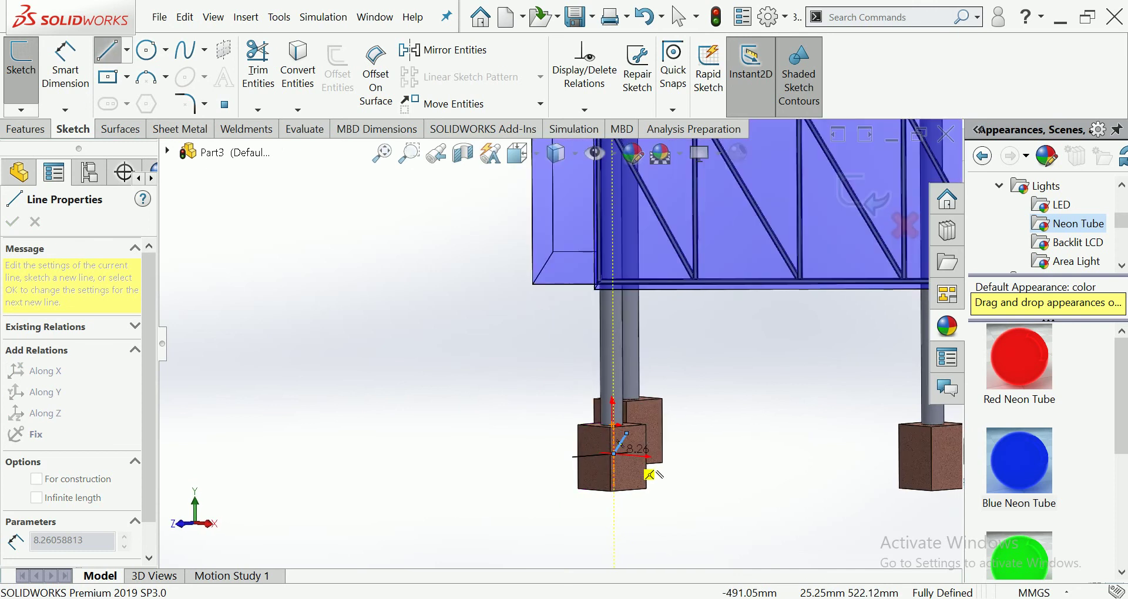
{"action": "key", "text": "Escape"}
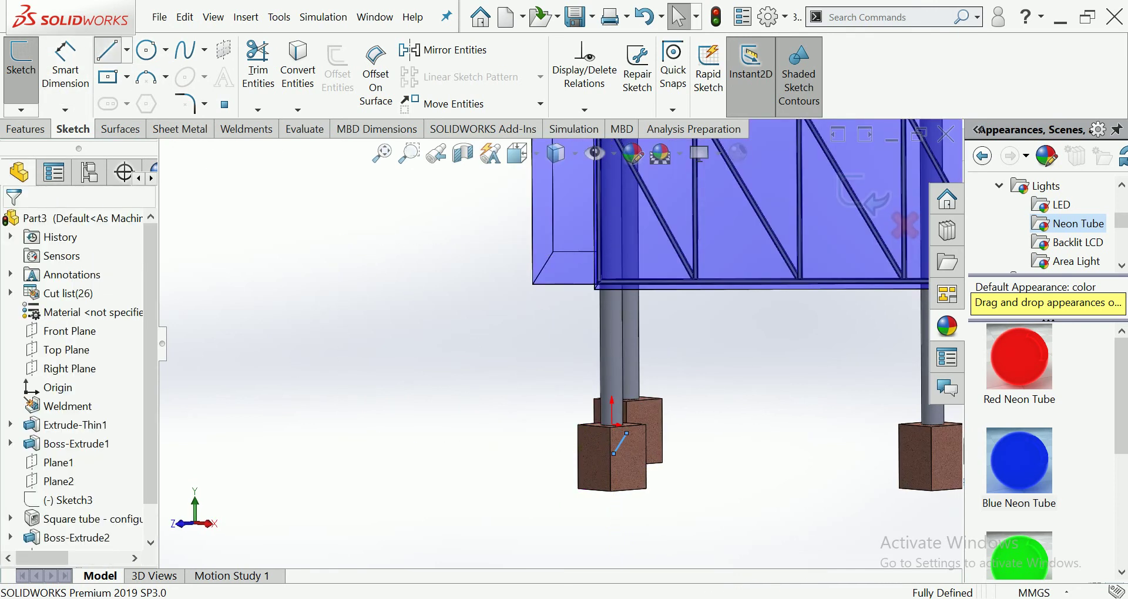
- Draw a second line from the middle footing to the right footing
{"action": "left_click", "coordinate": [108, 50]}
{"action": "mouse_move", "coordinate": [687, 476]}
{"action": "middle_mouse_down"}
{"action": "mouse_move", "coordinate": [746, 423]}
{"action": "mouse_move", "coordinate": [730, 423]}
{"action": "mouse_move", "coordinate": [770, 418]}
{"action": "middle_mouse_up"}
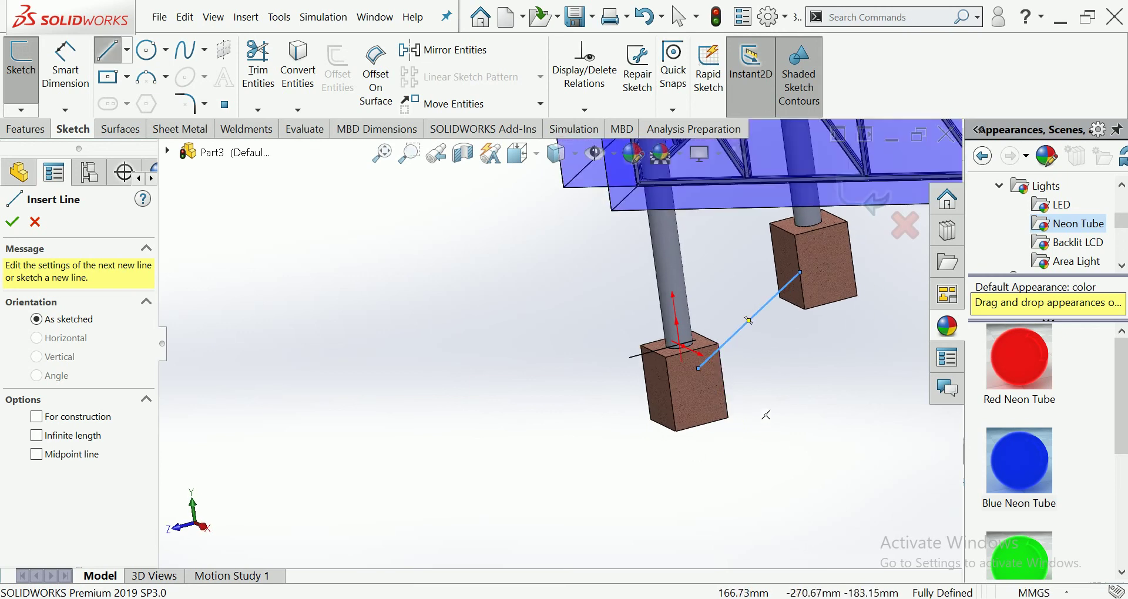
{"action": "left_click", "coordinate": [682, 346]}
{"action": "mouse_move", "coordinate": [682, 347]}
{"action": "middle_mouse_down"}
{"action": "mouse_move", "coordinate": [660, 355]}
{"action": "mouse_move", "coordinate": [712, 374]}
{"action": "middle_mouse_up"}
{"action": "scroll", "coordinate": [710, 382], "scroll_direction": "down", "scroll_amount": 3}
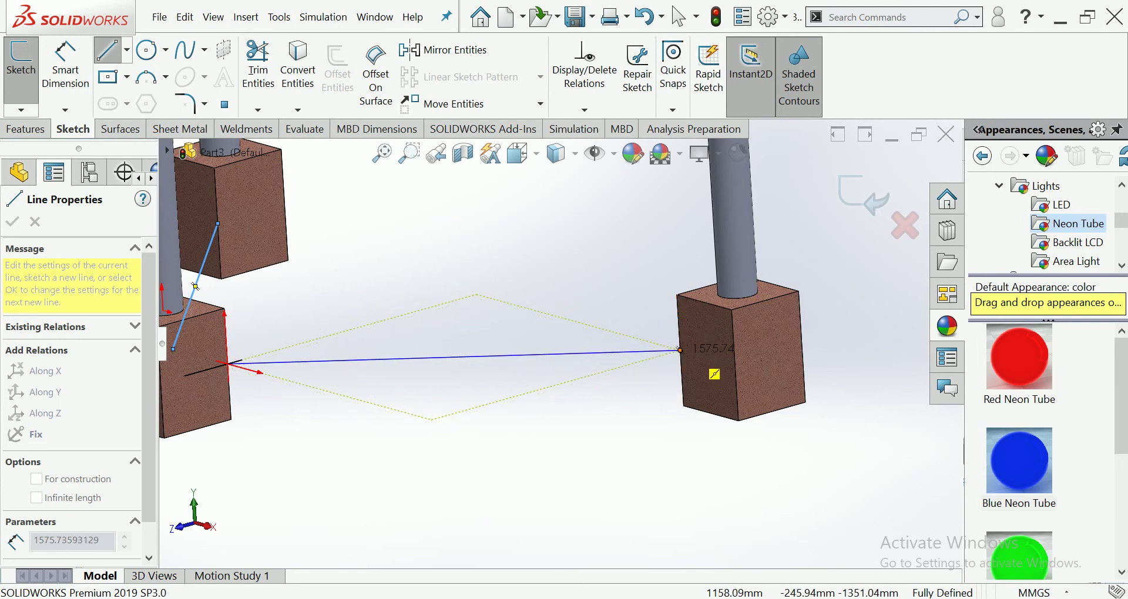
{"action": "left_click", "coordinate": [196, 286]}
{"action": "mouse_move", "coordinate": [196, 286]}
{"action": "middle_mouse_down"}
{"action": "mouse_move", "coordinate": [605, 320]}
{"action": "mouse_move", "coordinate": [529, 273]}
{"action": "mouse_move", "coordinate": [617, 305]}
{"action": "mouse_move", "coordinate": [646, 282]}
{"action": "middle_mouse_up"}
{"action": "left_click", "coordinate": [107, 50]}
{"action": "key", "text": "Escape"}
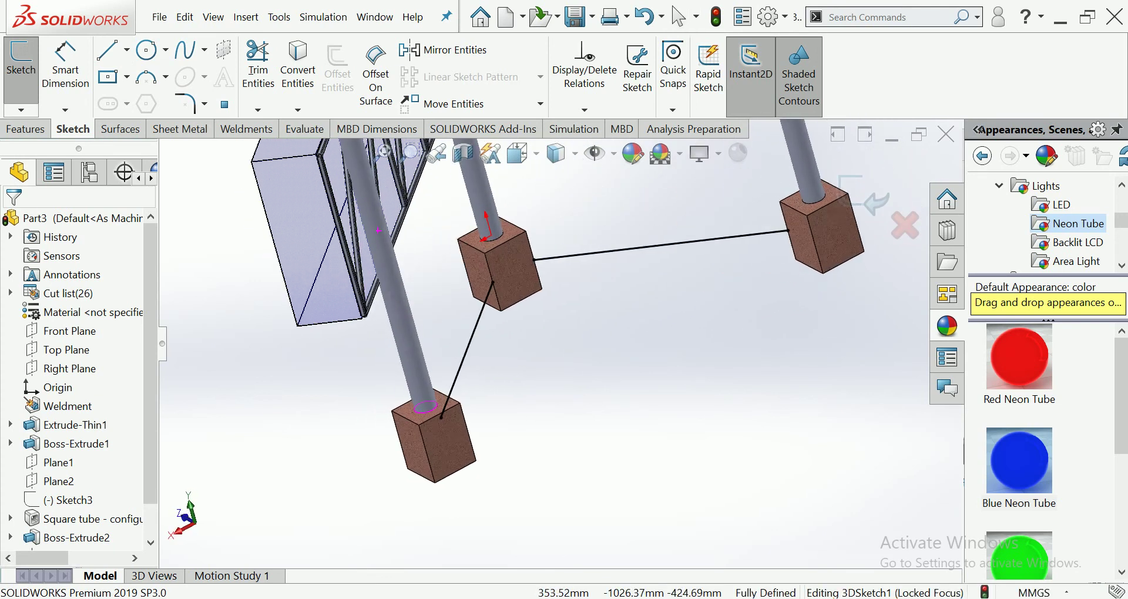
- Draw the third line closing the footing triangle and exit the 3D sketch
{"action": "left_click", "coordinate": [107, 50]}
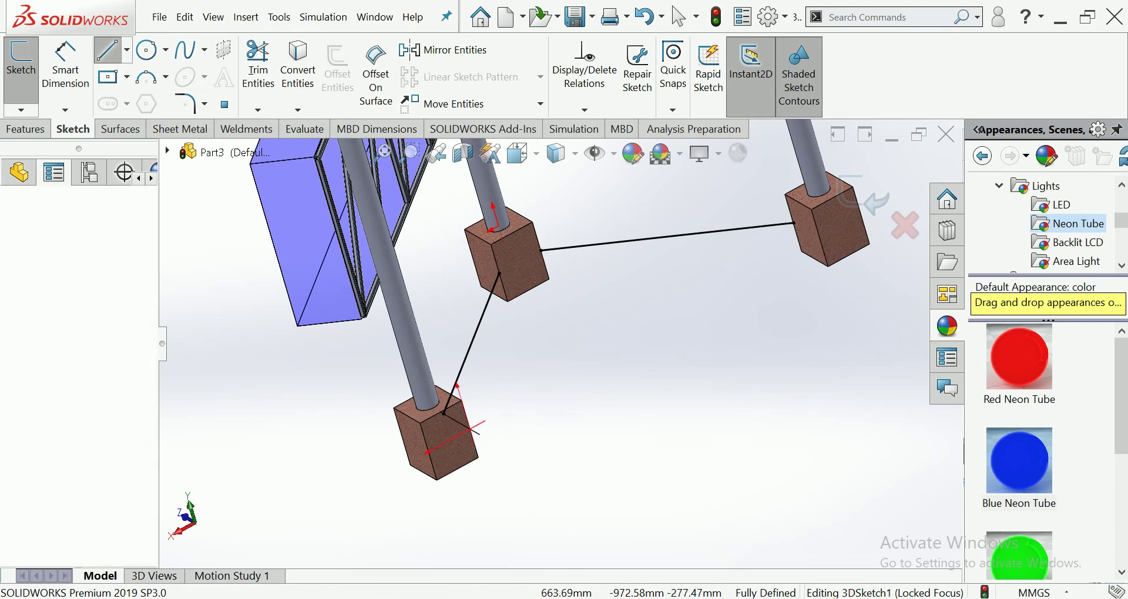
{"action": "left_click", "coordinate": [470, 430]}
{"action": "left_click", "coordinate": [820, 238]}
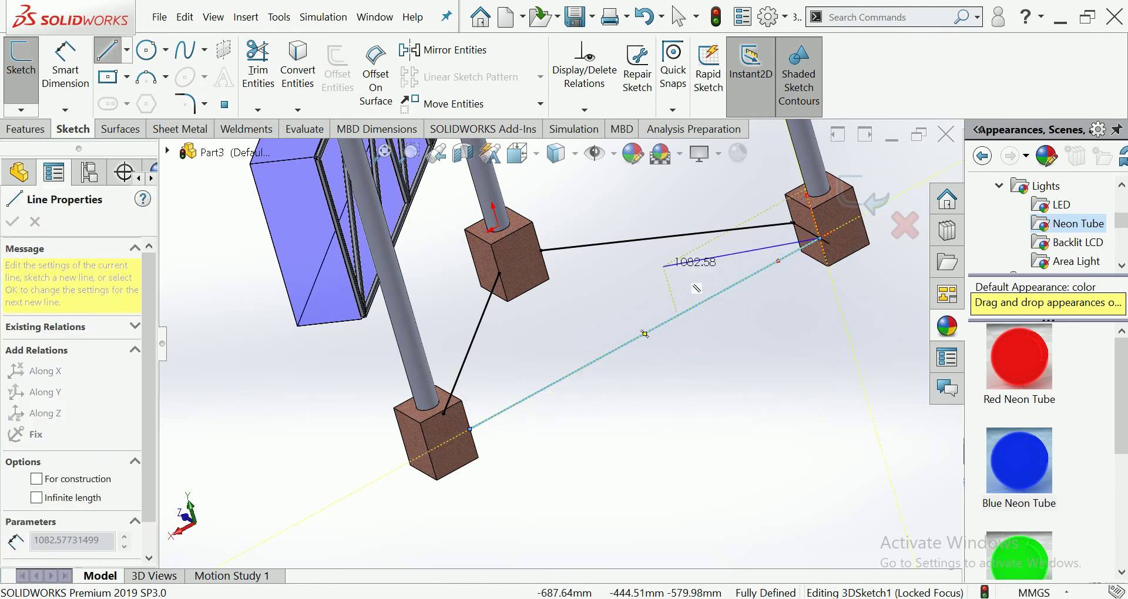
{"action": "key", "text": "Escape"}
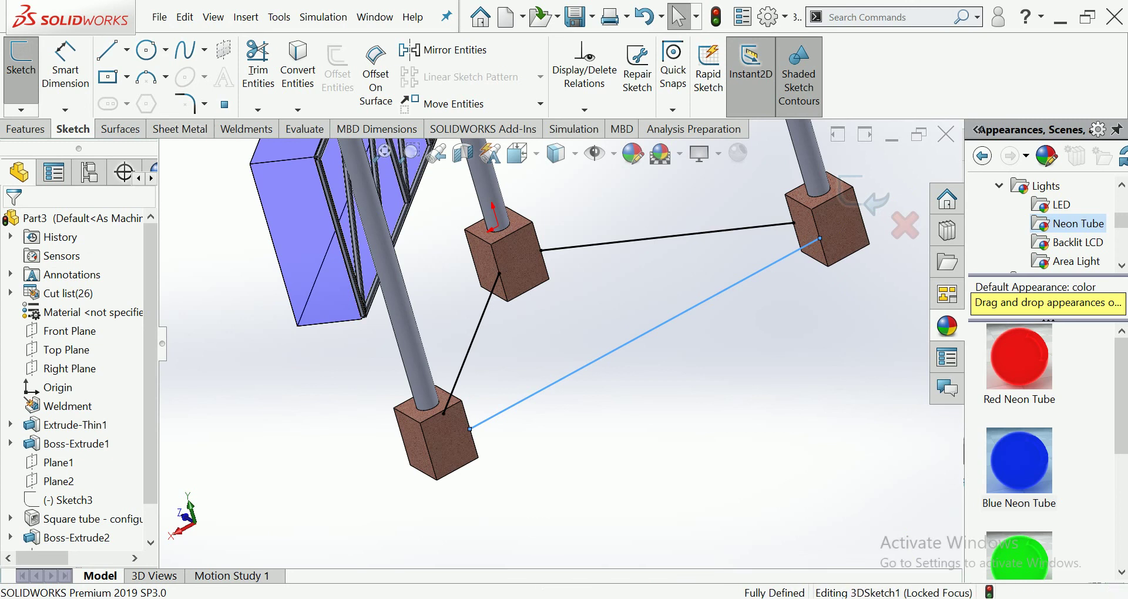
{"action": "key", "text": "ctrl+1"}
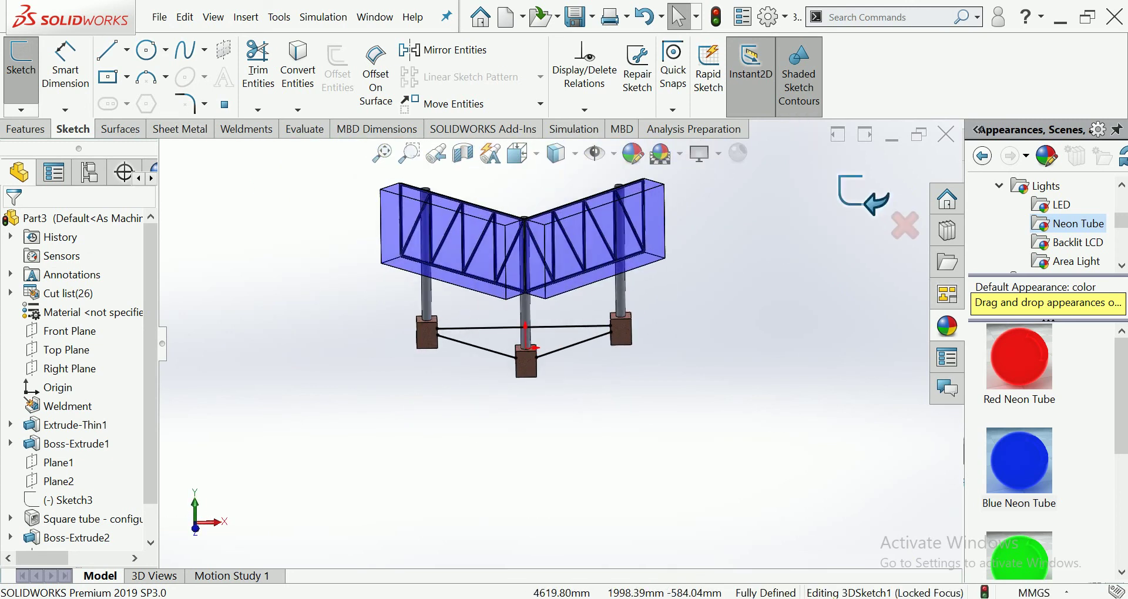
{"action": "left_click", "coordinate": [863, 196]}
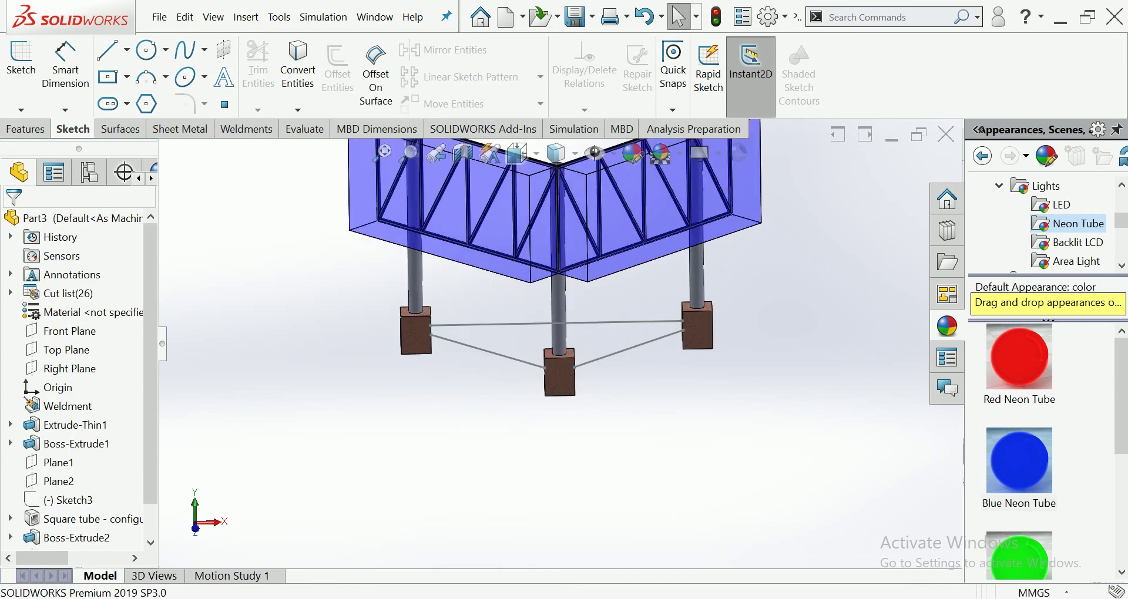
- Start a Structural Member with an angle iron profile of size 35 x 35 x 5
{"action": "left_click", "coordinate": [246, 129]}
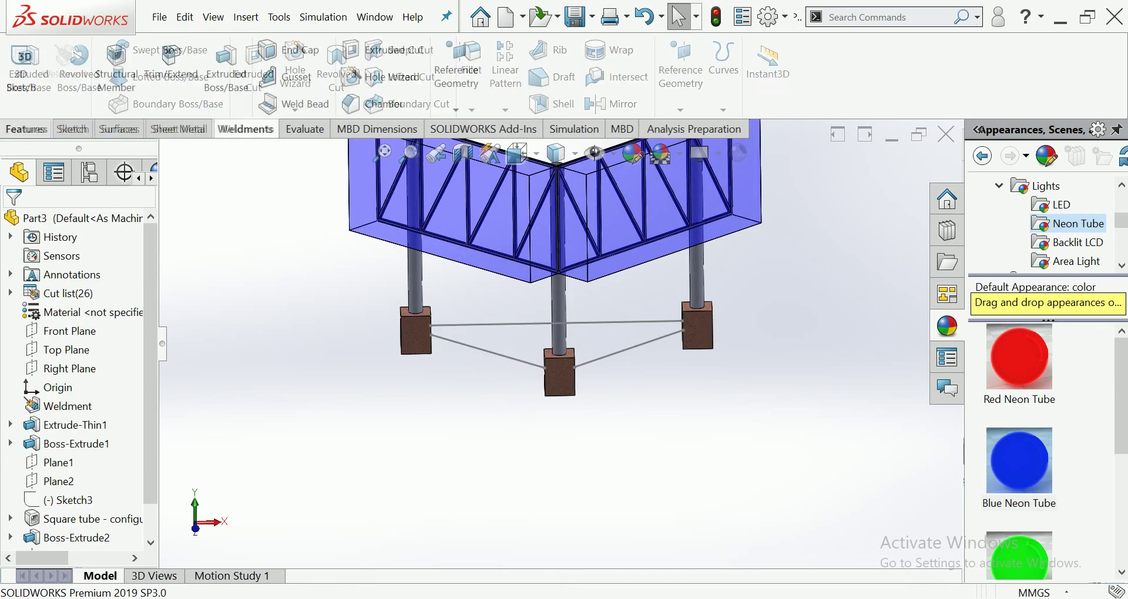
{"action": "left_click", "coordinate": [116, 71]}
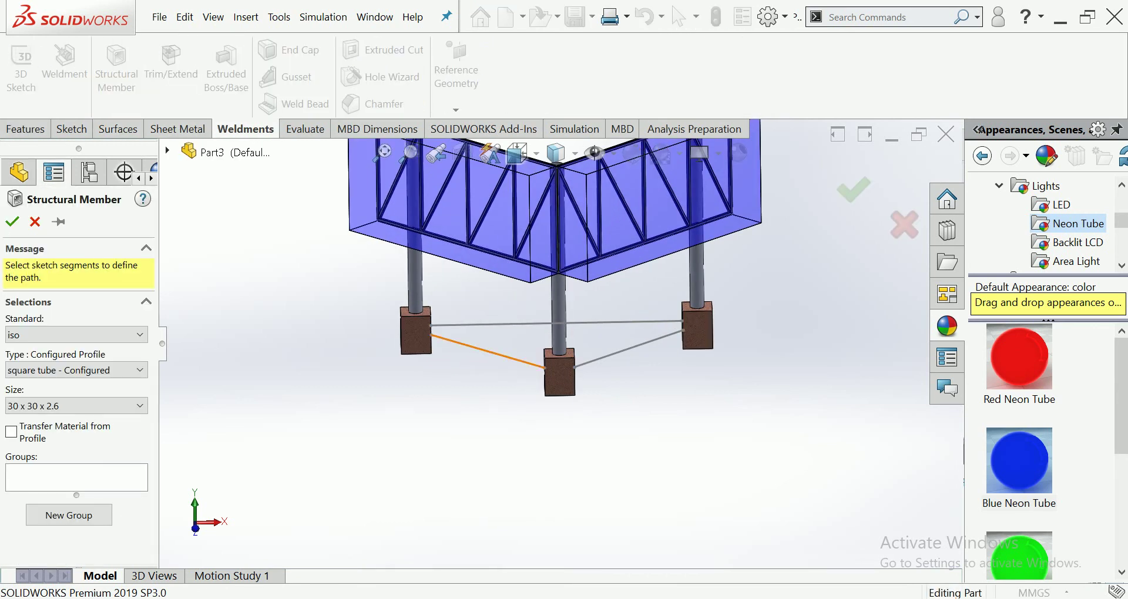
{"action": "left_click", "coordinate": [139, 405]}
{"action": "left_click", "coordinate": [77, 450]}
{"action": "left_click", "coordinate": [140, 370]}
{"action": "left_click", "coordinate": [36, 384]}
{"action": "left_click", "coordinate": [140, 406]}
{"action": "left_click", "coordinate": [76, 450]}
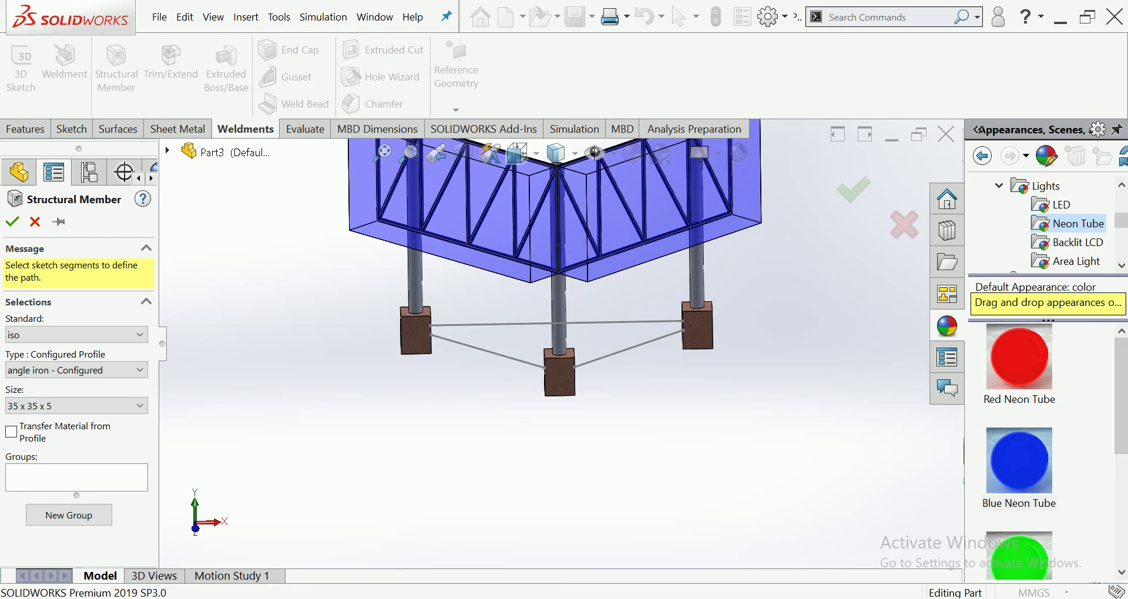
- Assign each of the three footing lines to its own member group, accept, and orbit to a flatter view
{"action": "left_click", "coordinate": [76, 477]}
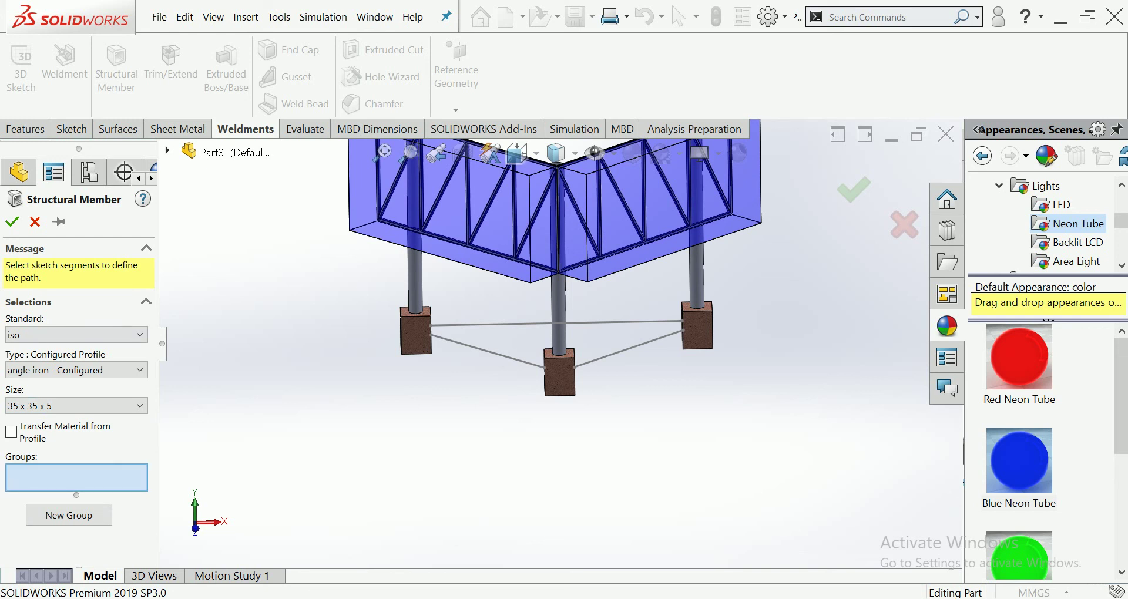
{"action": "left_click", "coordinate": [488, 351]}
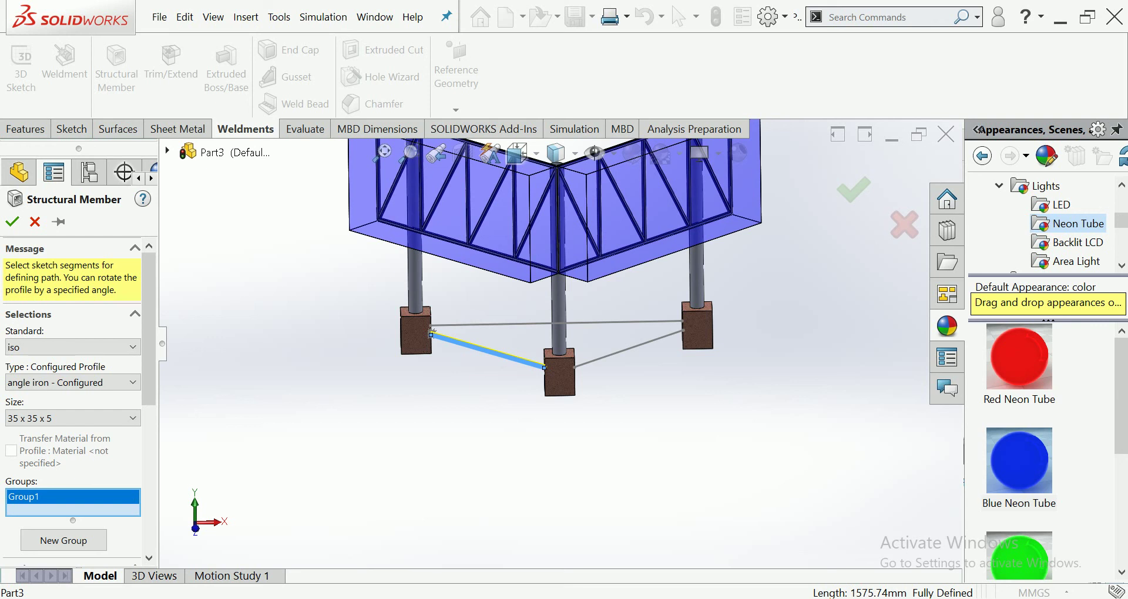
{"action": "left_click", "coordinate": [63, 541]}
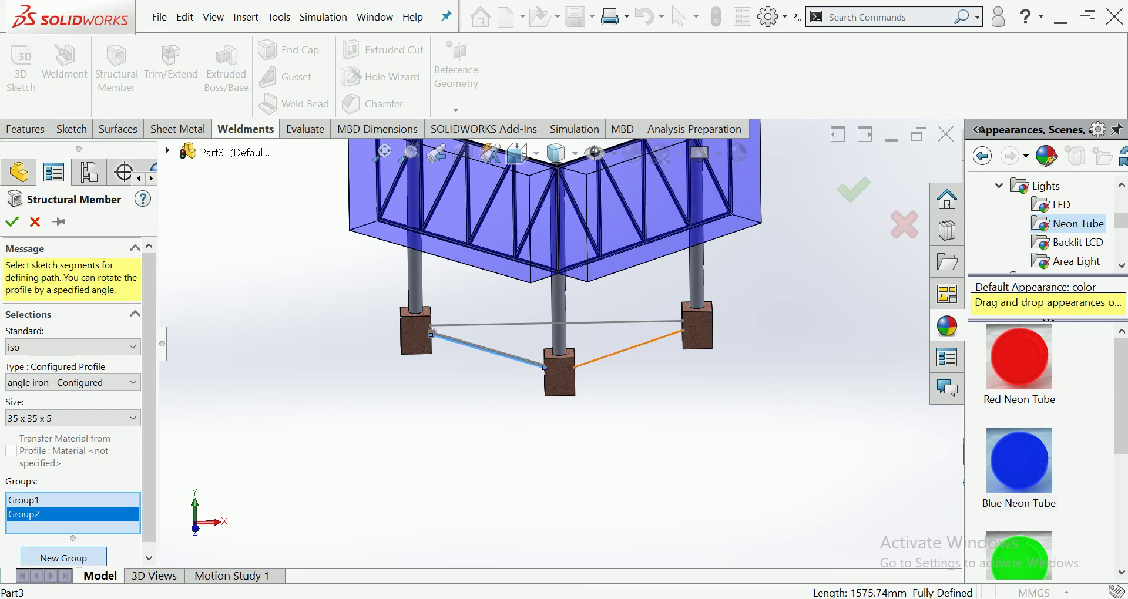
{"action": "left_click", "coordinate": [572, 367]}
{"action": "left_click", "coordinate": [63, 558]}
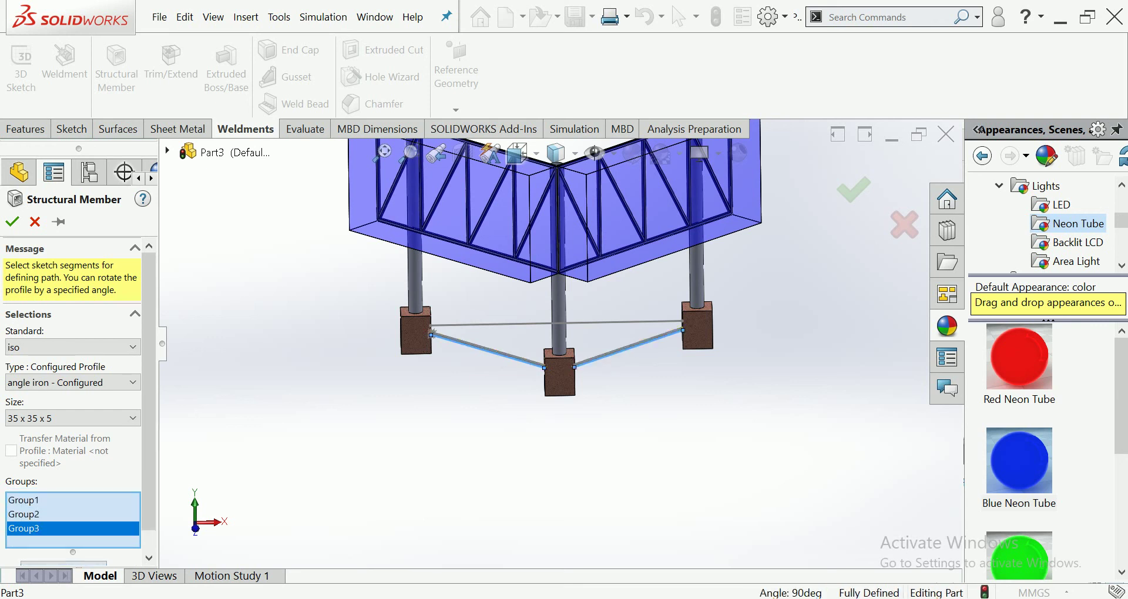
{"action": "scroll", "coordinate": [443, 307], "scroll_direction": "down", "scroll_amount": 2}
{"action": "left_click", "coordinate": [445, 293]}
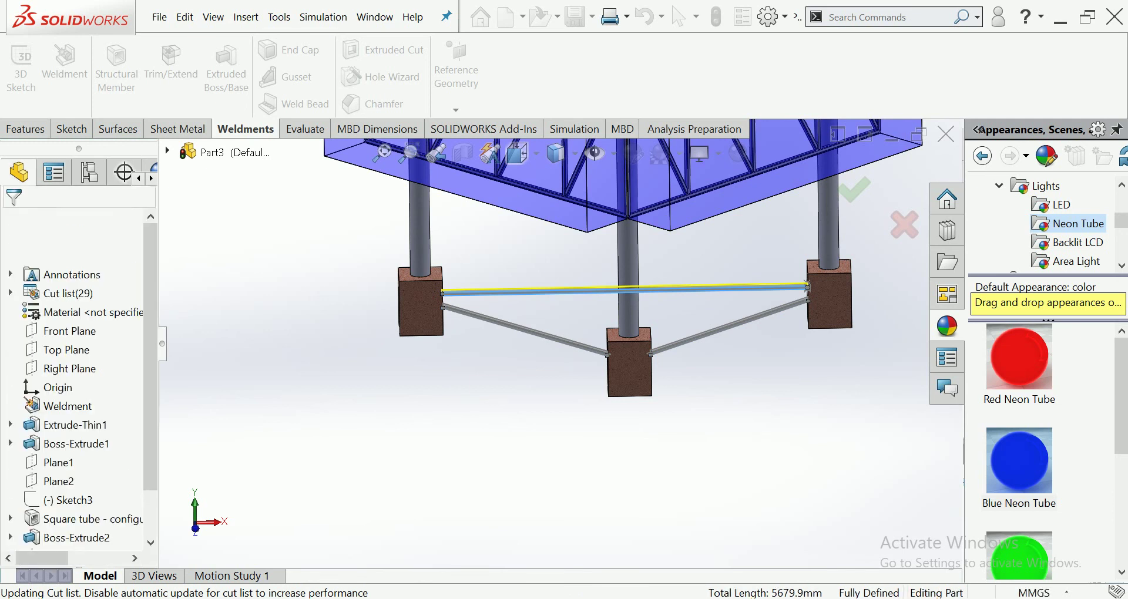
{"action": "middle_click_drag", "start_coordinate": [806, 285], "coordinate": [692, 300]}
- Hide the bracing 3DSketch1 lines
{"action": "scroll", "coordinate": [622, 344], "scroll_direction": "down", "scroll_amount": 5}
{"action": "right_click", "coordinate": [682, 232]}
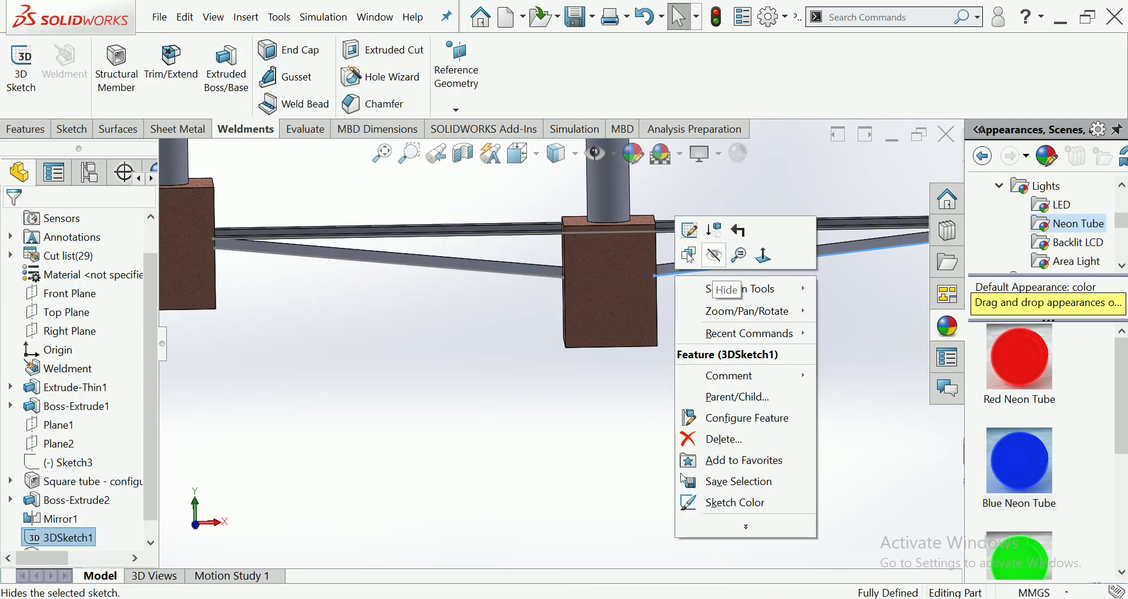
{"action": "left_click", "coordinate": [699, 254]}
- Fit the whole billboard and show it in Dimetric view orientation
{"action": "key", "text": "ctrl+3"}
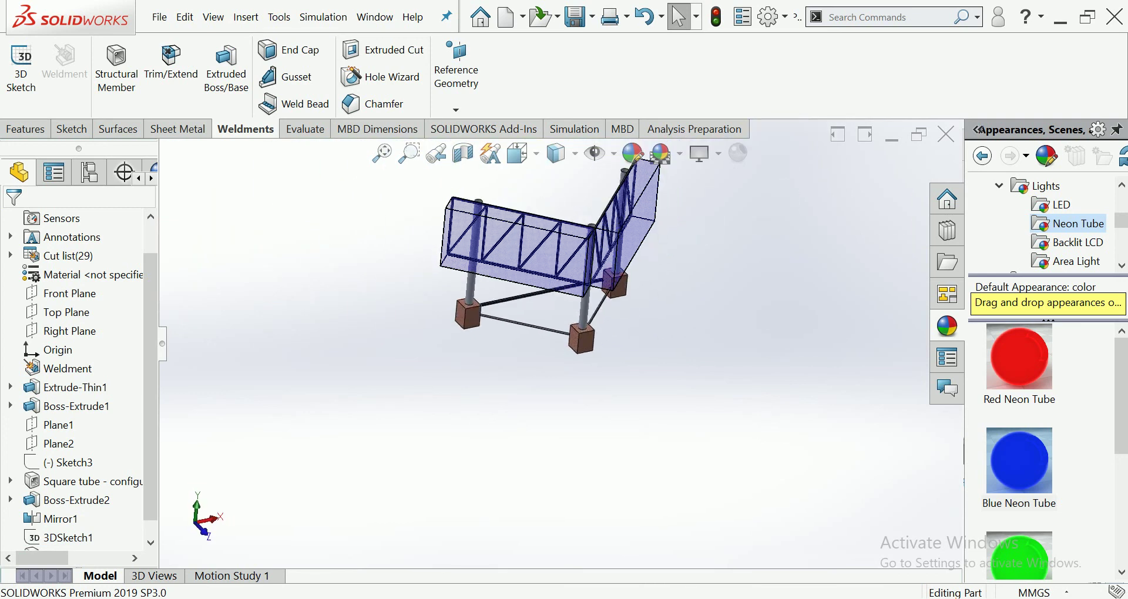
{"action": "key", "text": "ctrl+7"}
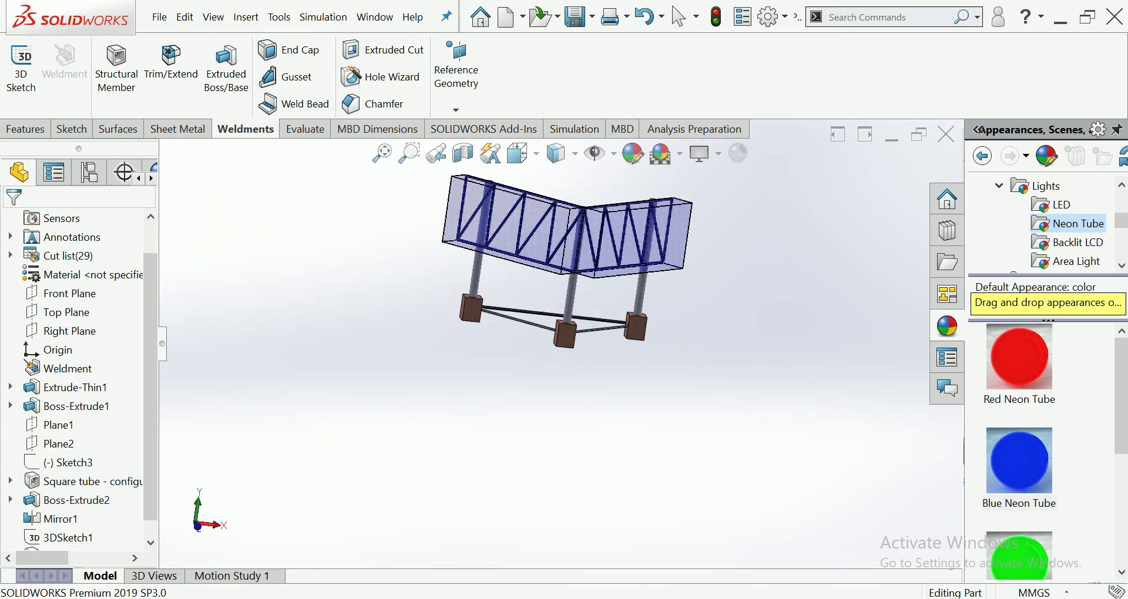
{"action": "key", "text": "f"}
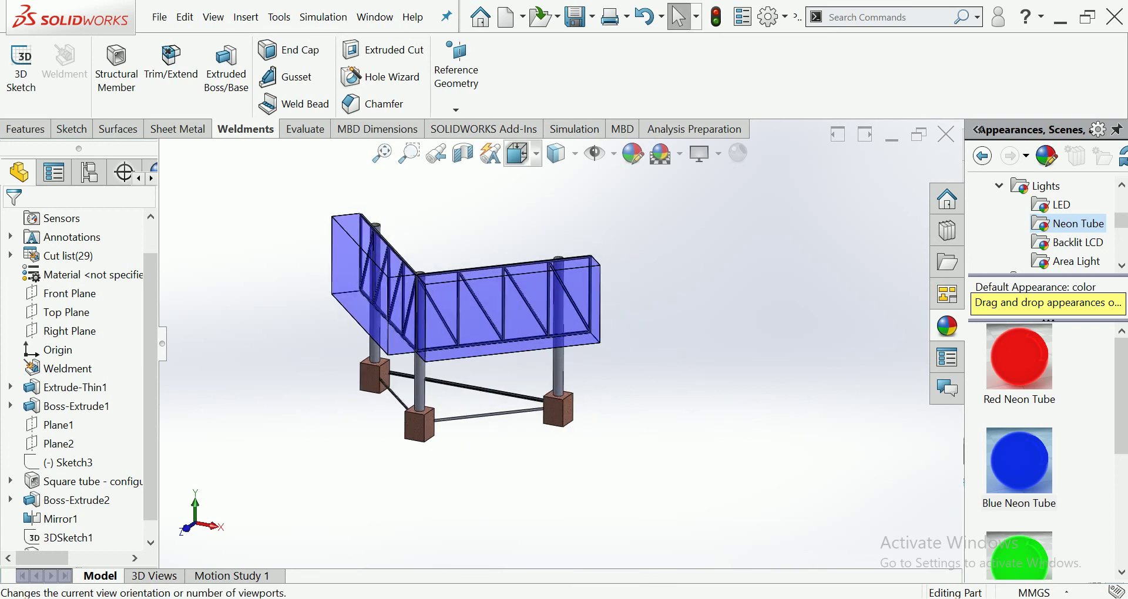
{"action": "left_click", "coordinate": [519, 153]}
{"action": "left_click", "coordinate": [632, 201]}
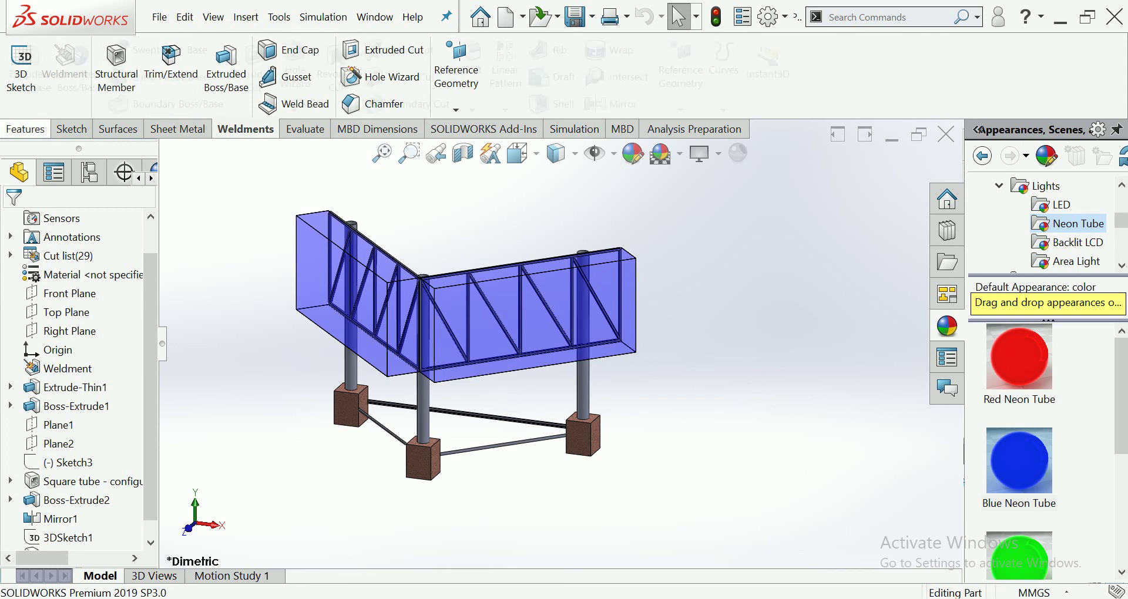
{"action": "left_click", "coordinate": [25, 128]}
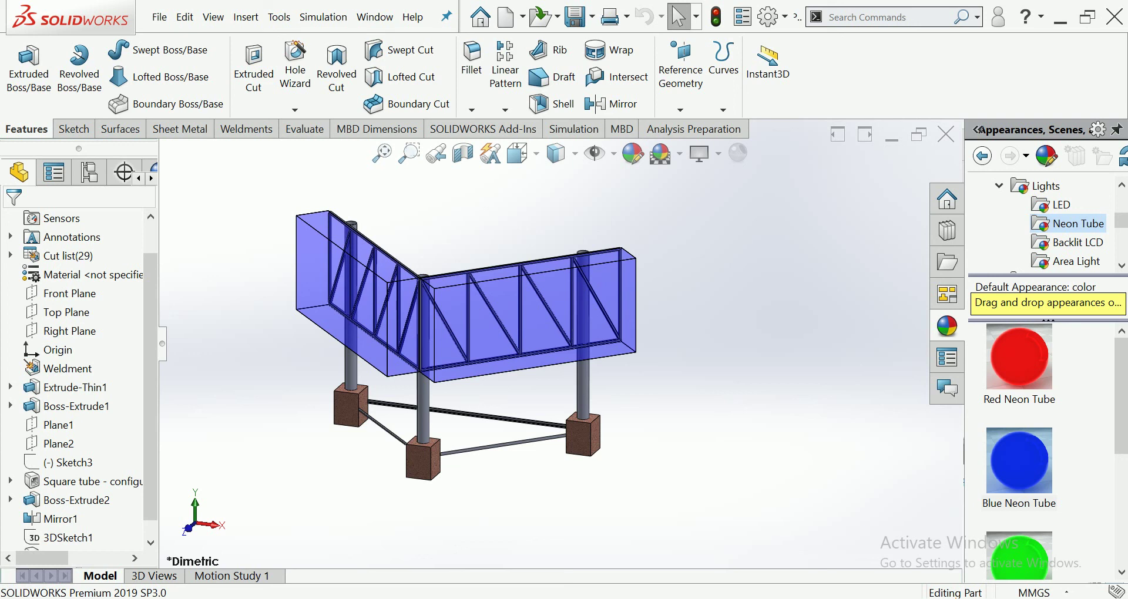